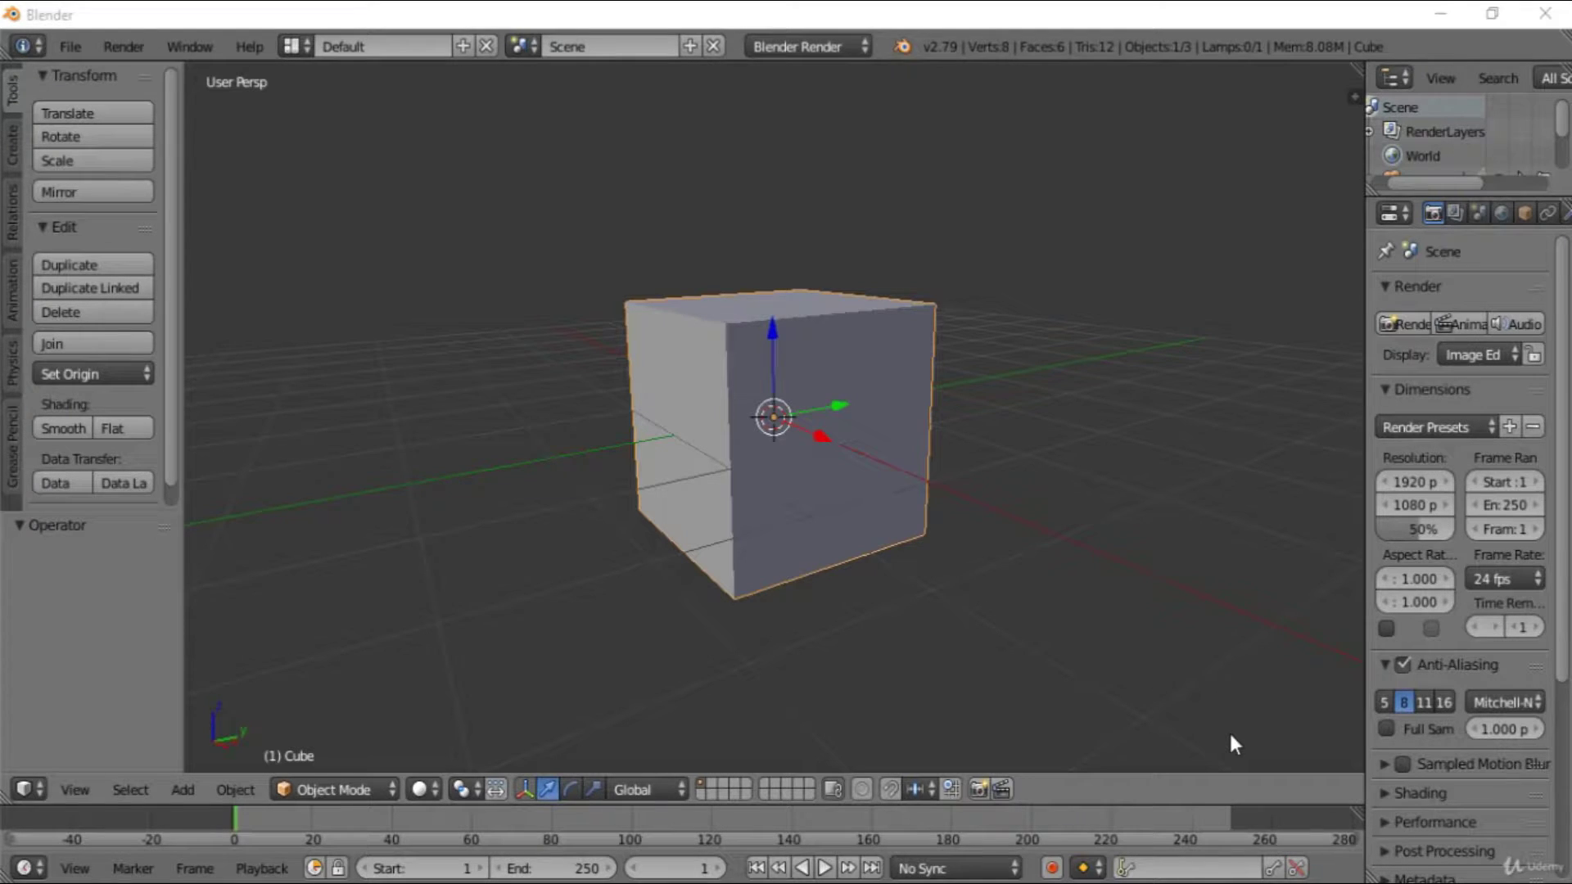
# - Switch to the Scripting layout, add a new text block named menu.py, and enlarge the editor
pyautogui.click(295, 45)
pyautogui.click(344, 222)
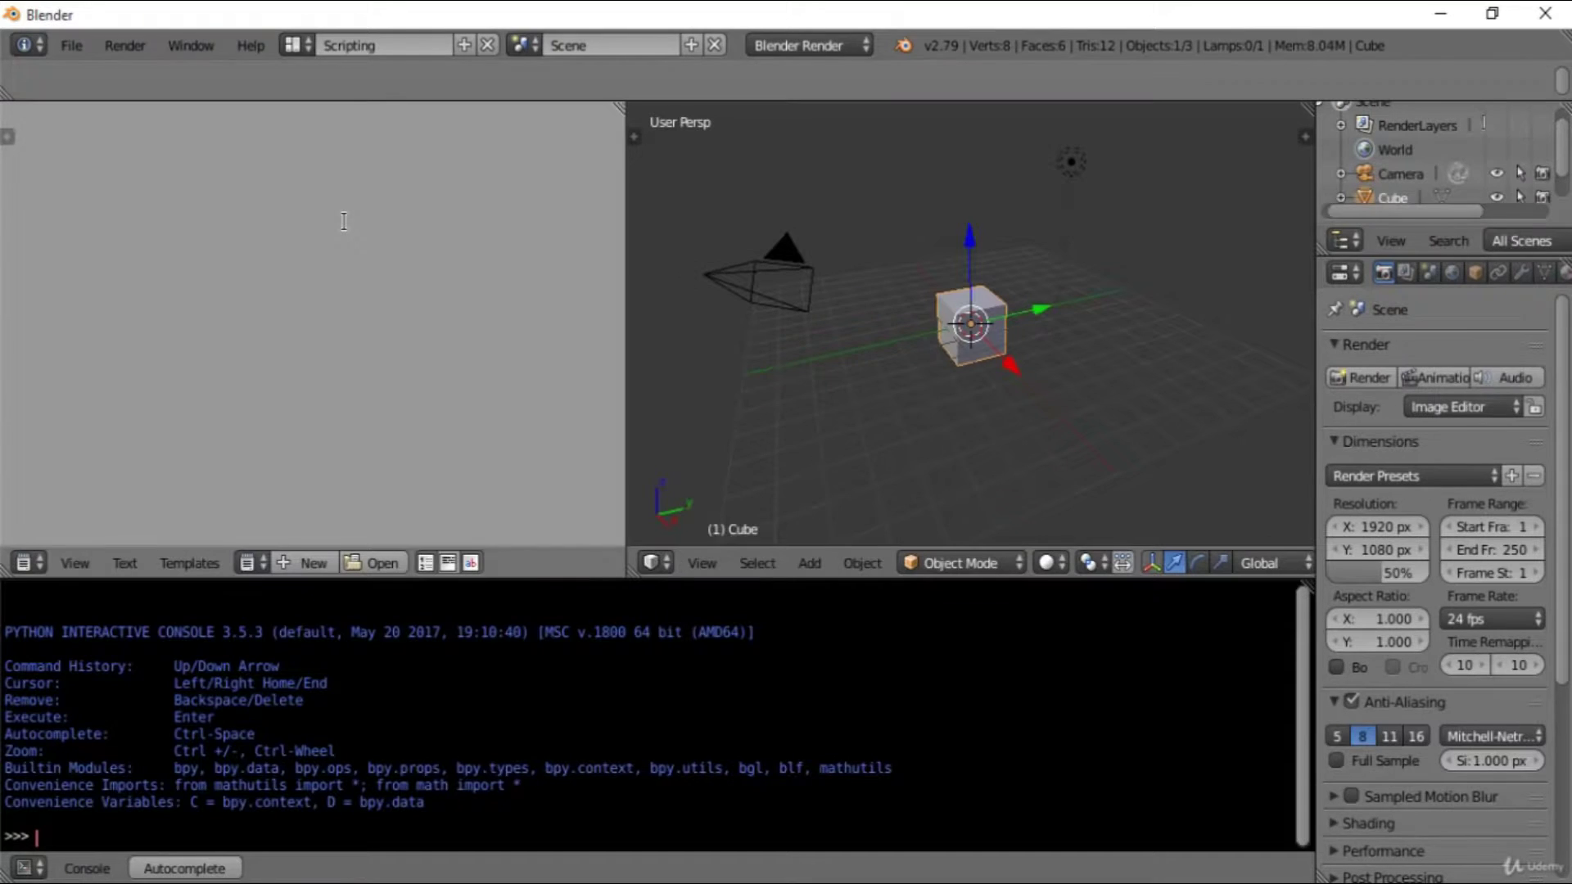
pyautogui.click(307, 562)
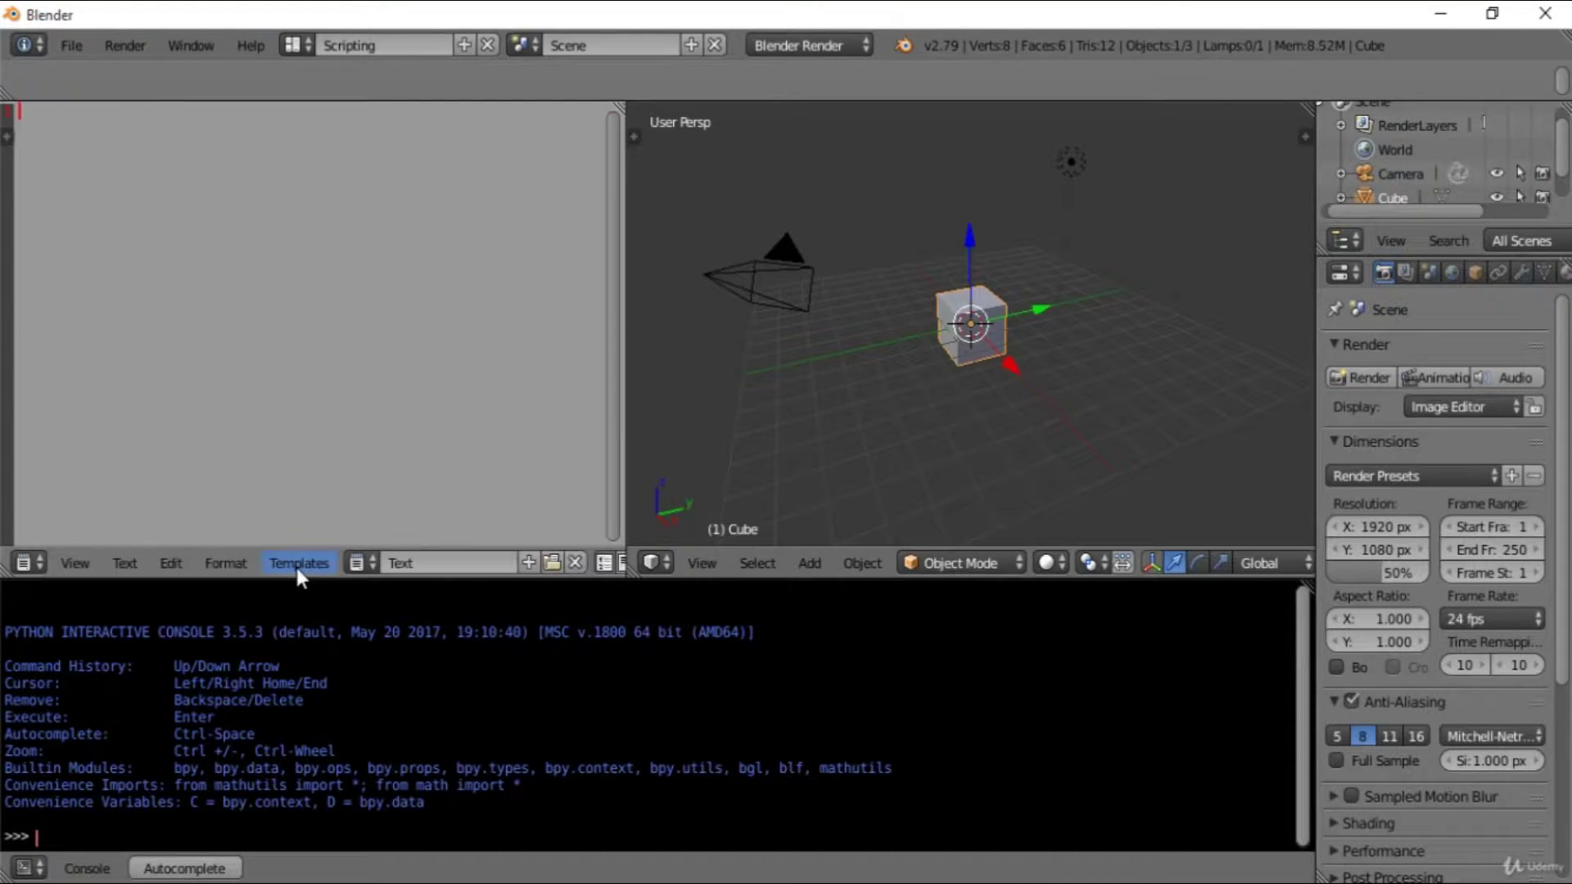
pyautogui.click(465, 568)
pyautogui.write('m')
pyautogui.write('enu.py')
pyautogui.press('Return')
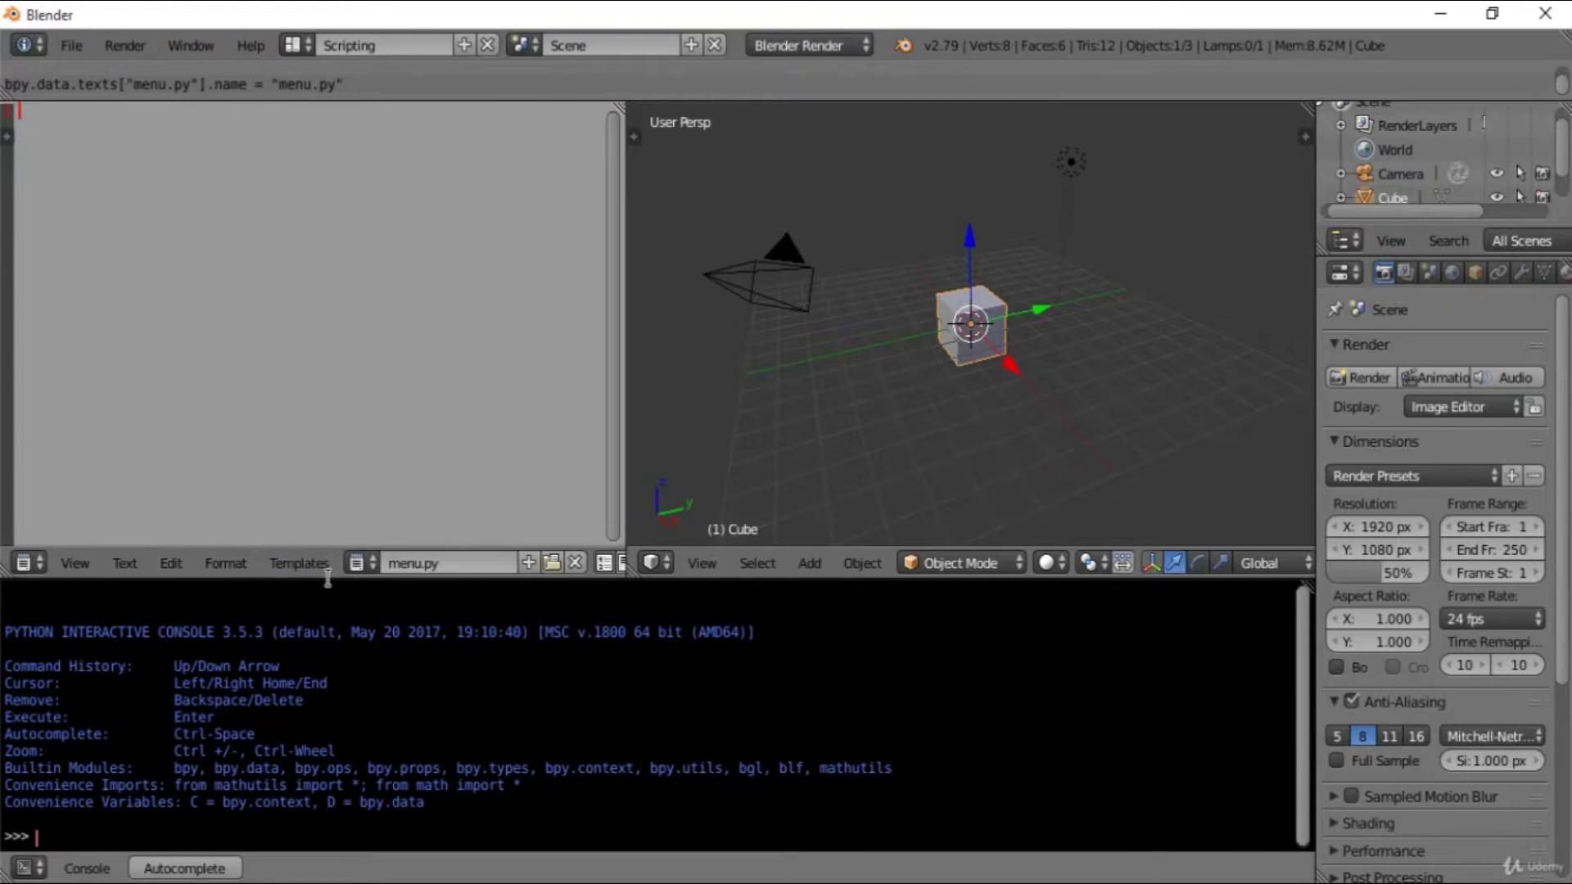
pyautogui.moveTo(333, 576)
pyautogui.mouseDown()
pyautogui.moveTo(333, 824)
pyautogui.moveTo(333, 808)
pyautogui.mouseUp()
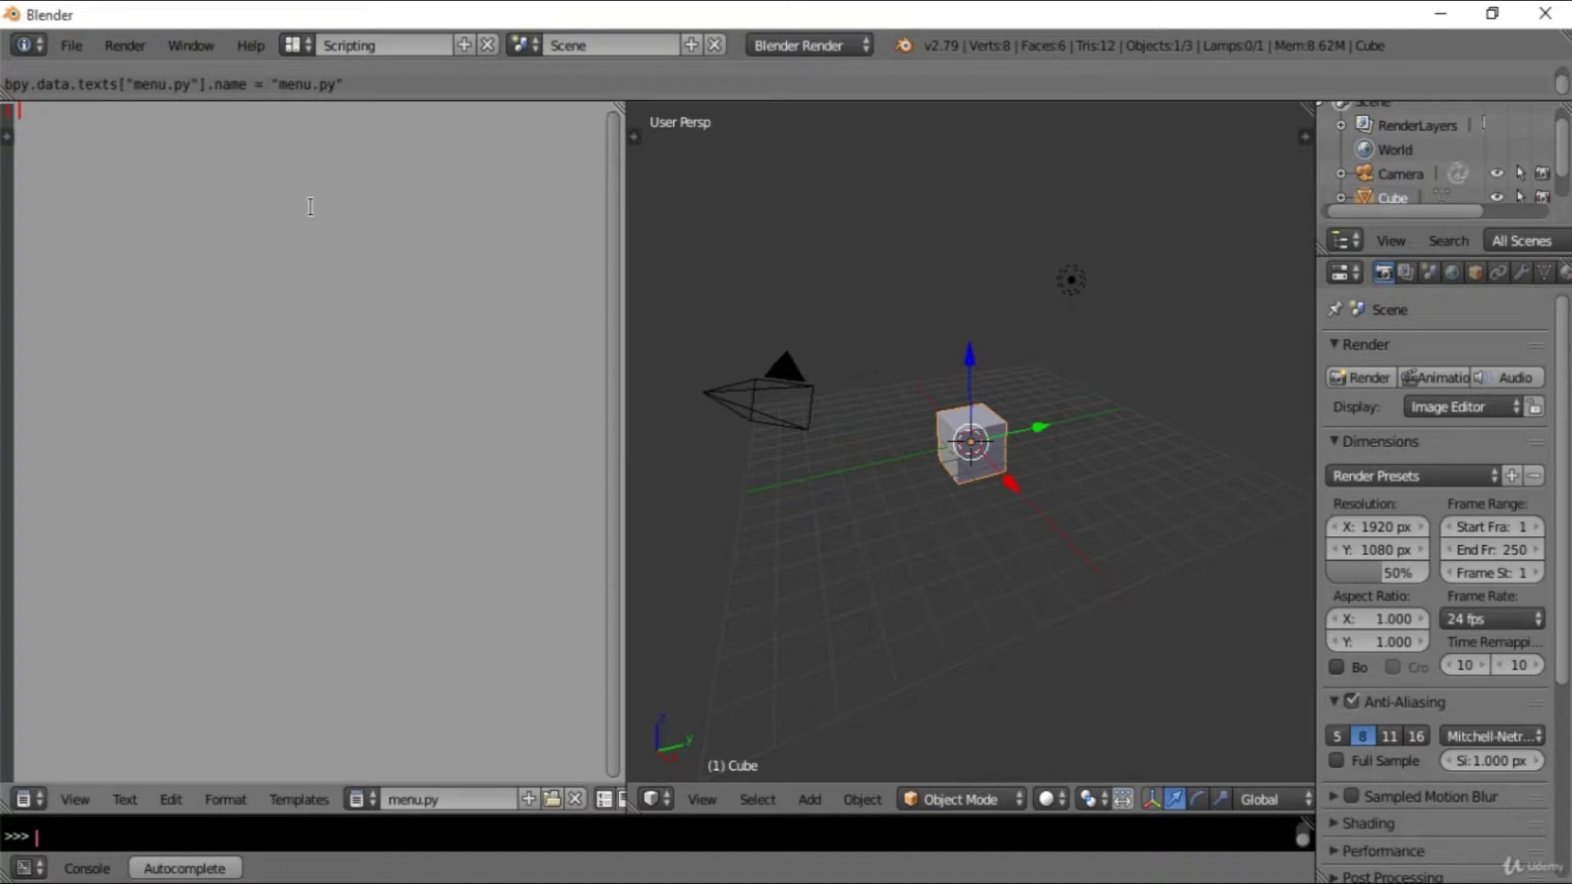
pyautogui.keyDown('ctrl'); pyautogui.scroll(1, 311, 206); pyautogui.keyUp('ctrl')
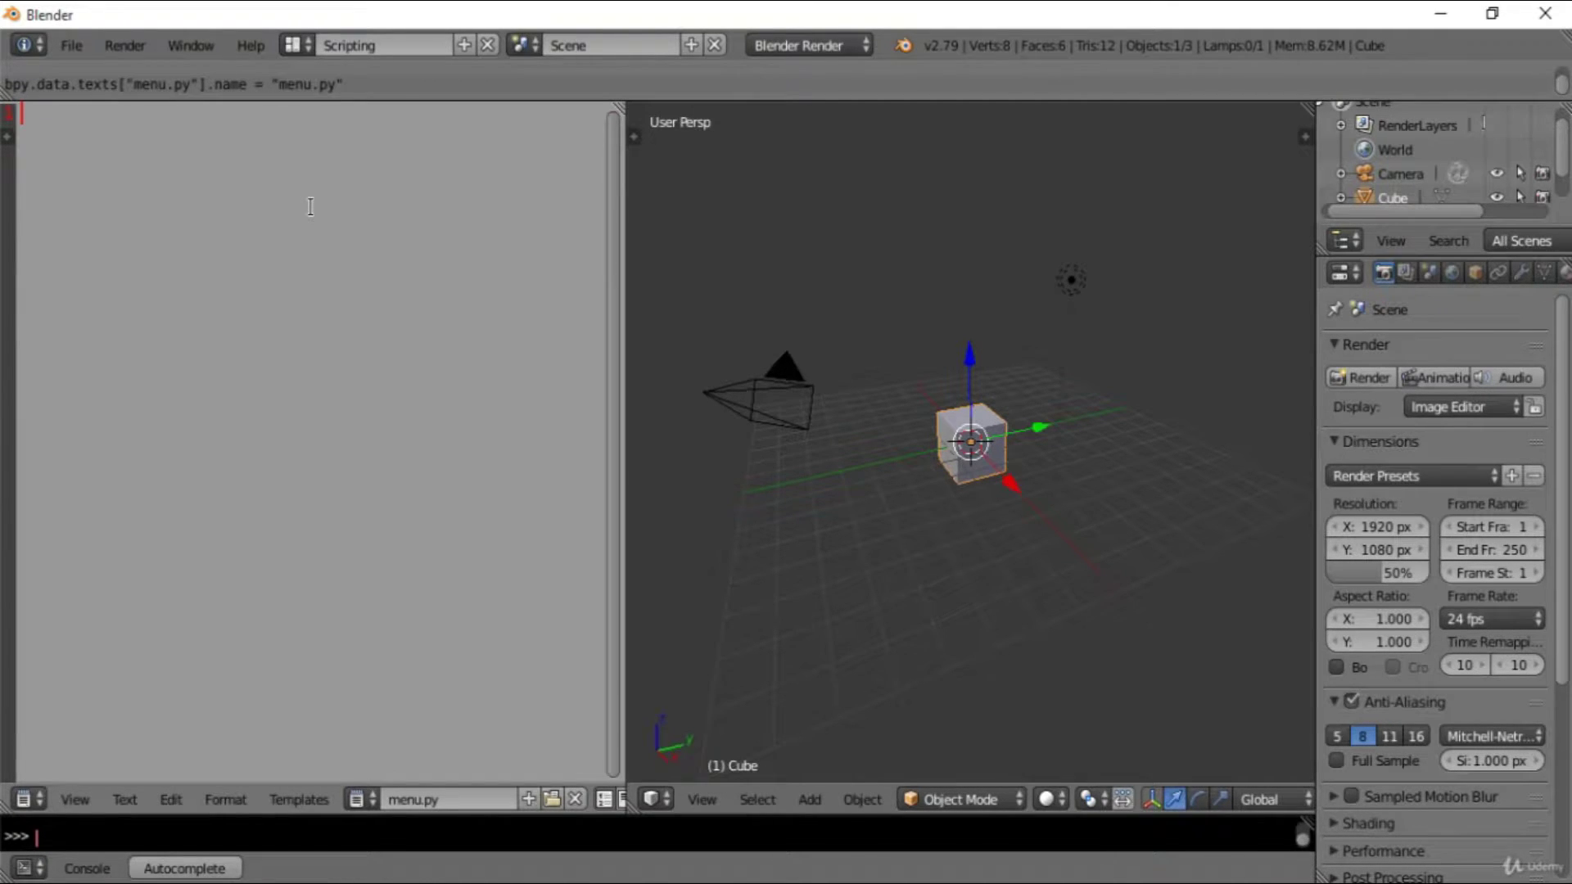
pyautogui.keyDown('ctrl'); pyautogui.scroll(1, 310, 206); pyautogui.keyUp('ctrl')
pyautogui.keyDown('ctrl'); pyautogui.scroll(1, 309, 207); pyautogui.keyUp('ctrl')
pyautogui.keyDown('ctrl'); pyautogui.scroll(1, 309, 207); pyautogui.keyUp('ctrl')
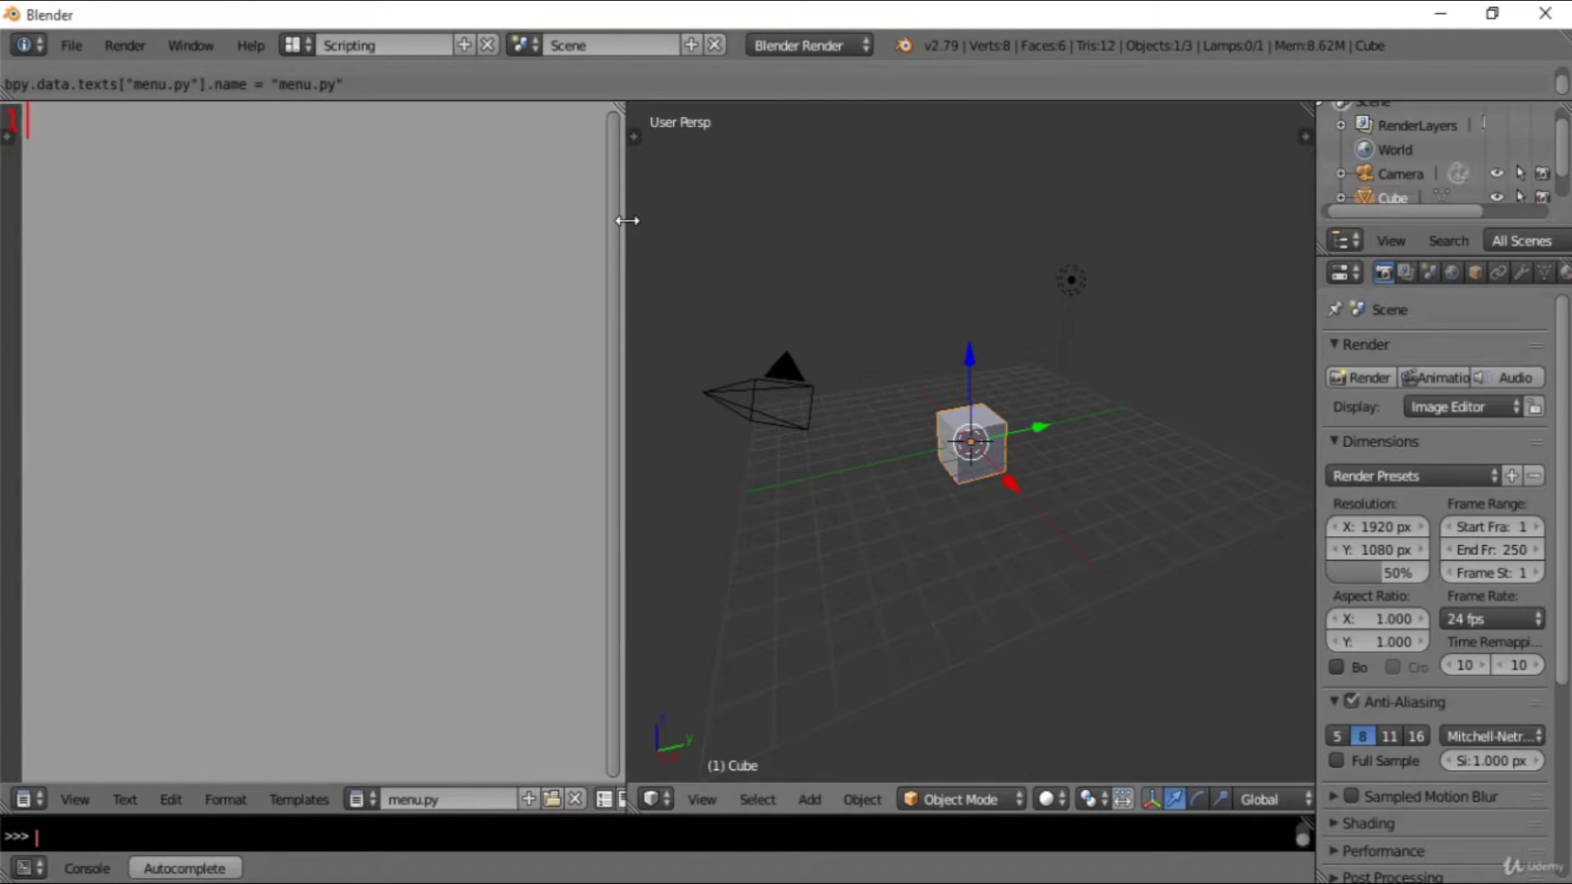
# - Widen the text editor and write the first line, import bpy
pyautogui.moveTo(627, 220); pyautogui.dragTo(998, 261)
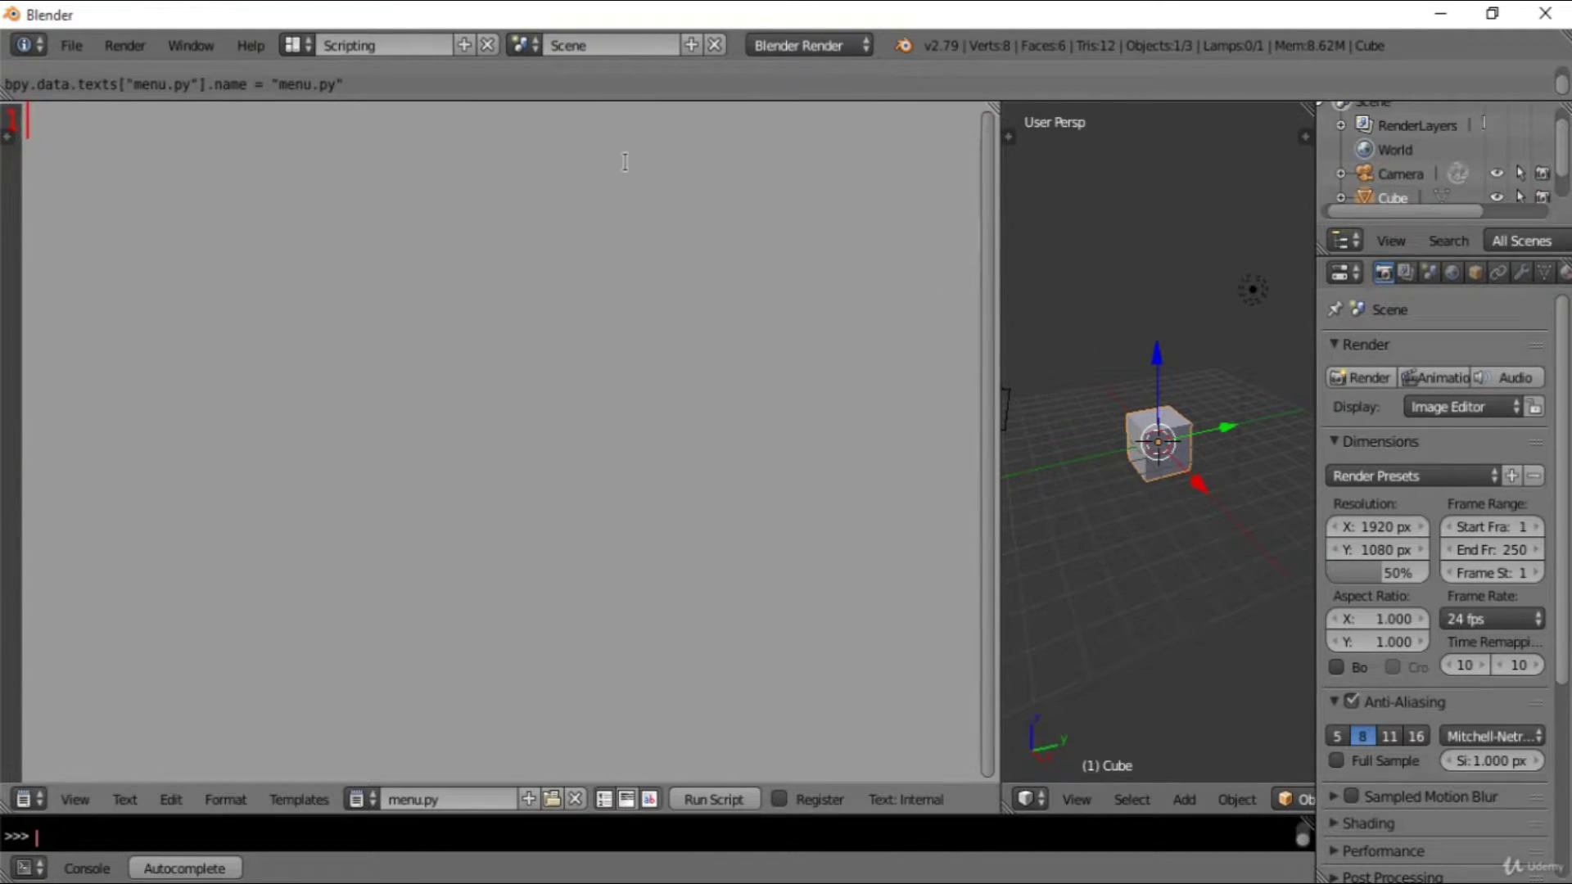
pyautogui.write('inport ')
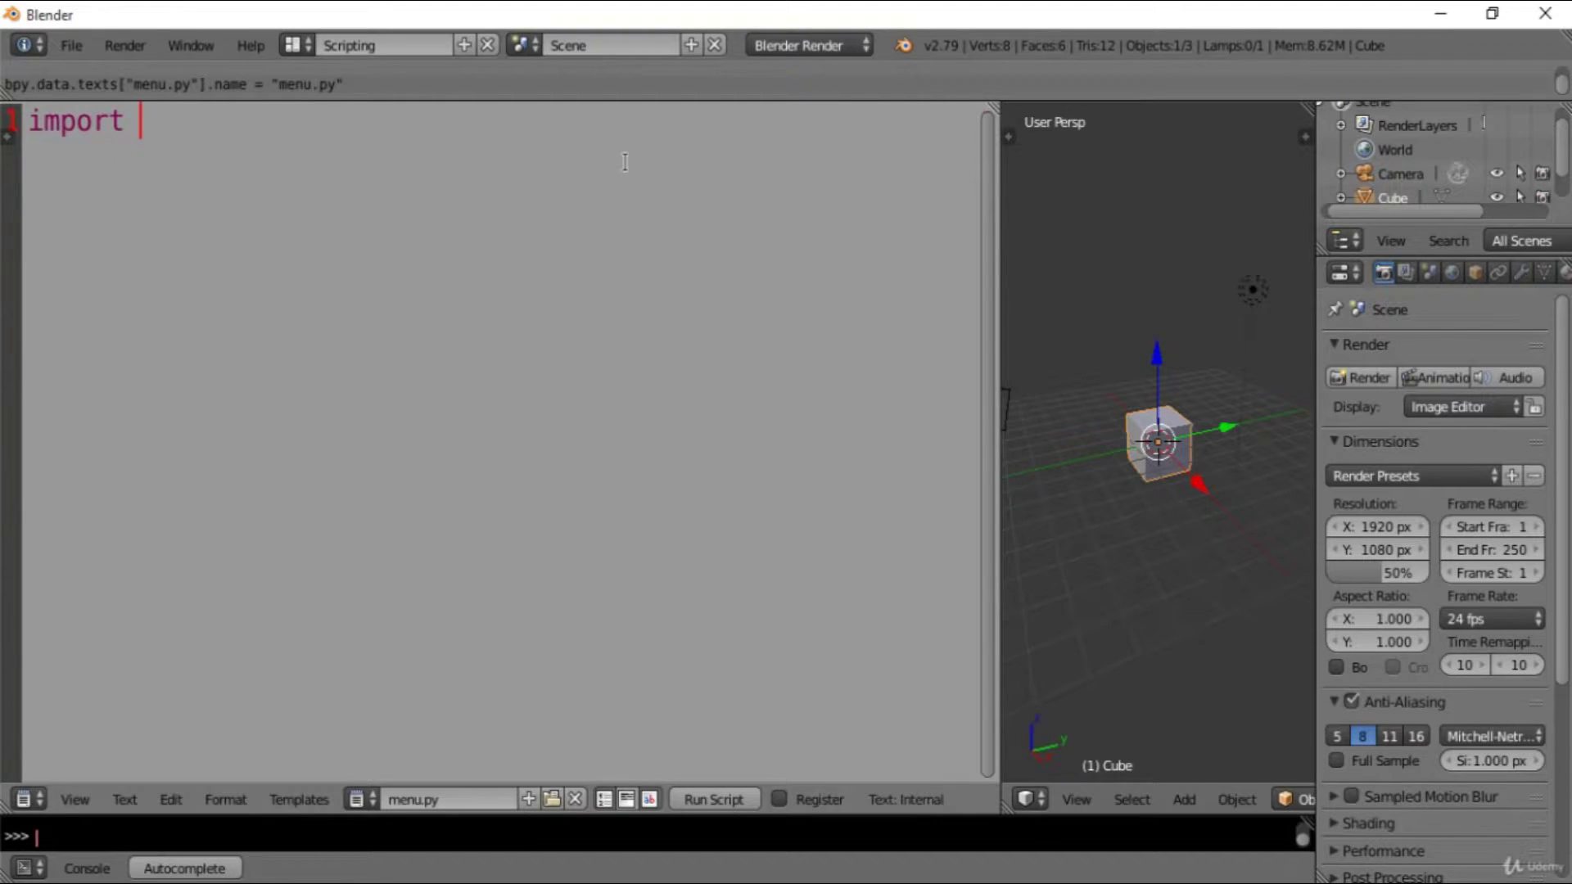
pyautogui.write('bpy')
pyautogui.press('Return')
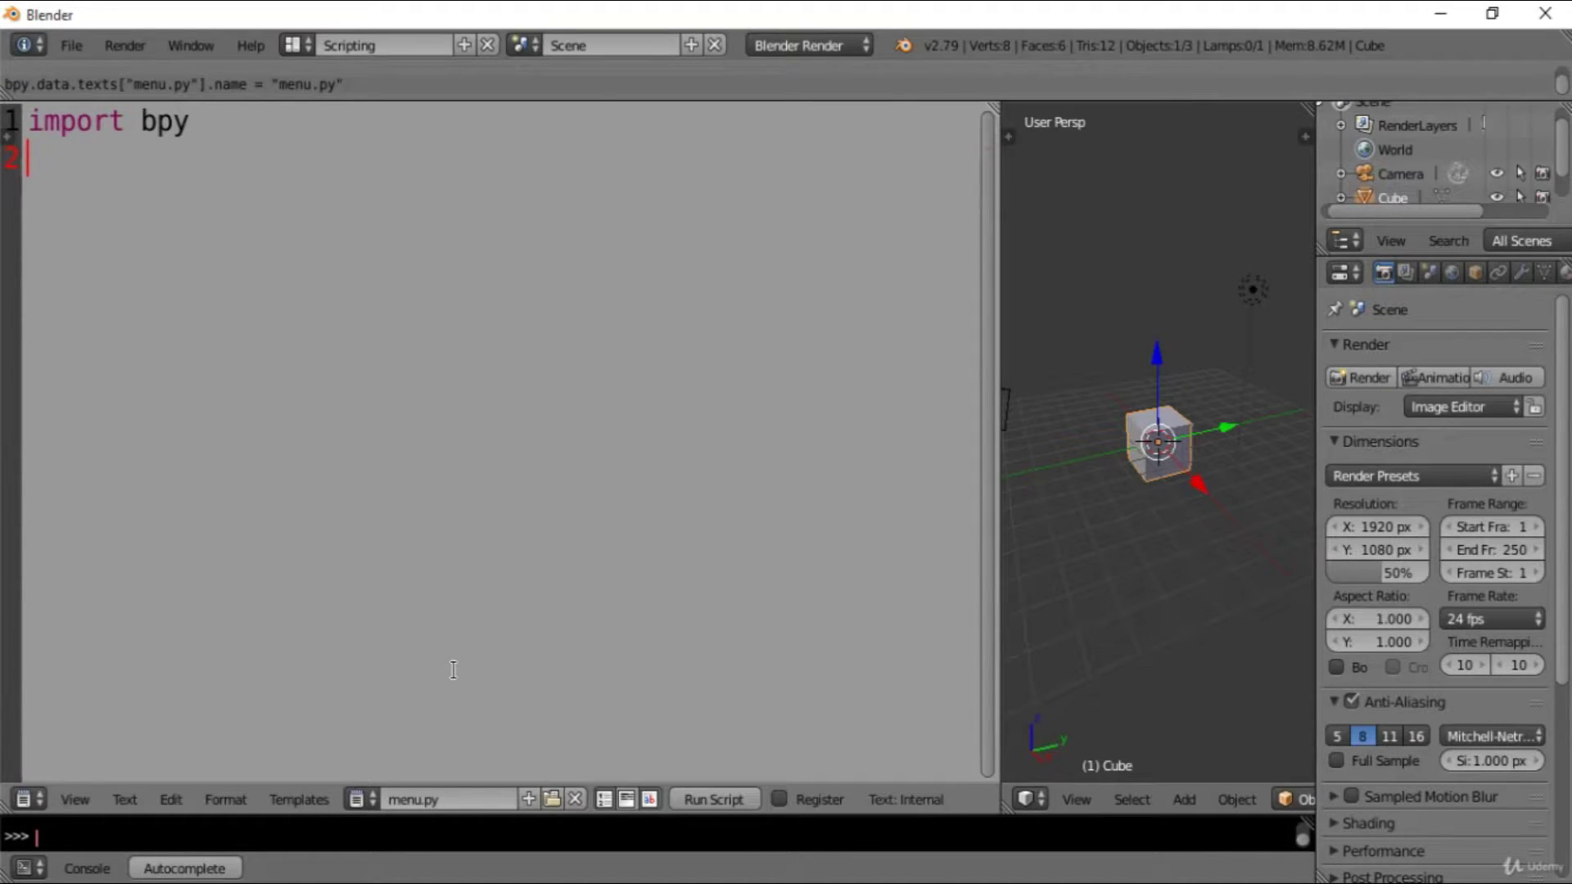
# - Load the Ui Menu template and copy its CustomMenu class header and label lines
pyautogui.click(301, 801)
pyautogui.moveTo(315, 770)
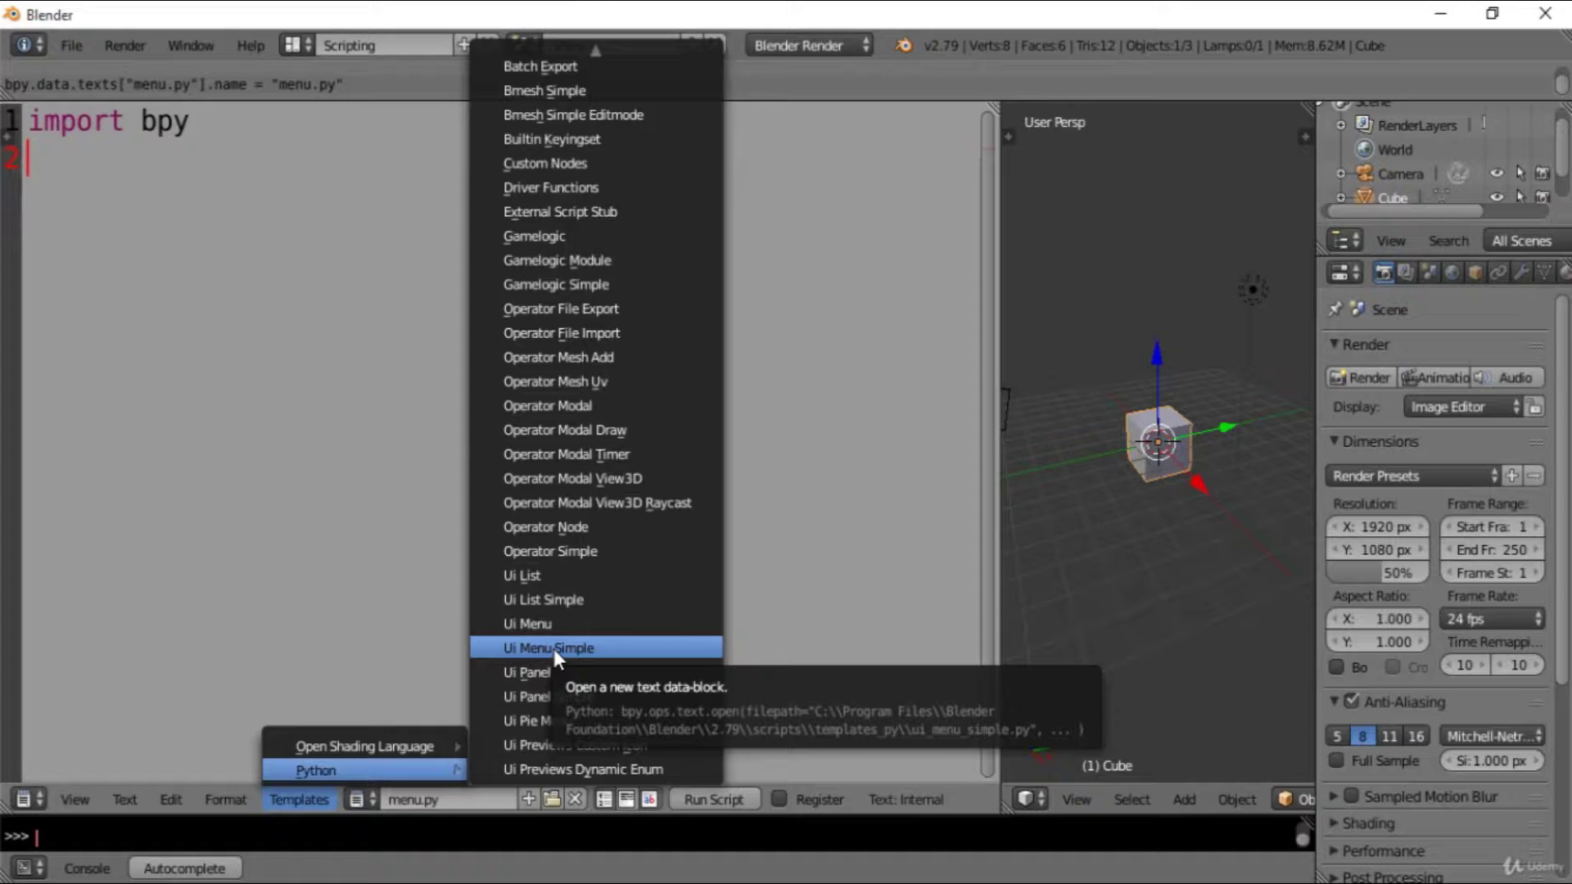
pyautogui.click(571, 623)
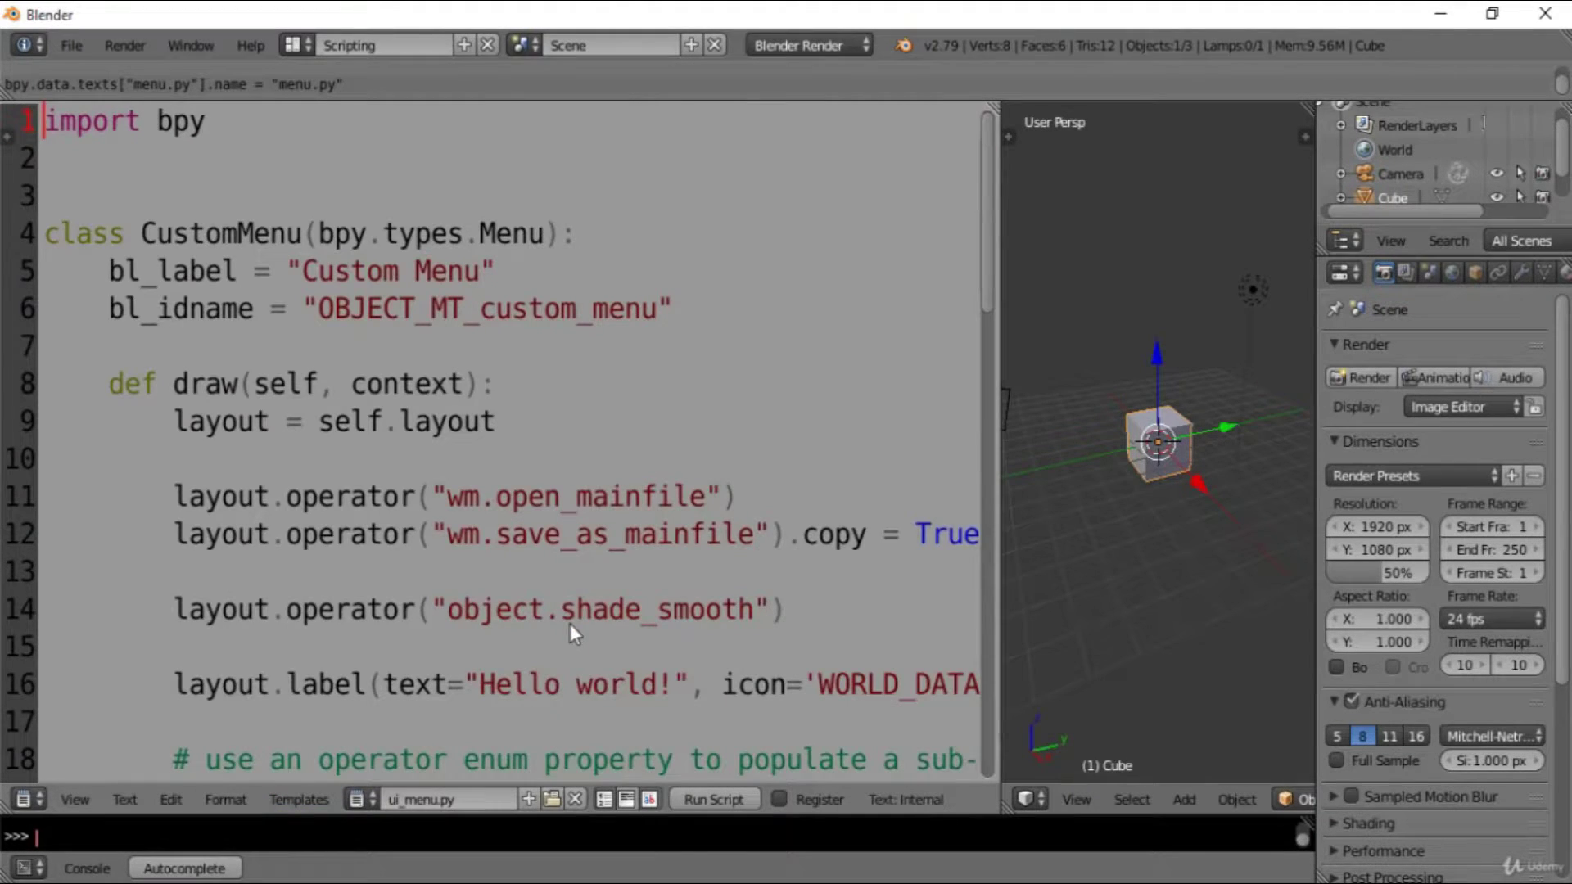
pyautogui.scroll(-2, 500, 443)
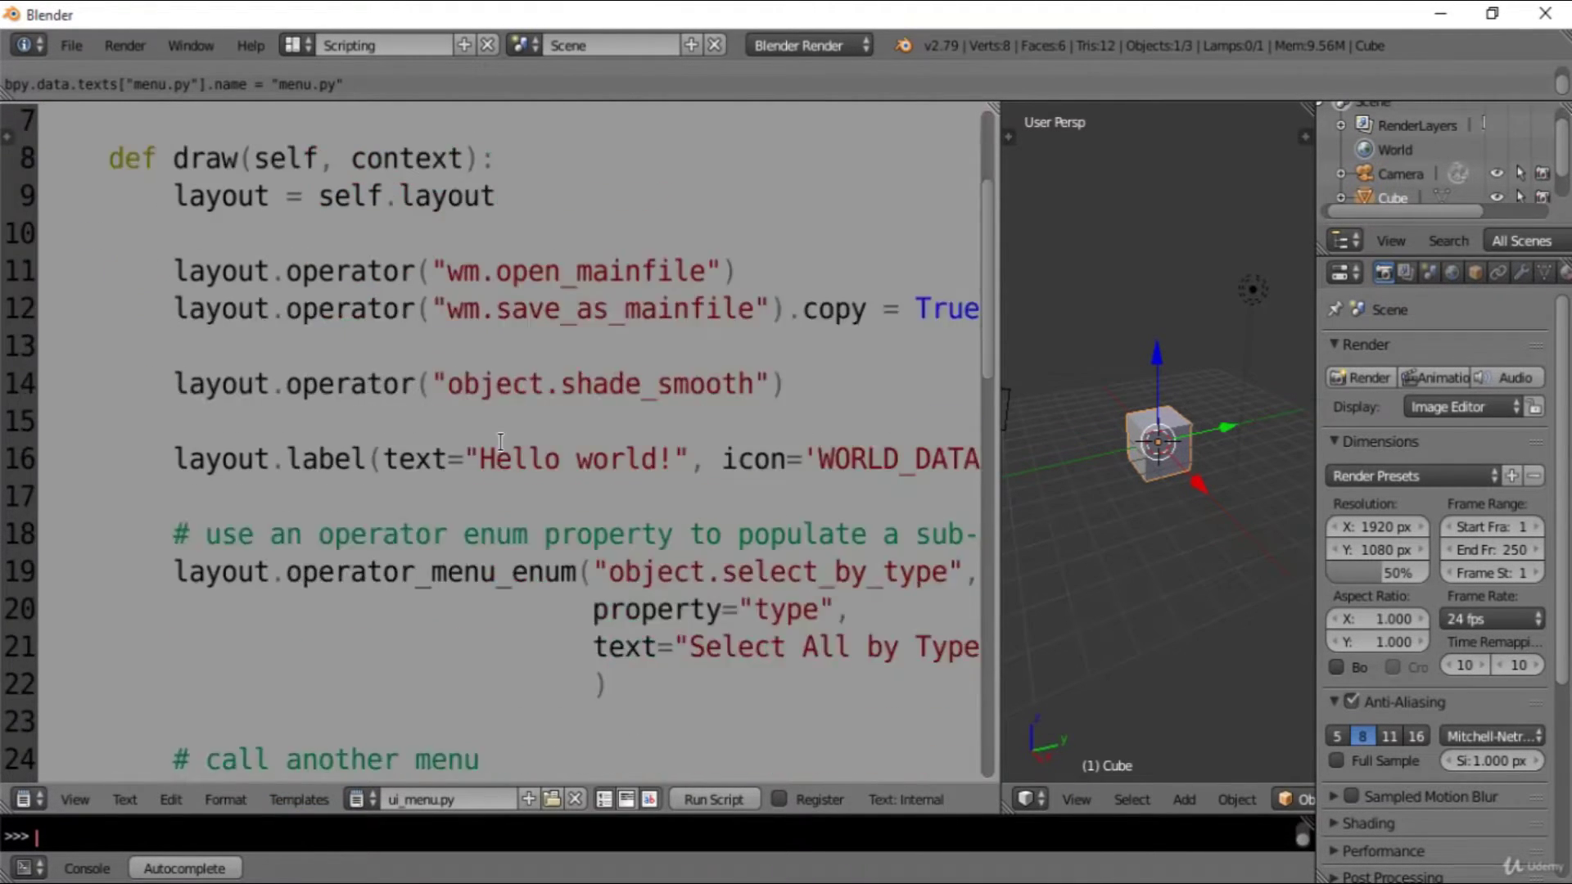
pyautogui.scroll(-1, 501, 442)
pyautogui.scroll(-6, 500, 443)
pyautogui.scroll(-3, 501, 443)
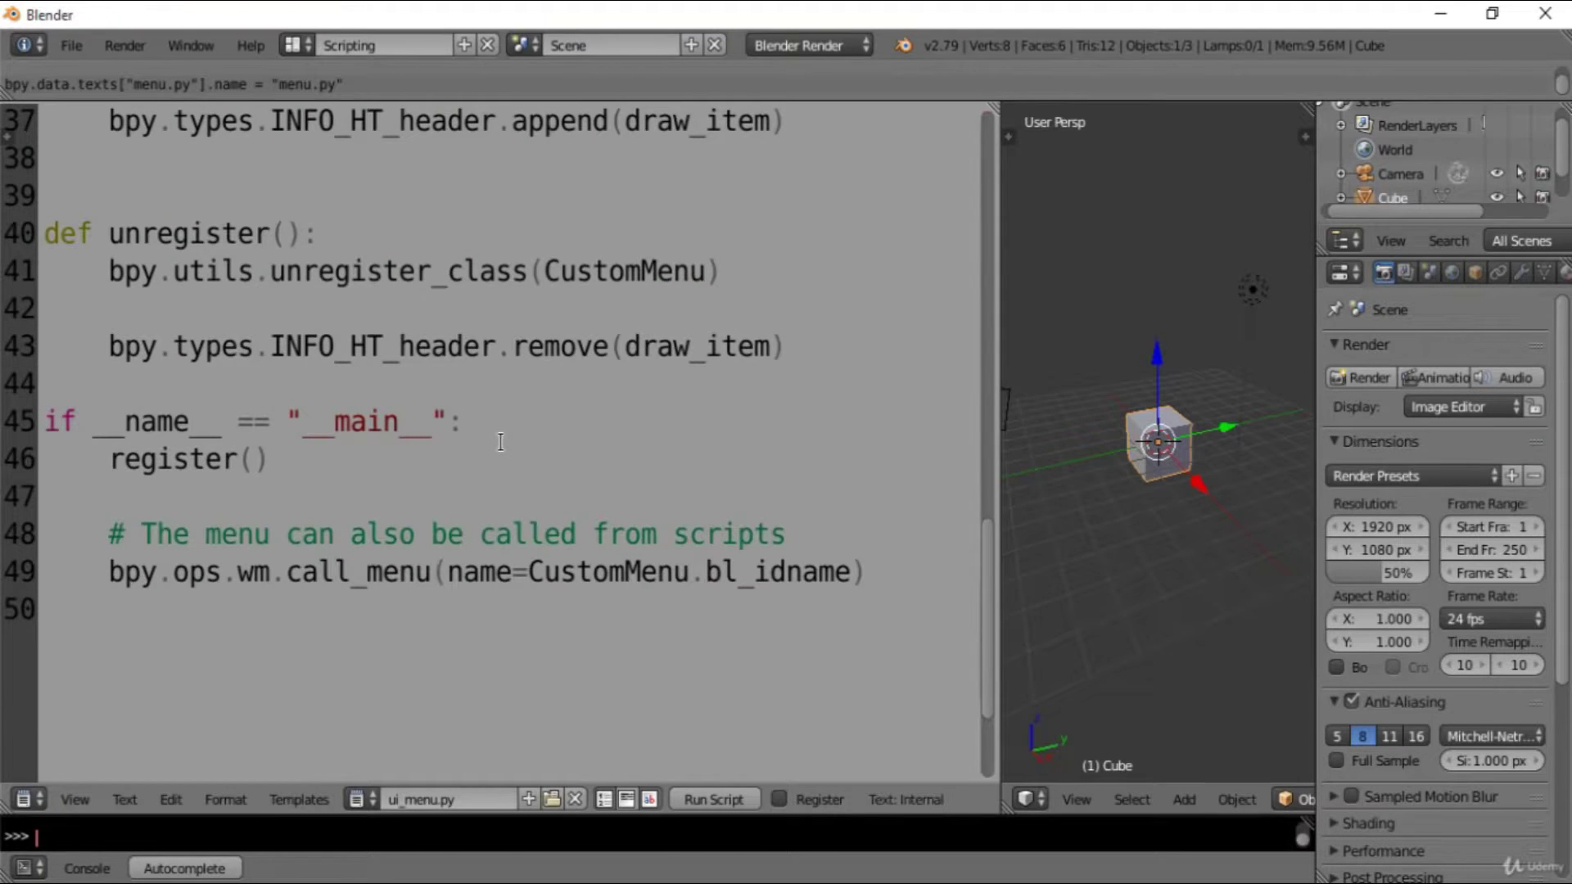
pyautogui.scroll(1, 500, 442)
pyautogui.scroll(2, 466, 406)
pyautogui.scroll(1, 410, 358)
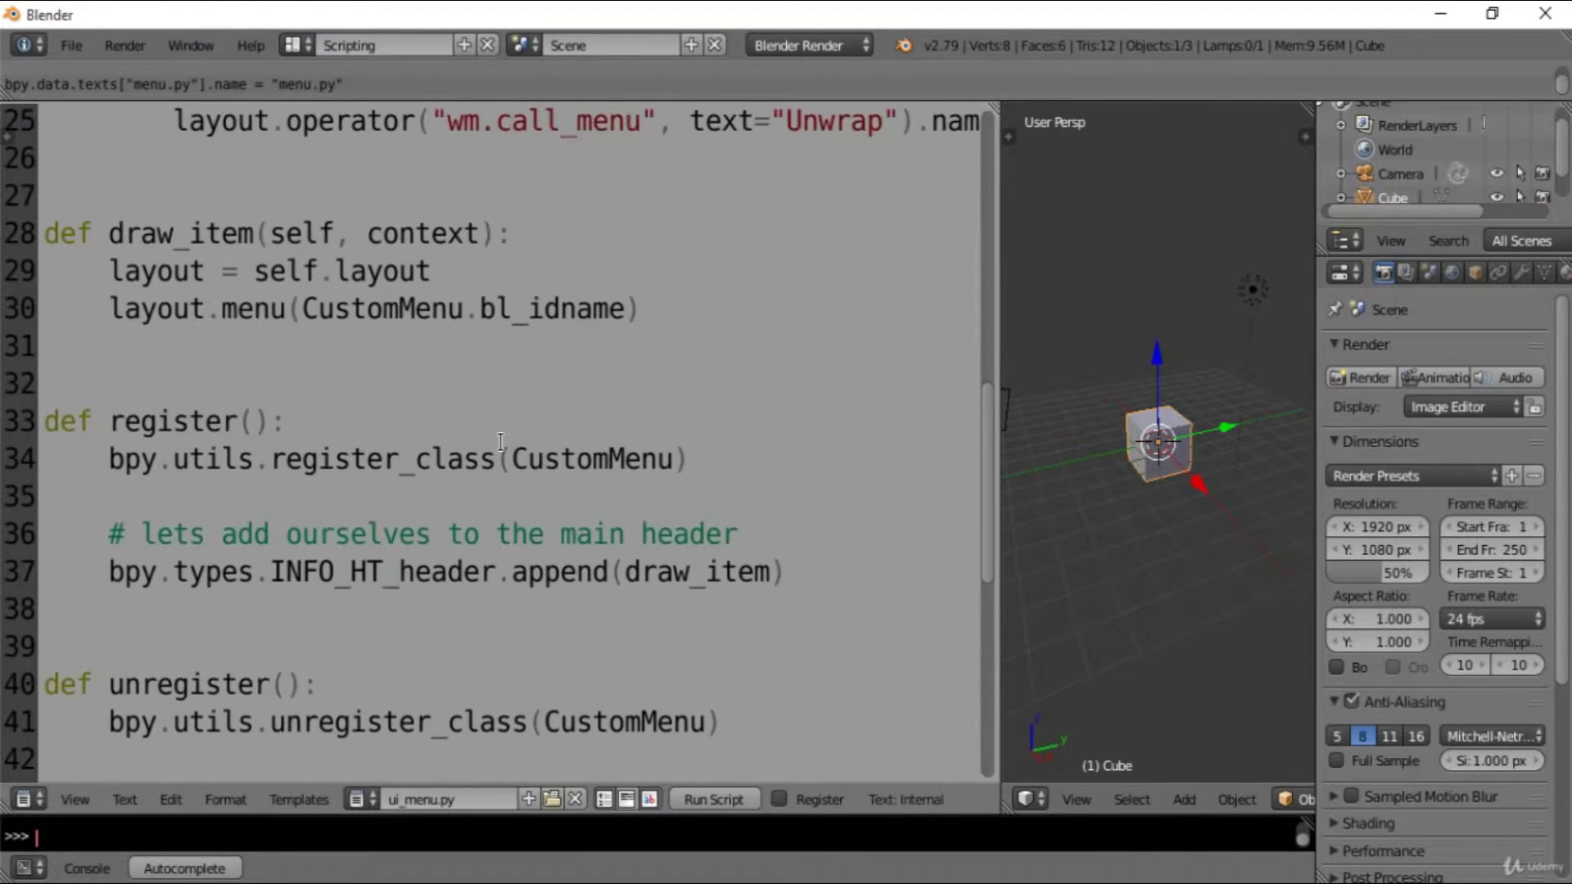
pyautogui.scroll(3, 410, 357)
pyautogui.scroll(2, 409, 358)
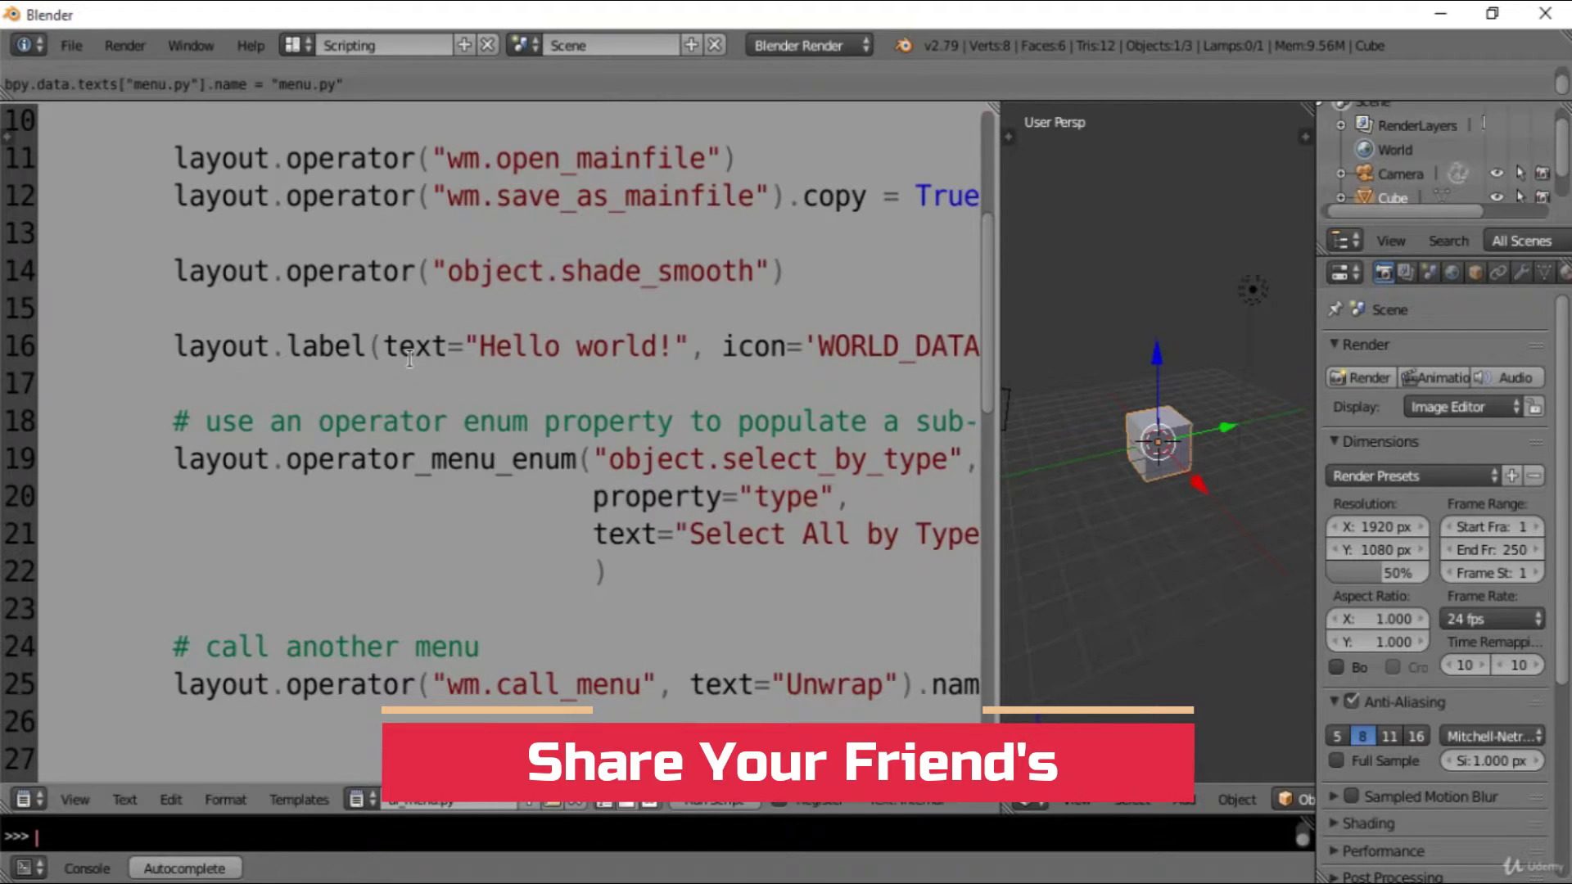
pyautogui.scroll(3, 409, 358)
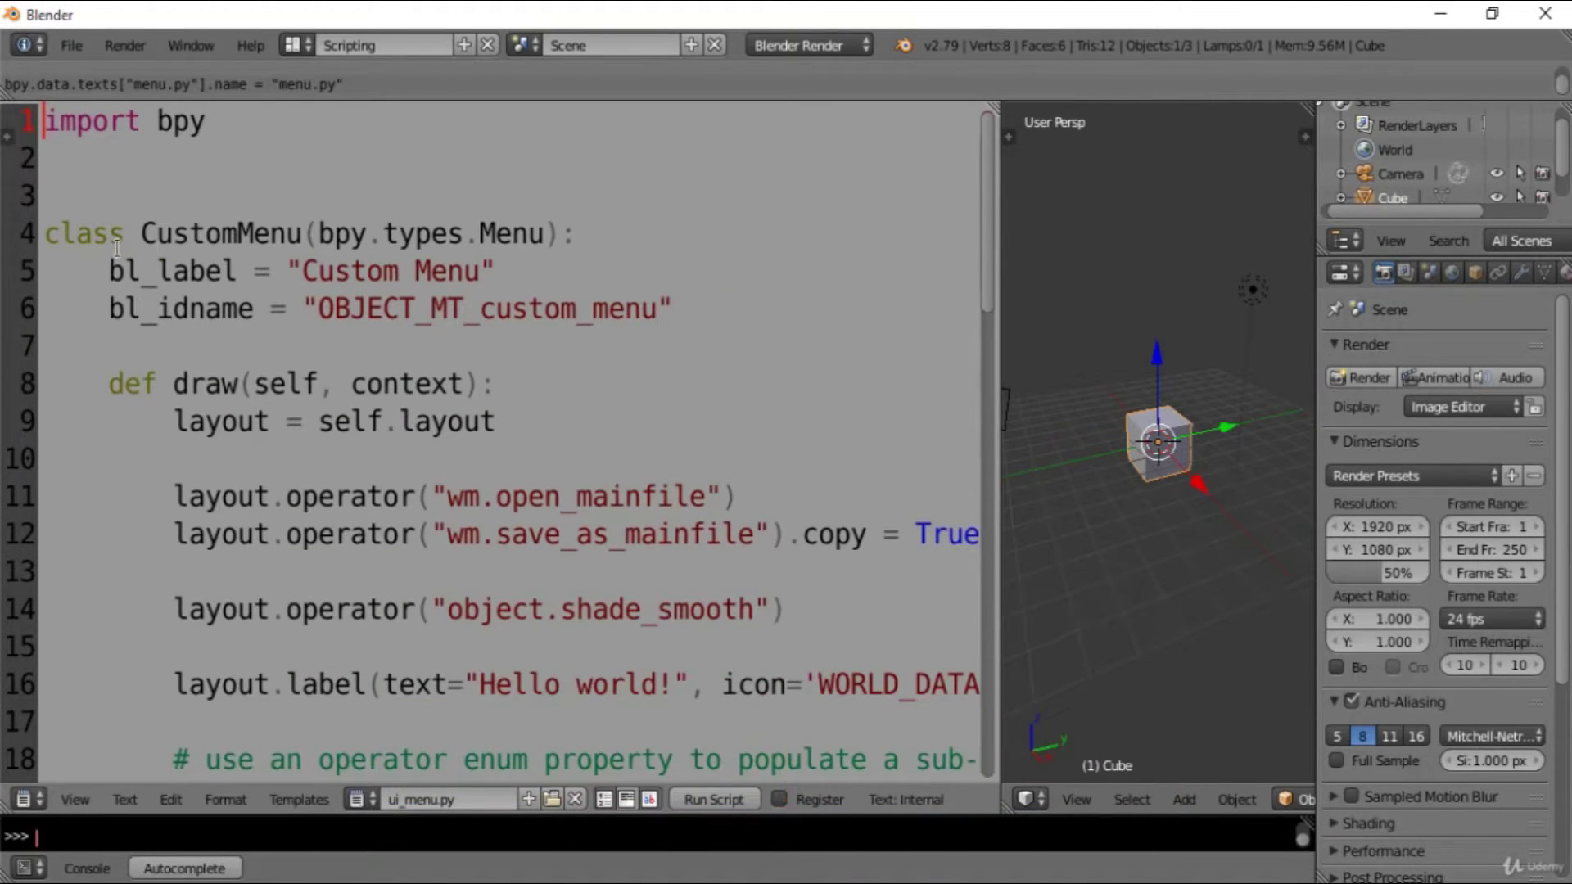
pyautogui.moveTo(47, 233)
pyautogui.mouseDown()
pyautogui.moveTo(651, 283)
pyautogui.moveTo(44, 234)
pyautogui.mouseUp()
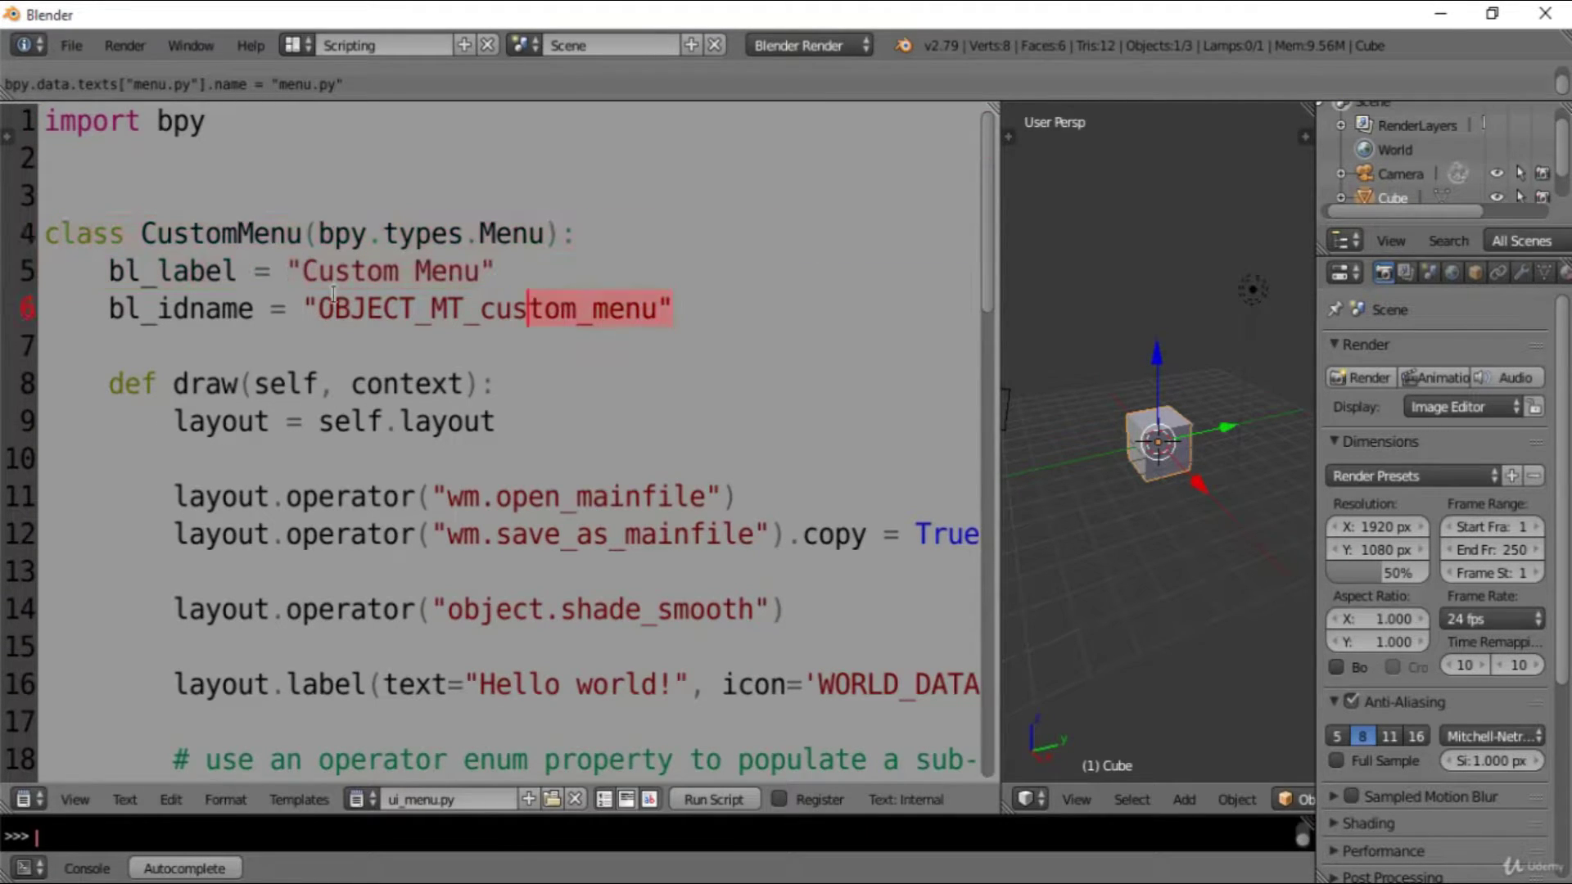
pyautogui.rightClick(172, 257)
pyautogui.click(171, 256)
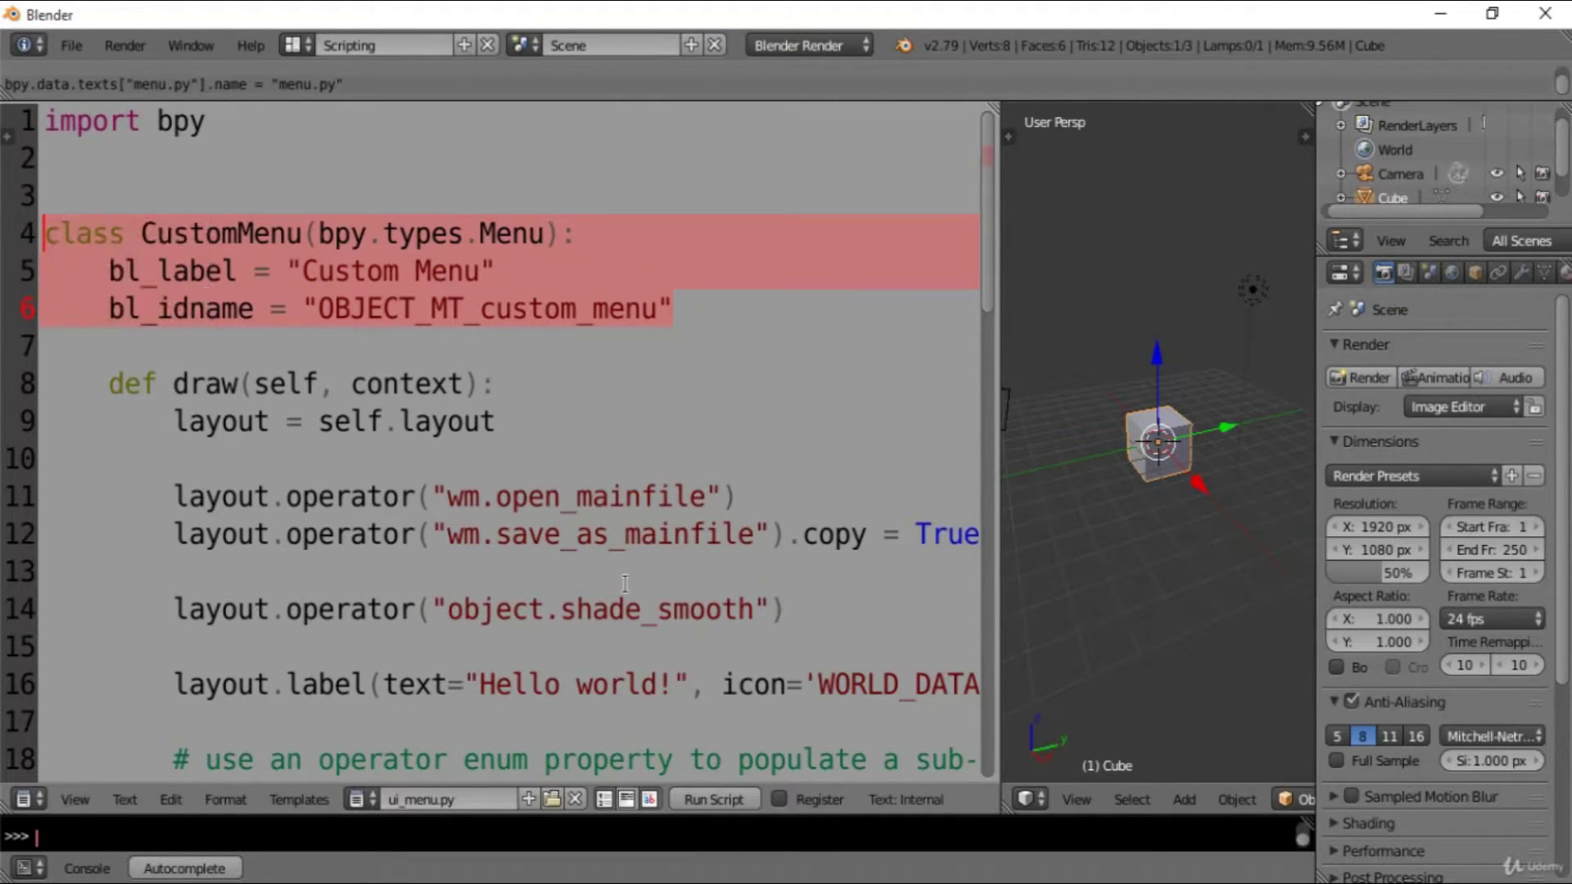
# - Paste the class into menu.py, rename CustomMenu to uiMenu, and select the label text
pyautogui.click(360, 806)
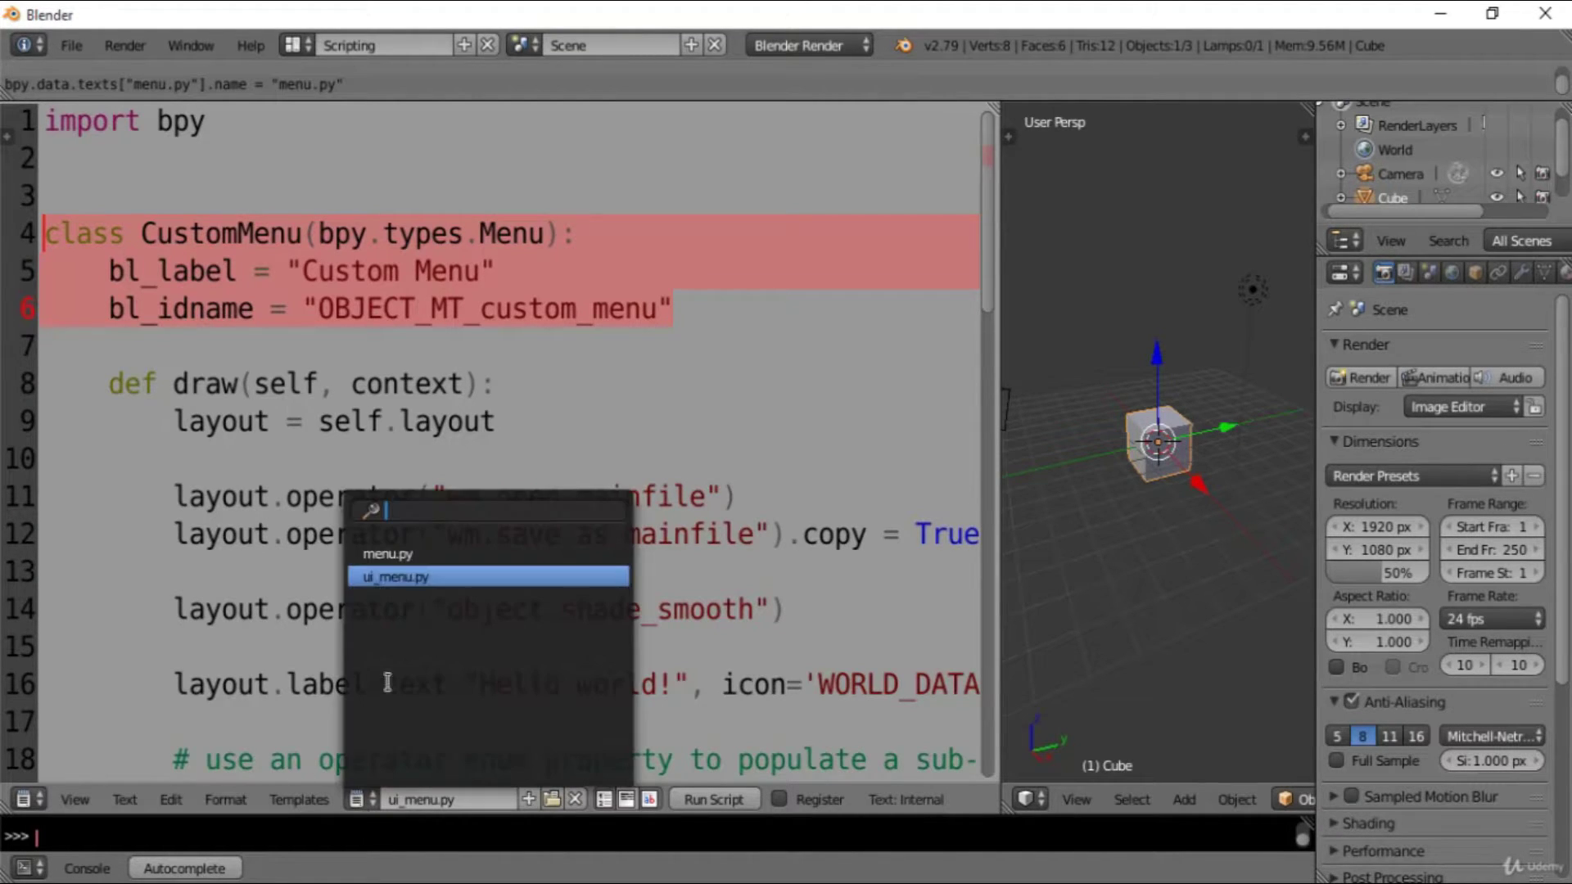
pyautogui.click(396, 550)
pyautogui.click(203, 190)
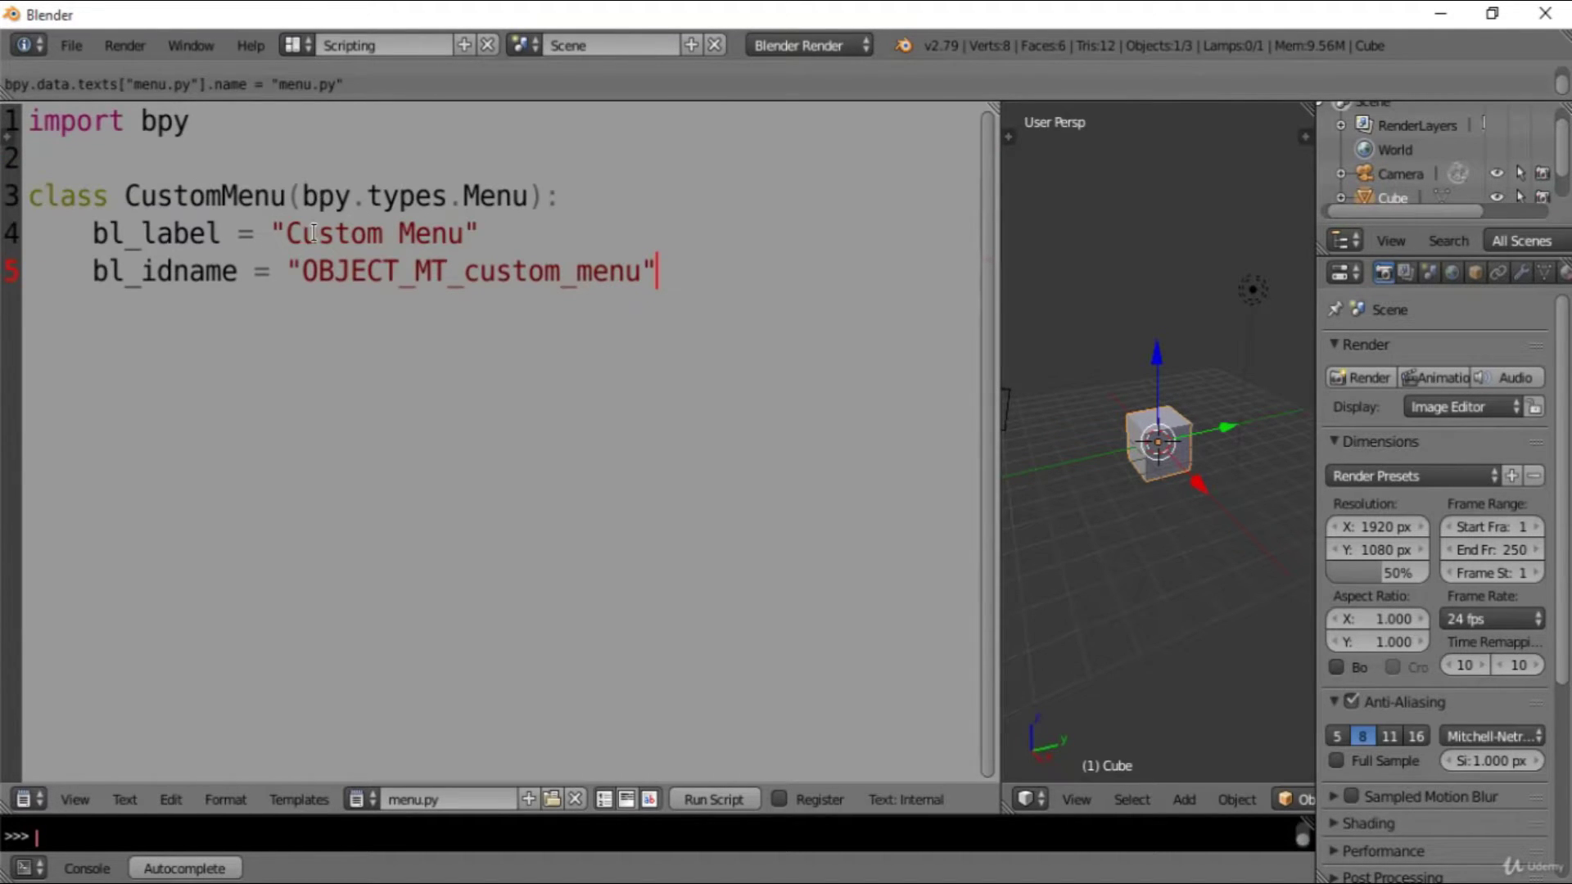
pyautogui.doubleClick(265, 192)
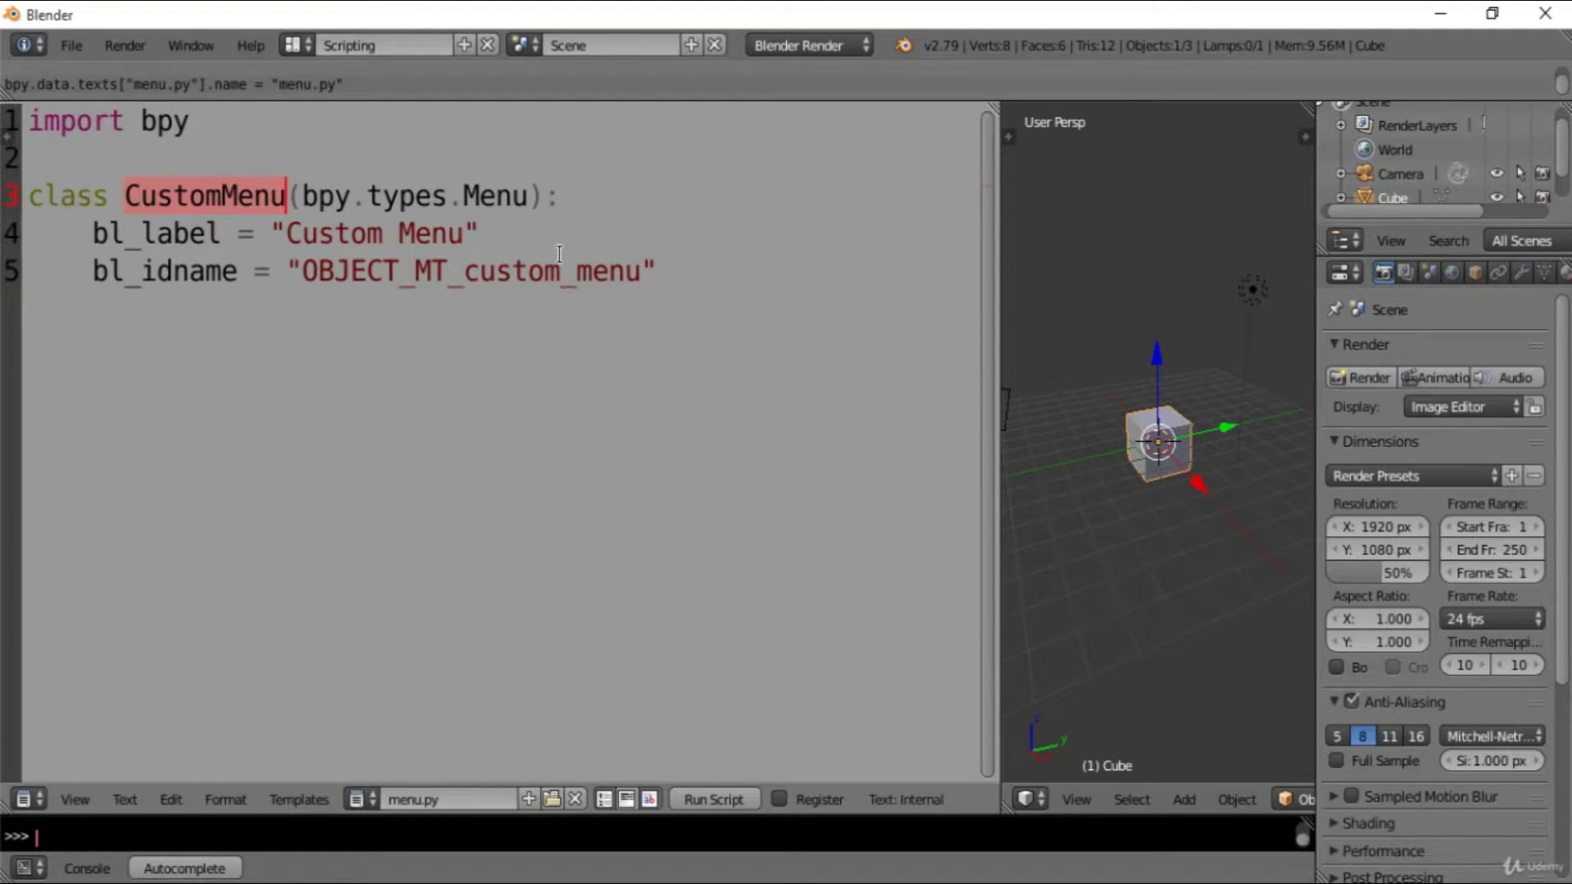
pyautogui.write('ui')
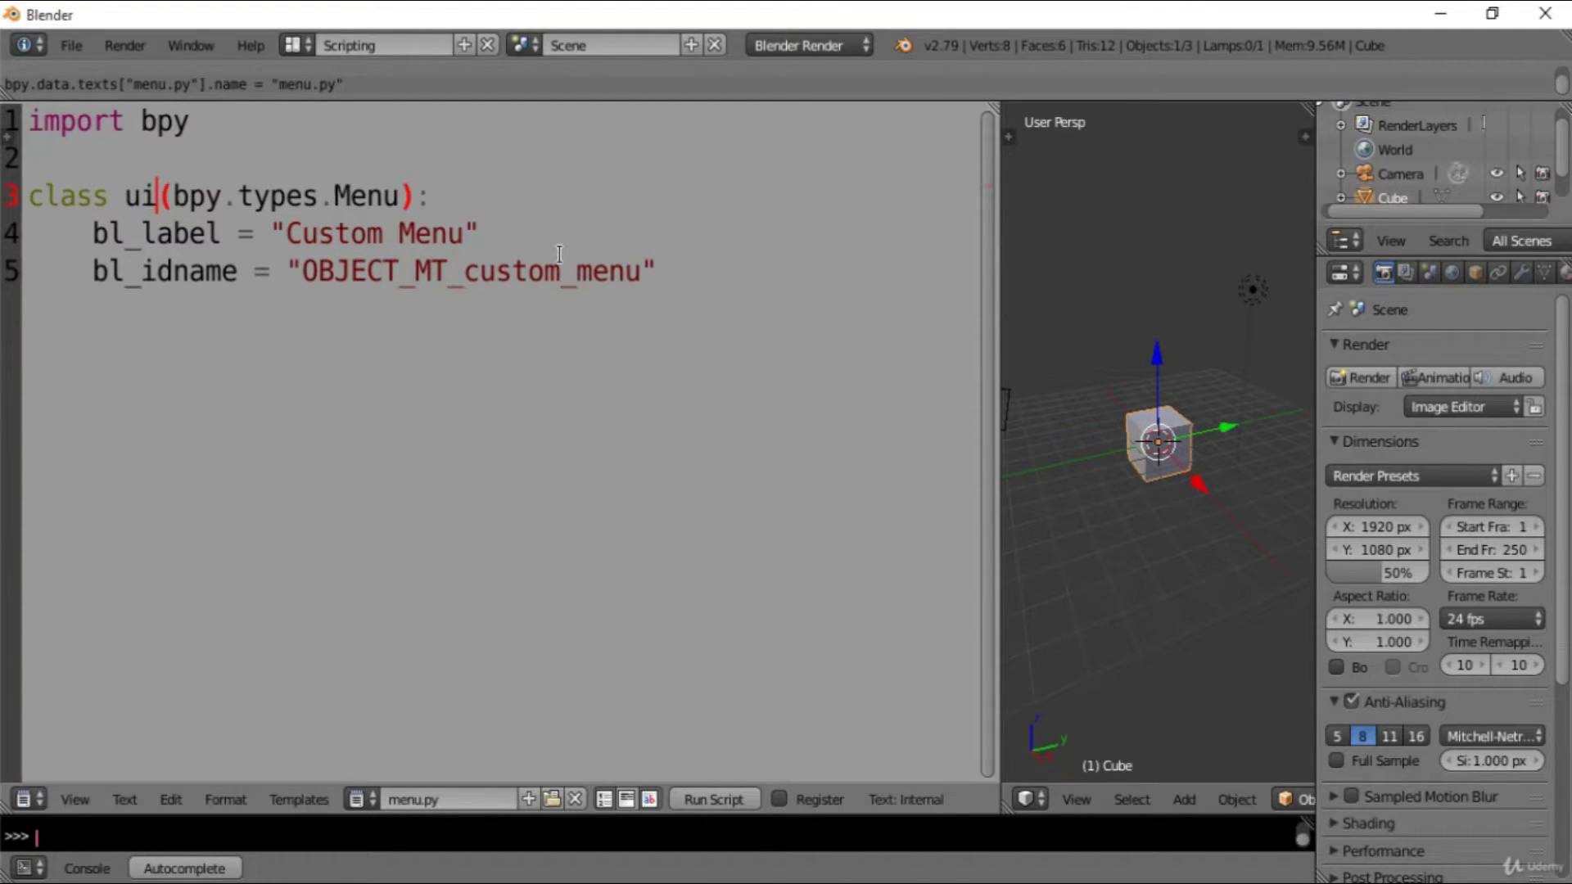
pyautogui.write('Menu')
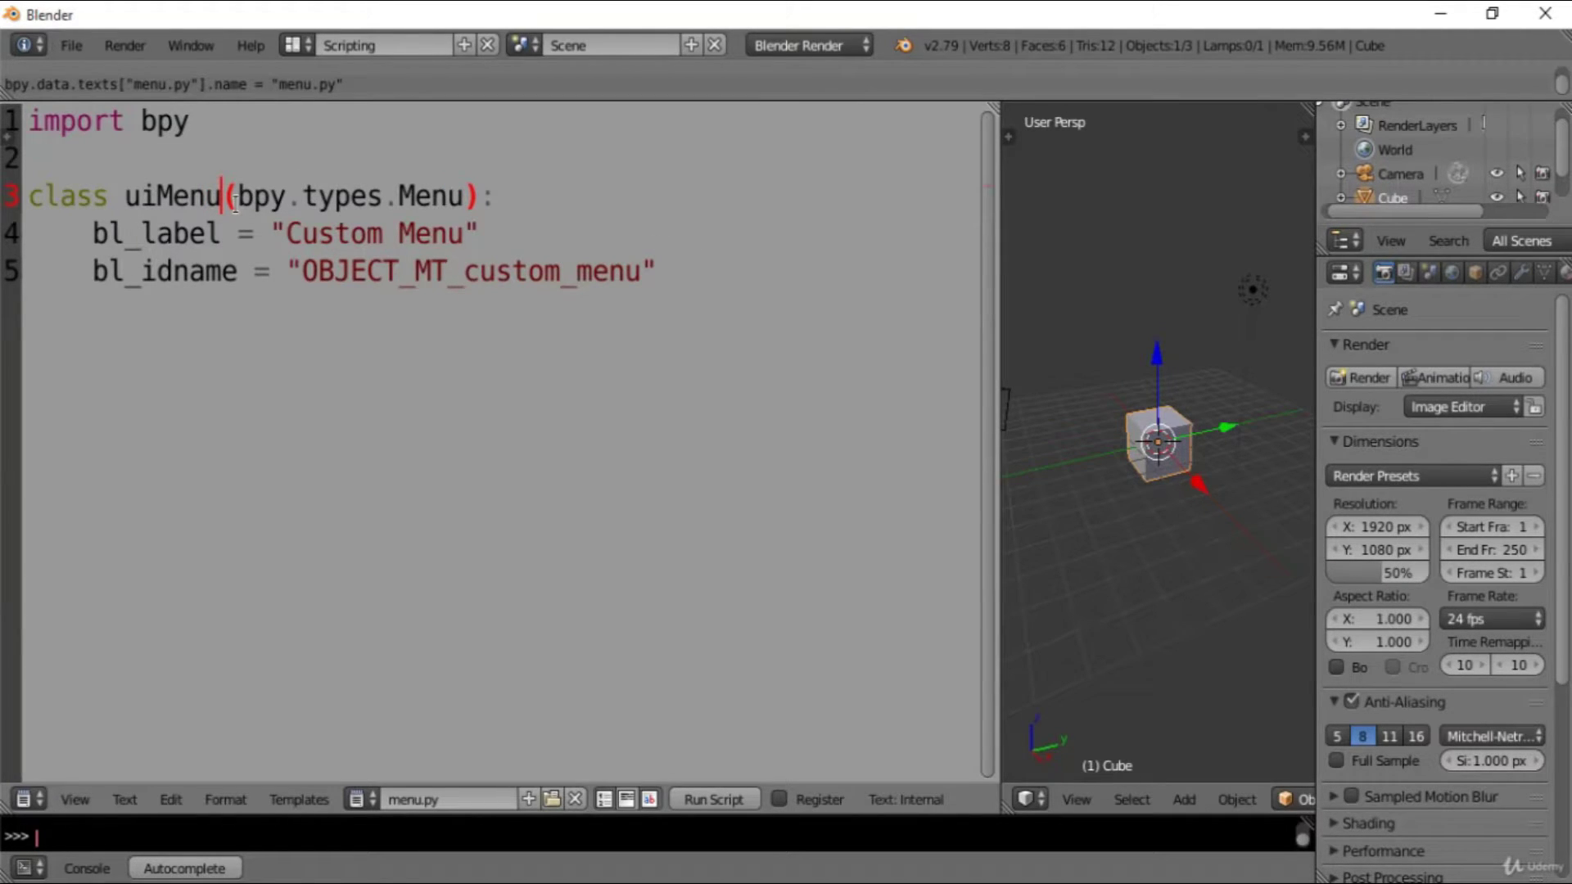
pyautogui.moveTo(227, 197); pyautogui.dragTo(467, 197)
pyautogui.click(466, 196)
pyautogui.moveTo(286, 234); pyautogui.dragTo(458, 233)
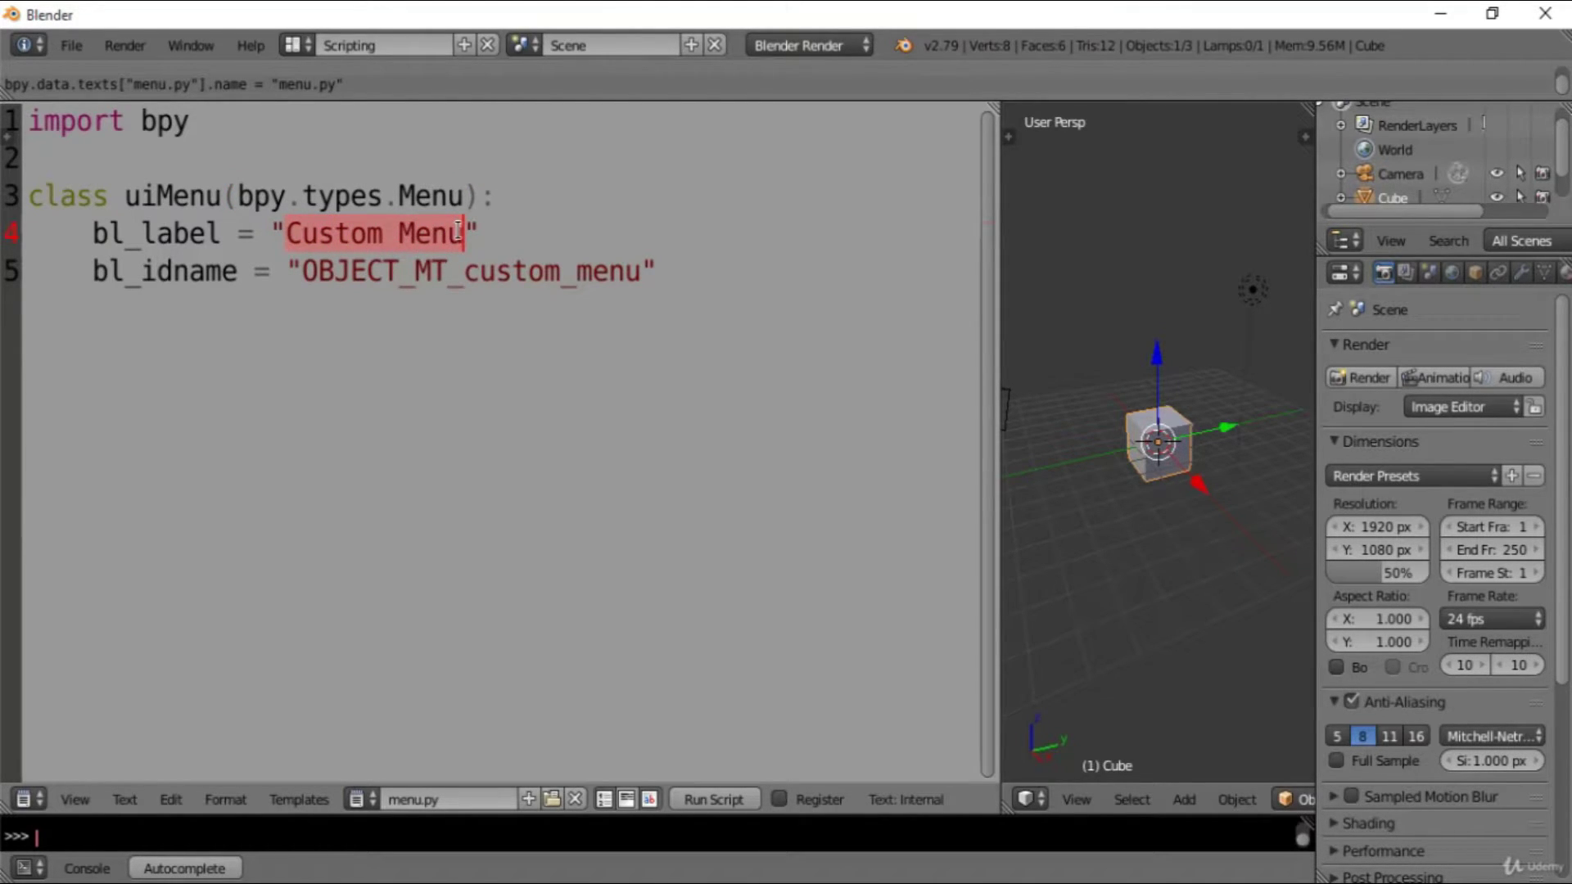
# - Set bl_label to 'Menu of Python' and clear the old bl_idname value
pyautogui.press('BackSpace')
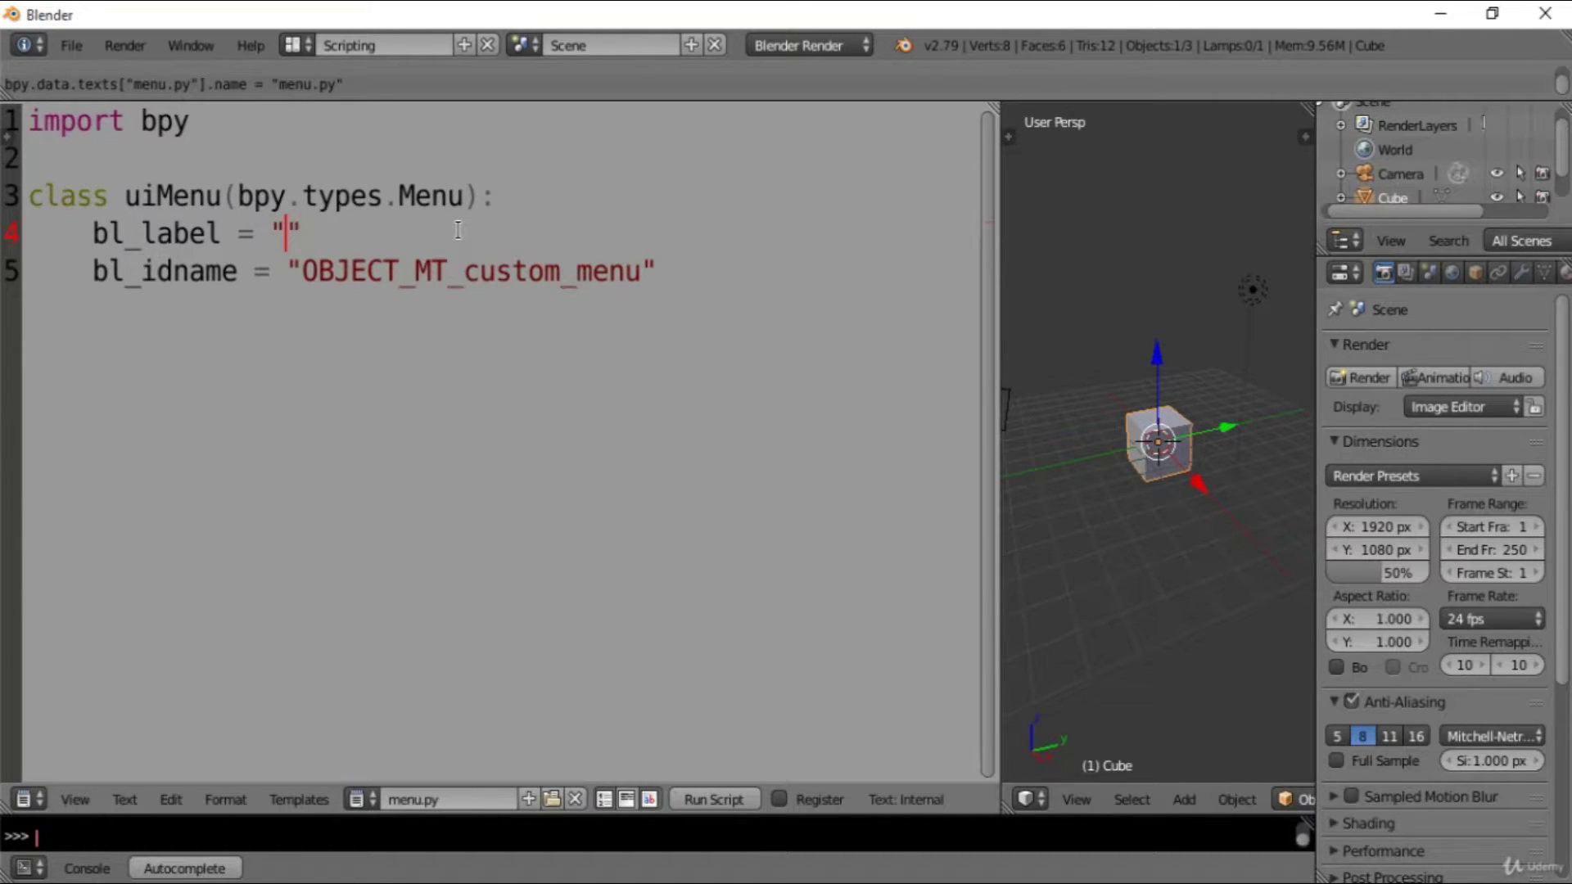
pyautogui.write('Meni')
pyautogui.press('BackSpace')
pyautogui.write('u of Pyt')
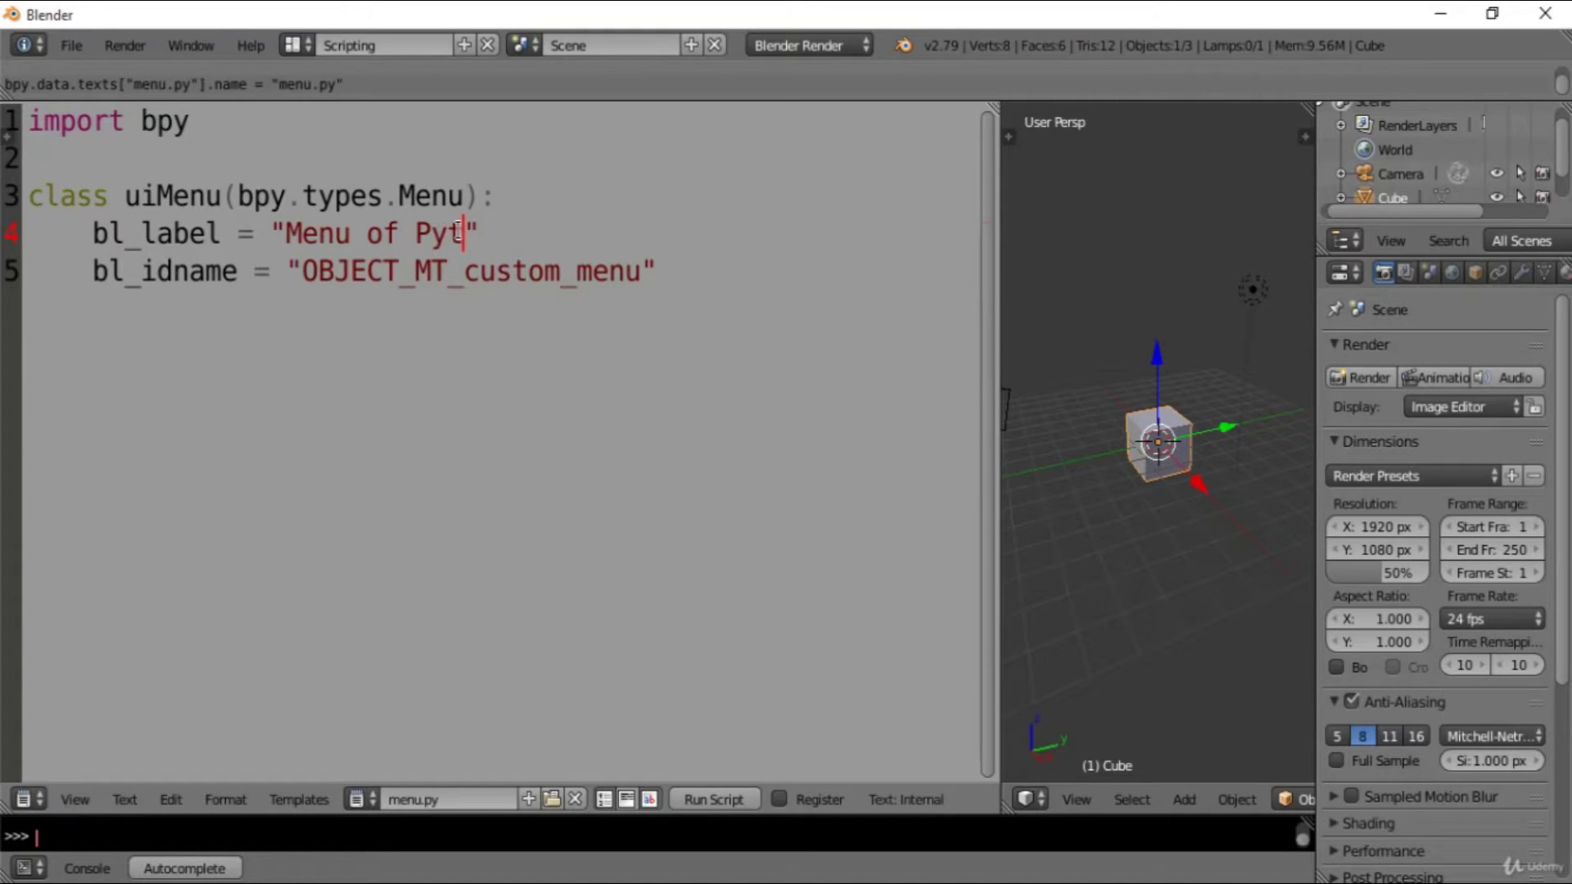
pyautogui.write('hon')
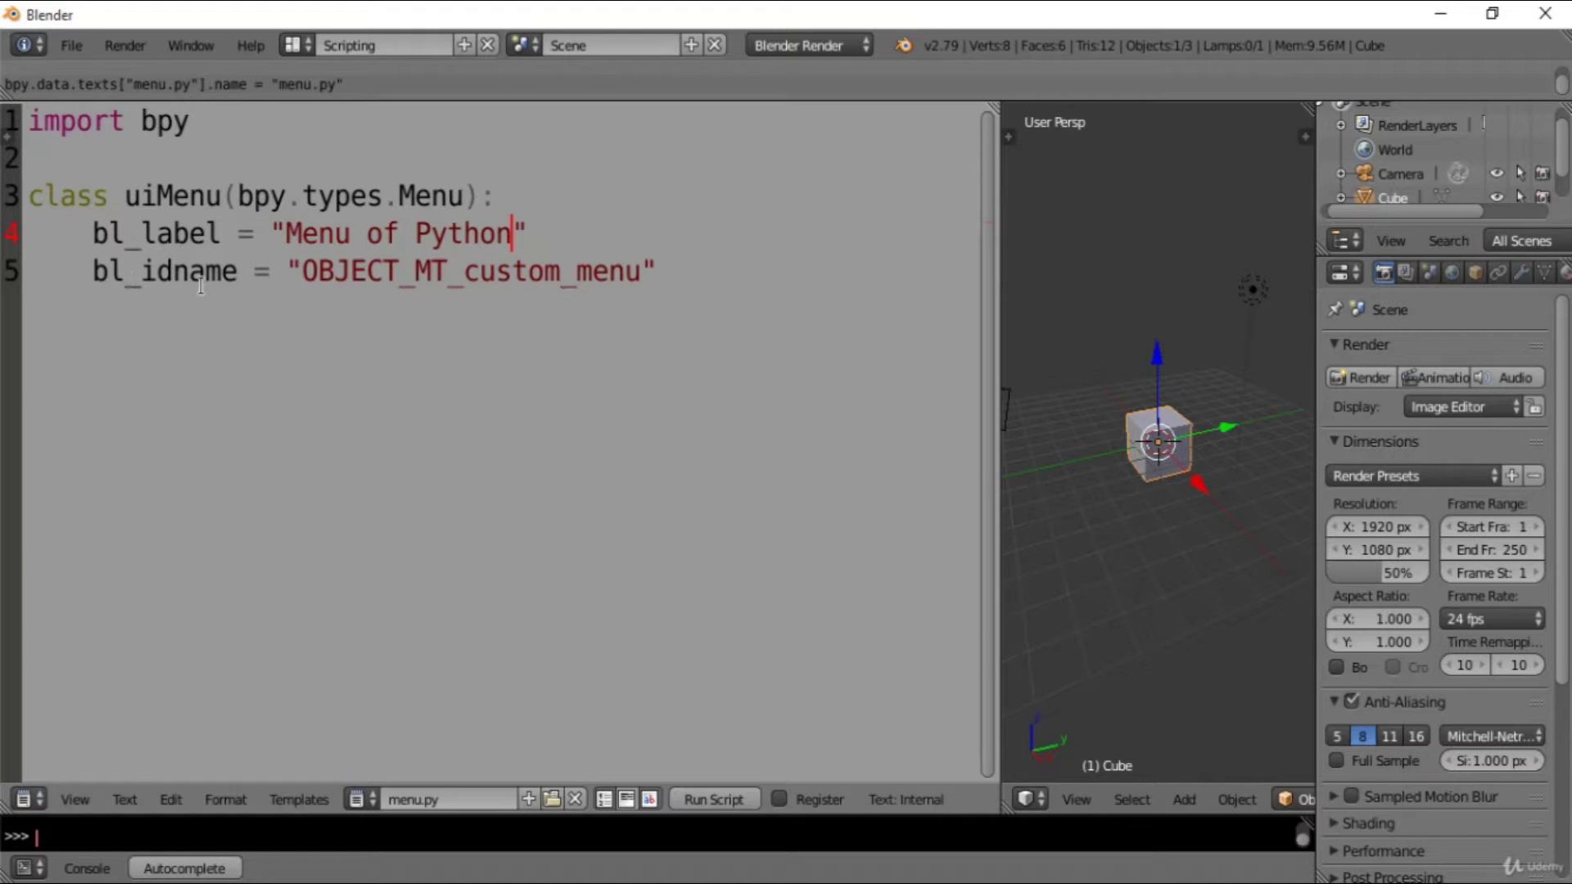
pyautogui.moveTo(96, 277); pyautogui.dragTo(251, 272)
pyautogui.click(252, 273)
pyautogui.moveTo(303, 271); pyautogui.dragTo(635, 268)
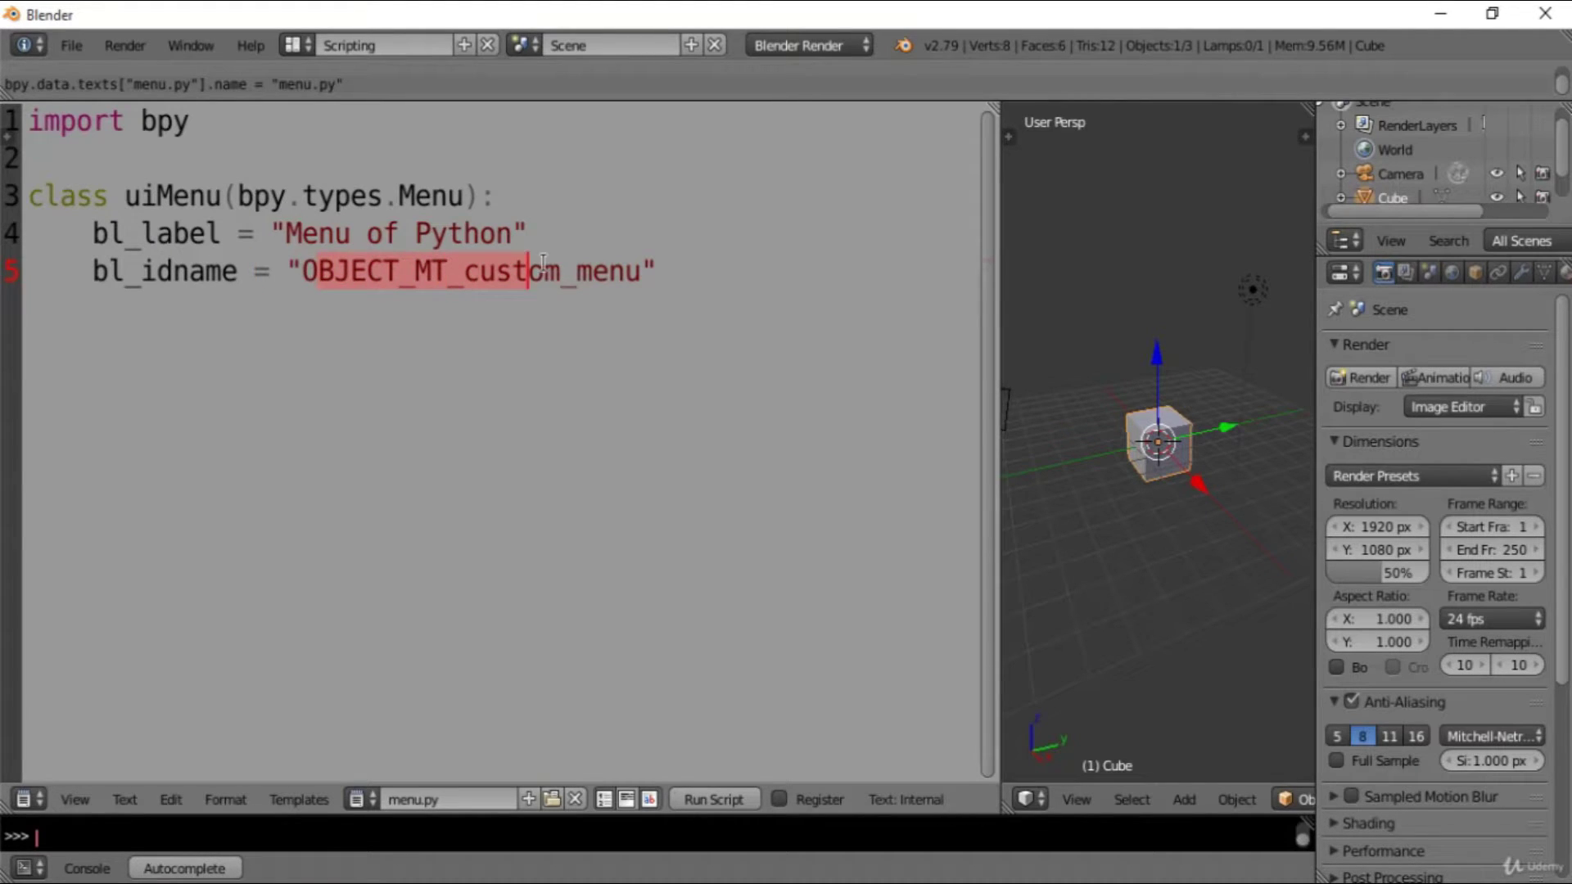
pyautogui.press('BackSpace')
pyautogui.press('BackSpace')
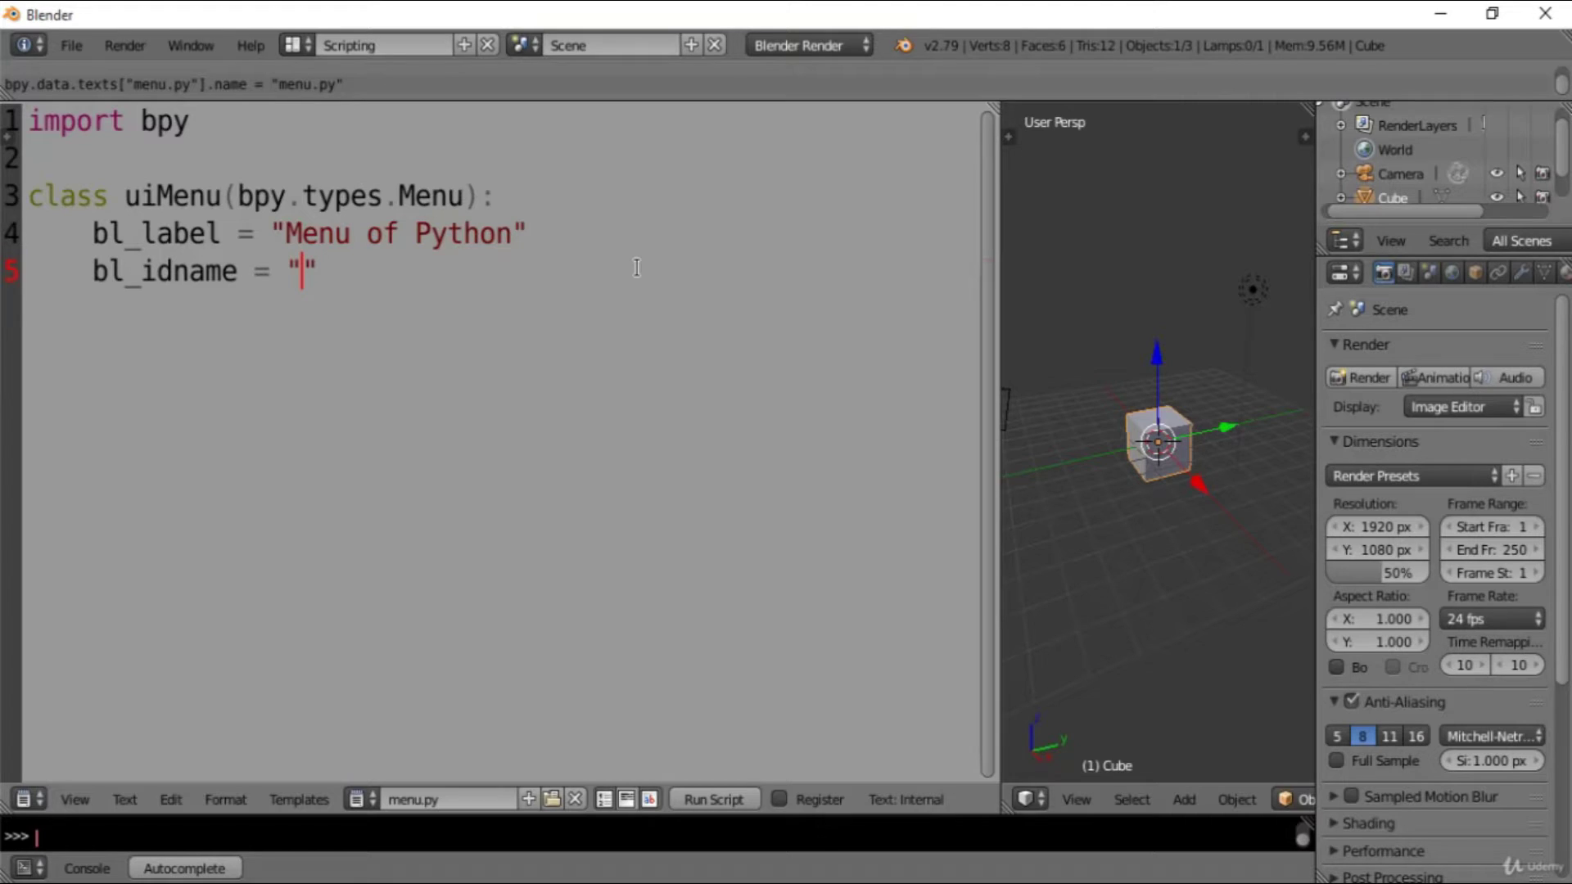
pyautogui.write('uimen')
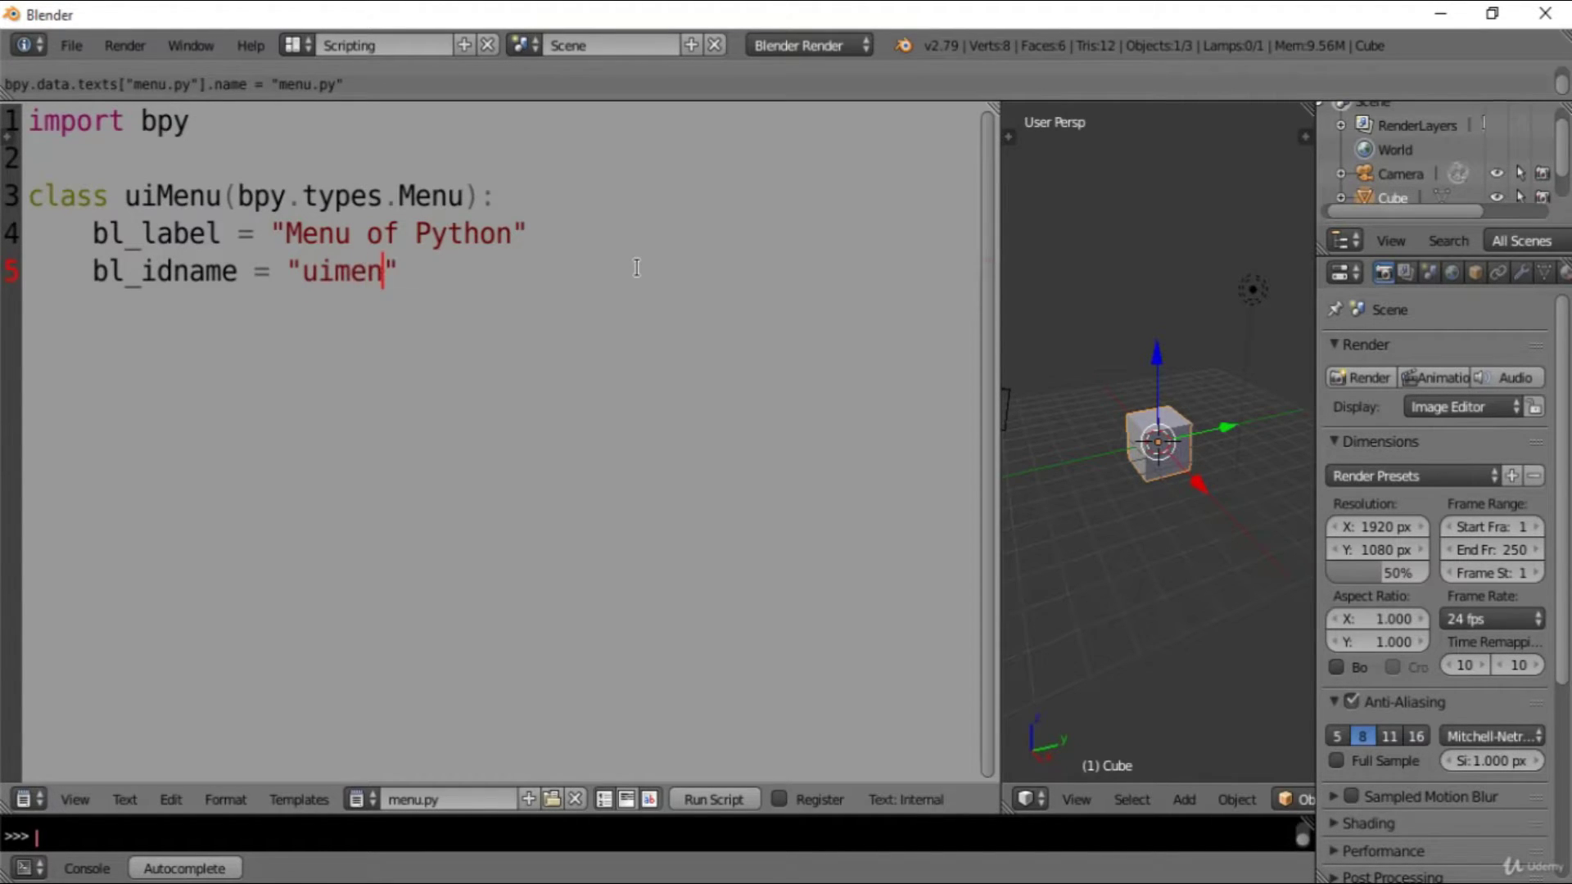
pyautogui.write('u')
# - Set bl_idname to 'uiMenu' and start new lines below the class attributes
pyautogui.click(356, 276)
pyautogui.press('BackSpace')
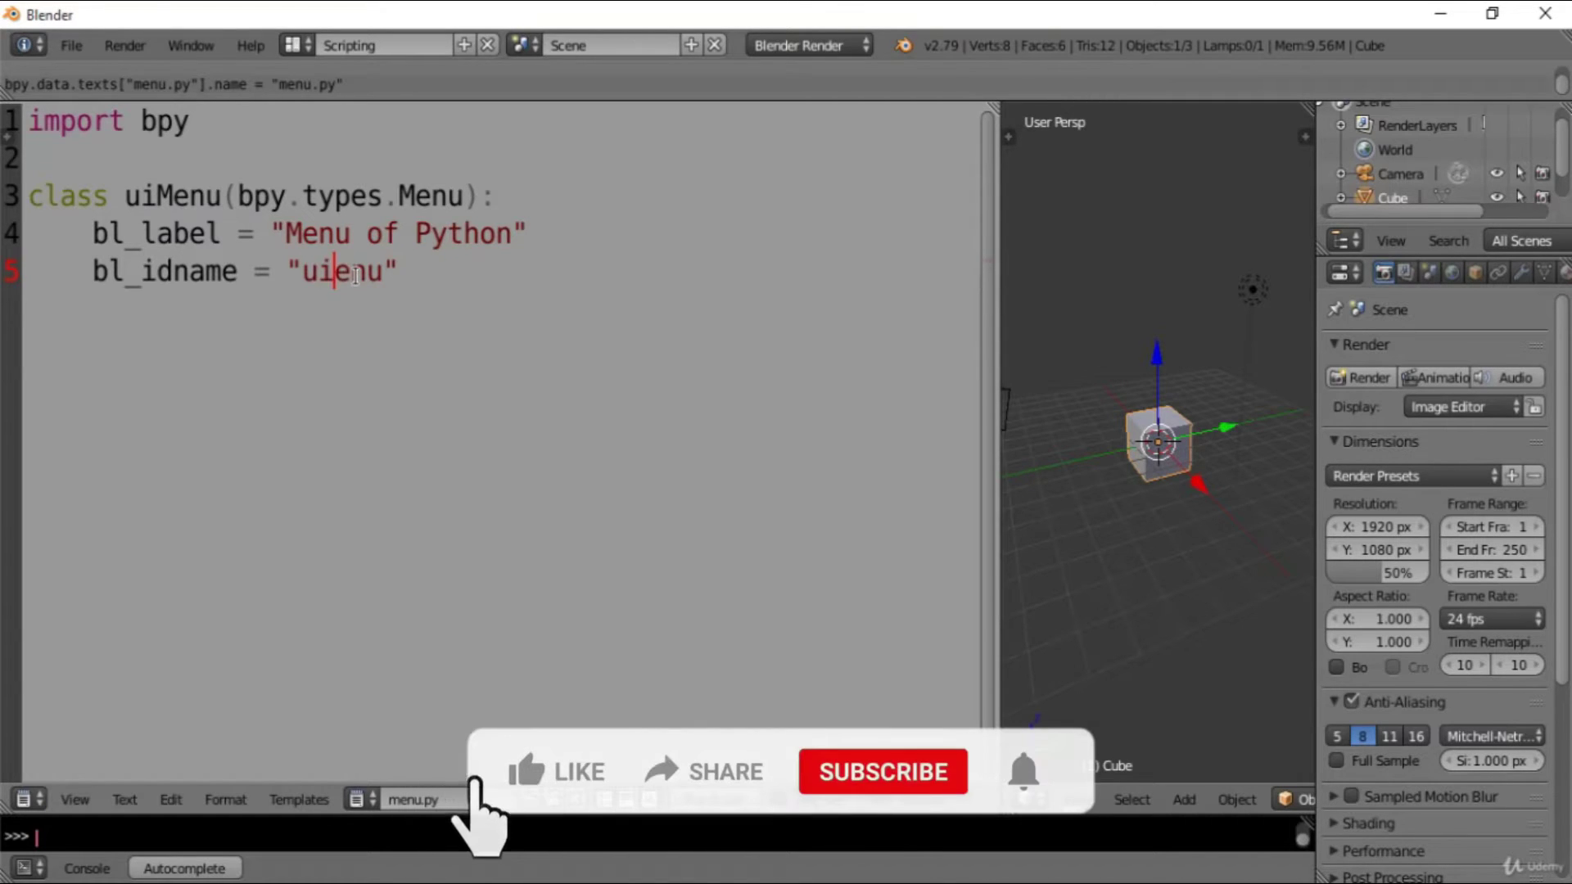
pyautogui.write('M')
pyautogui.click(419, 273)
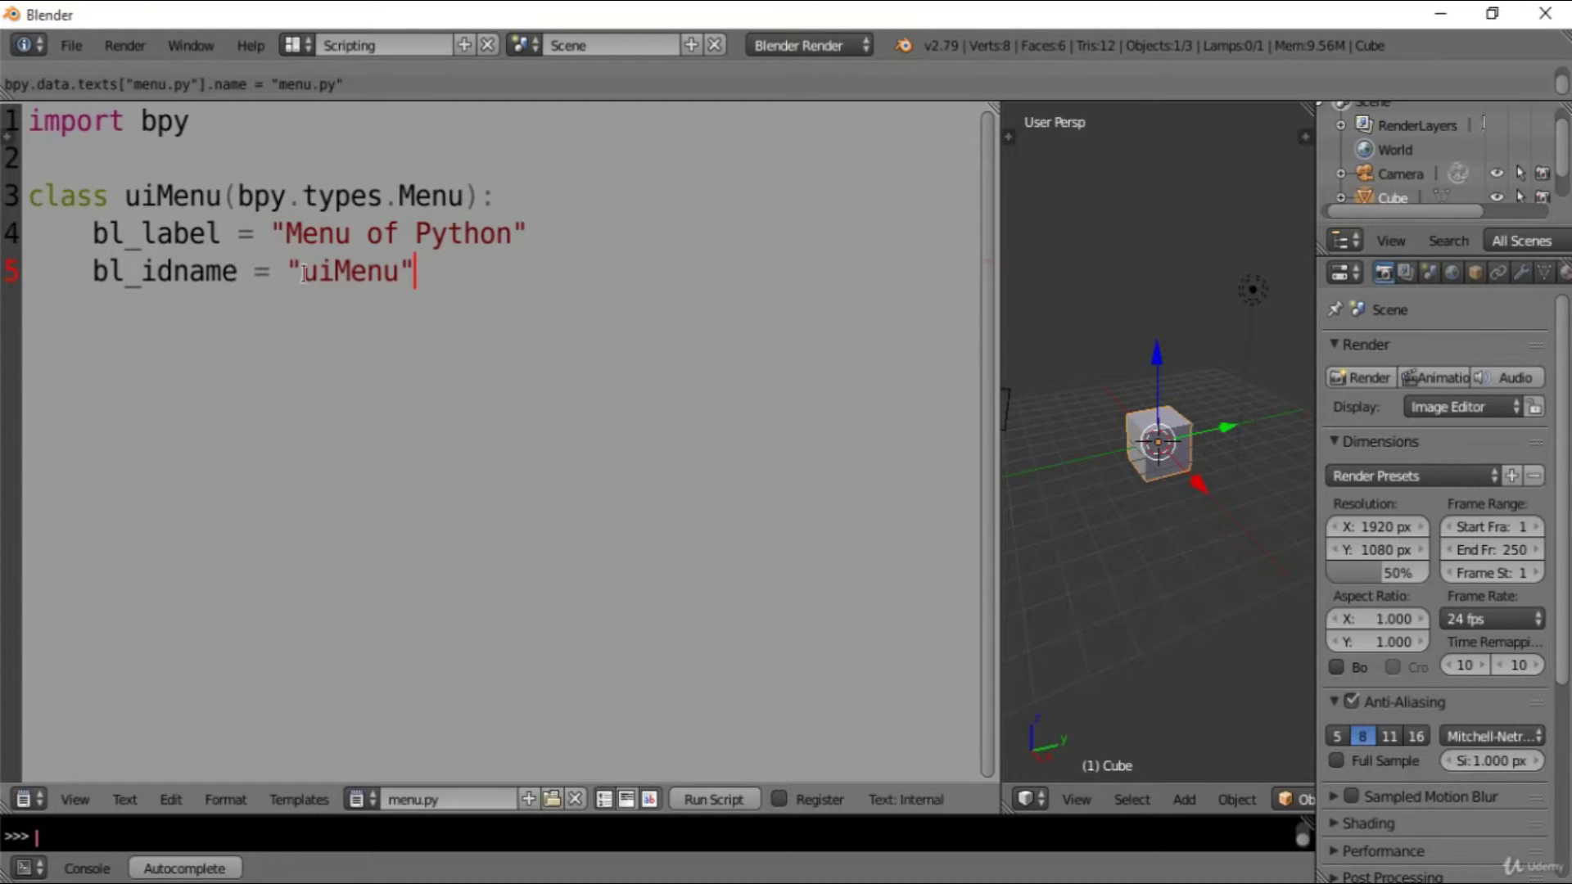
pyautogui.moveTo(302, 271)
pyautogui.mouseDown()
pyautogui.moveTo(402, 270)
pyautogui.moveTo(302, 266)
pyautogui.moveTo(389, 264)
pyautogui.mouseUp()
pyautogui.click(399, 265)
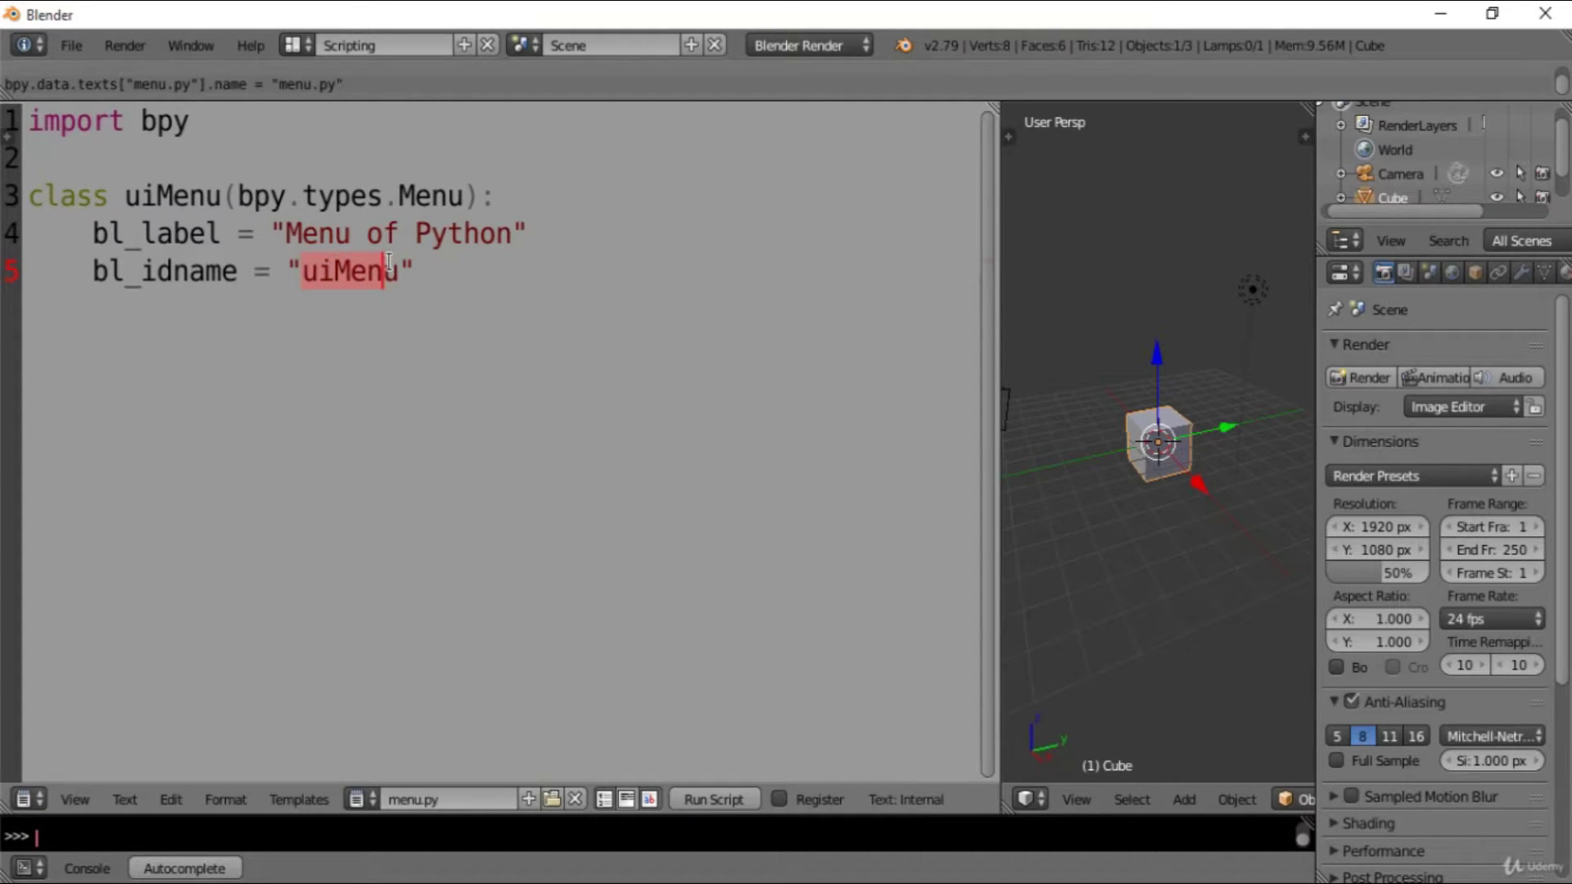
pyautogui.click(393, 265)
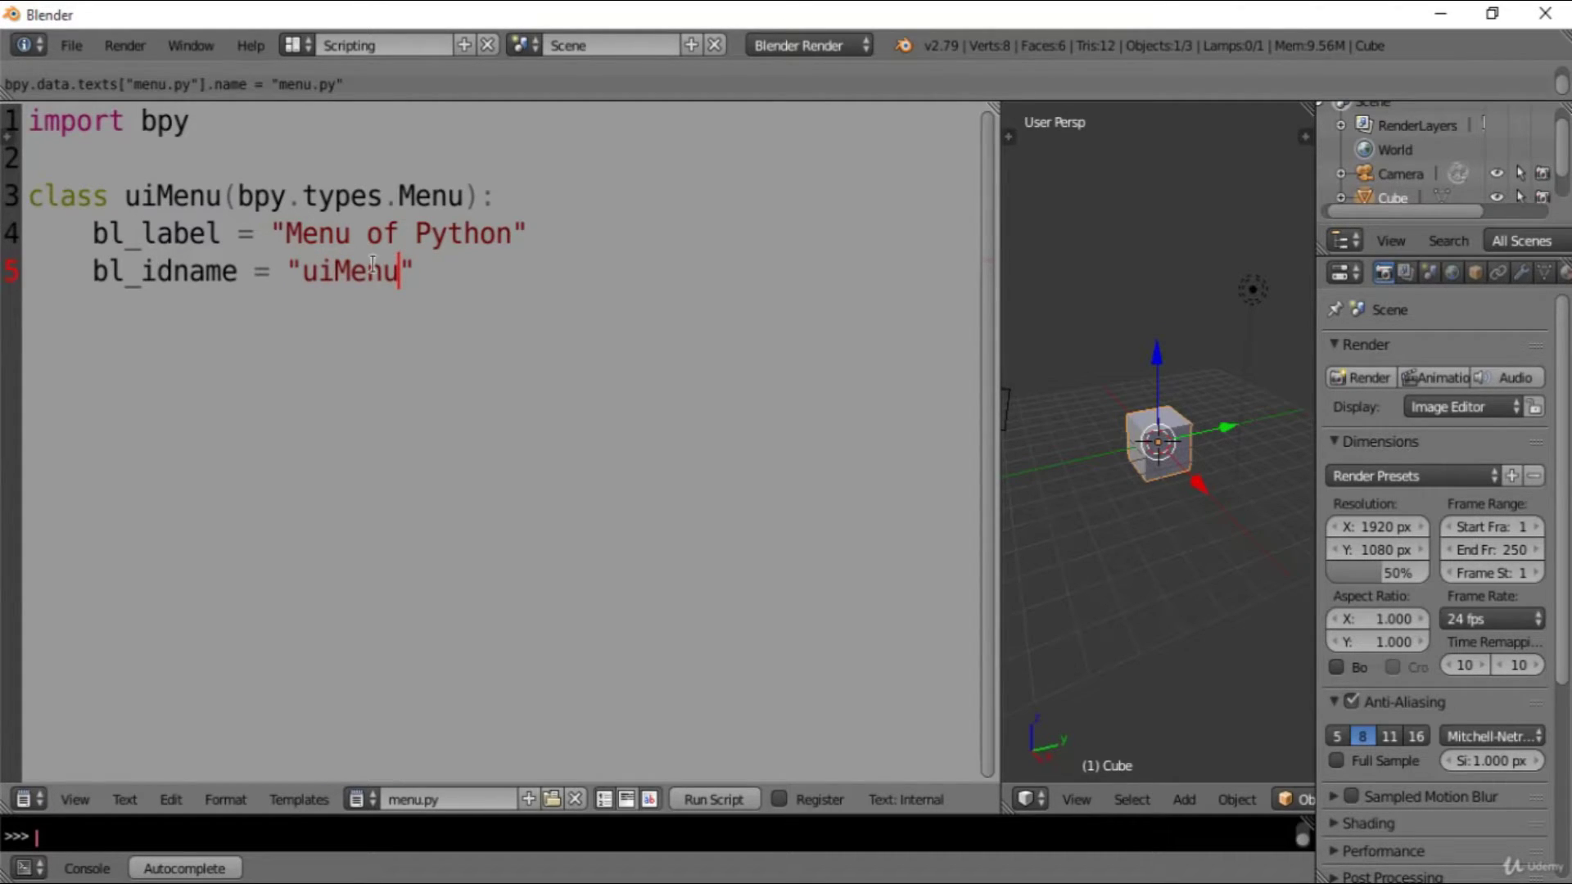
pyautogui.click(366, 266)
pyautogui.doubleClick(363, 268)
pyautogui.click(434, 265)
pyautogui.press('Return')
pyautogui.press('Return')
# - Copy the register and unregister functions from ui_menu.py, then return to menu.py
pyautogui.press('BackSpace')
pyautogui.press('BackSpace')
pyautogui.press('BackSpace')
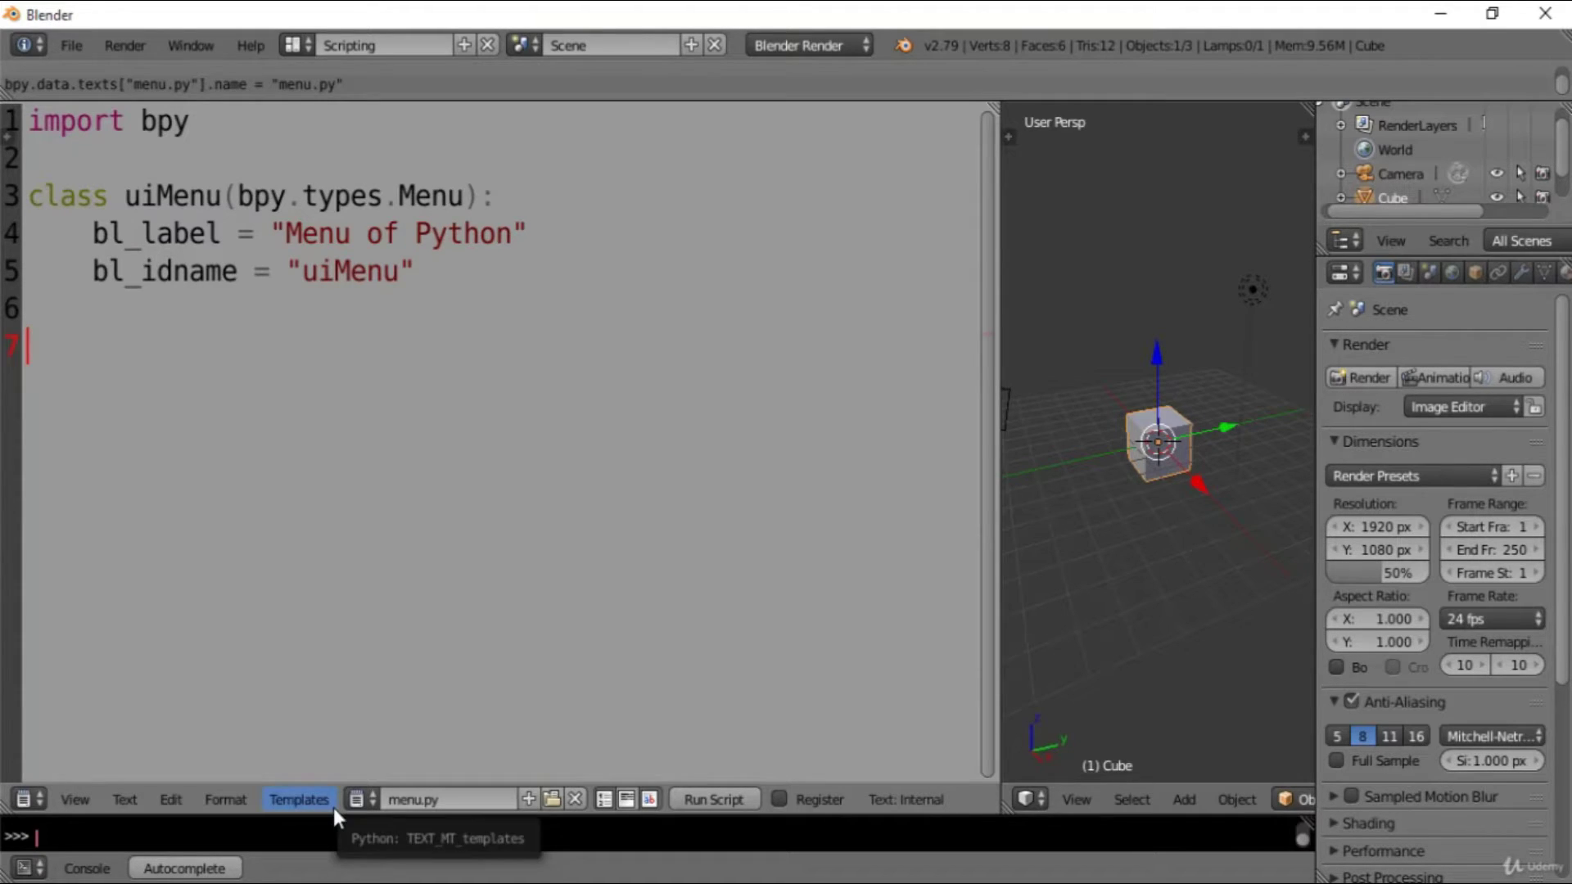
pyautogui.click(369, 800)
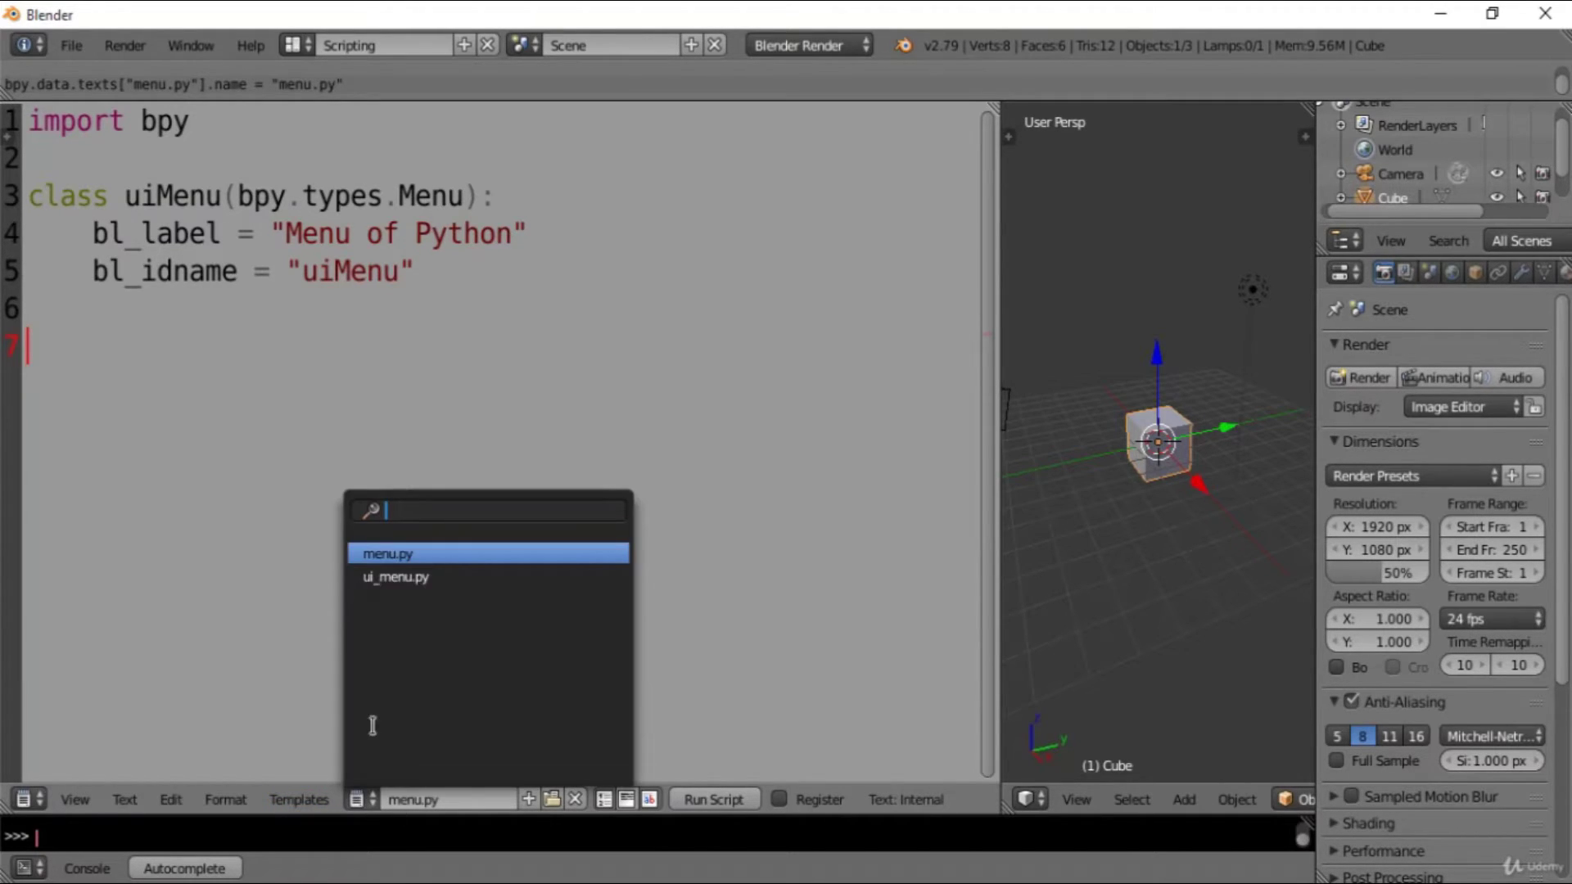
pyautogui.click(409, 577)
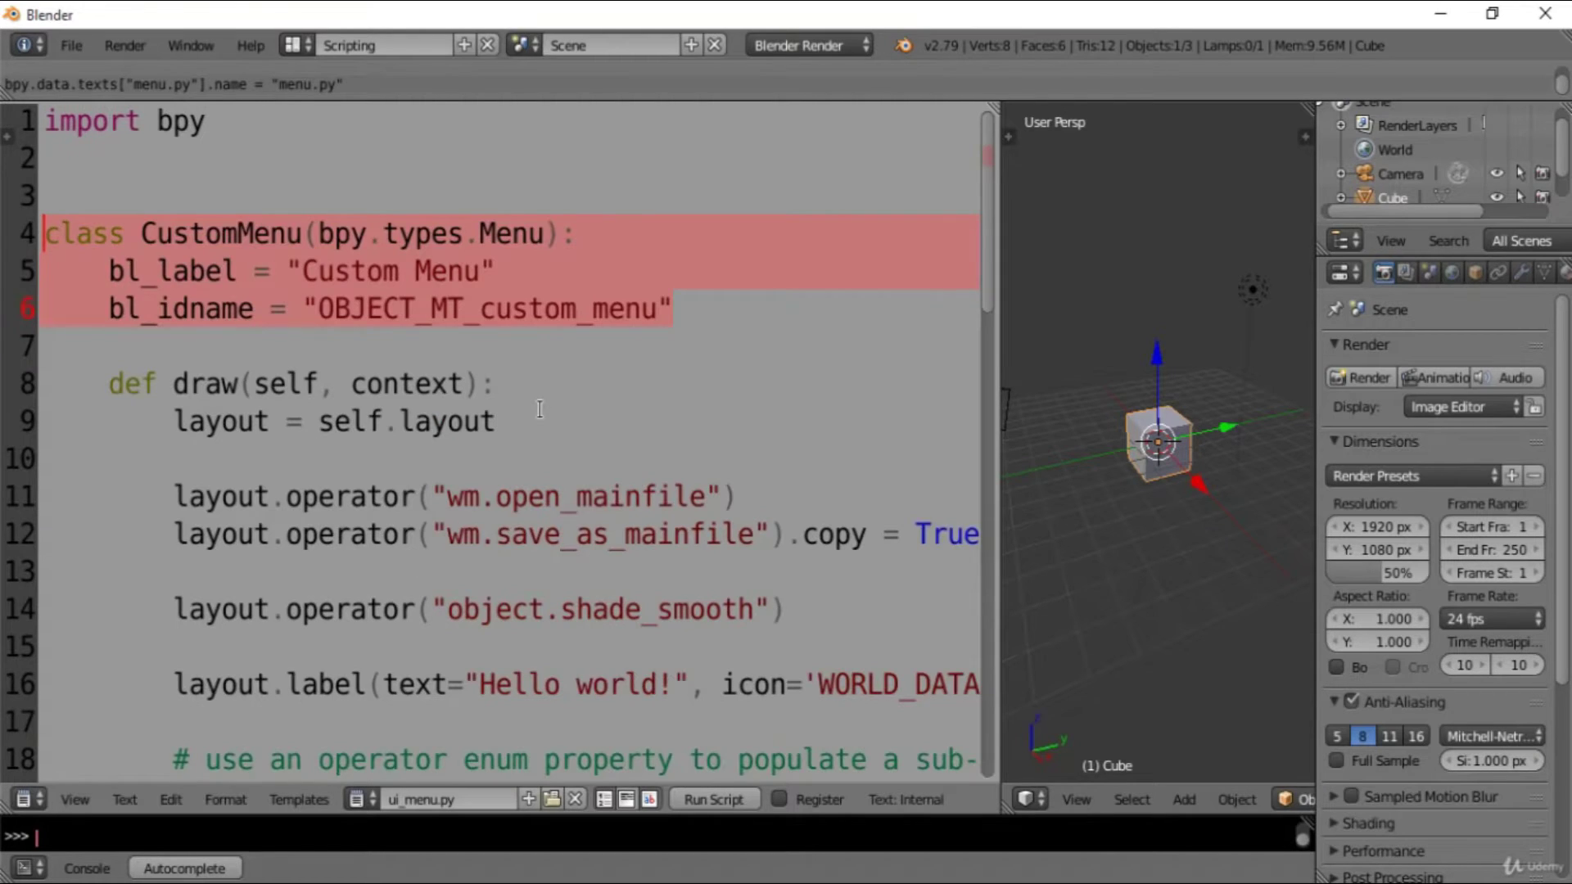
pyautogui.scroll(-5, 541, 405)
pyautogui.scroll(-5, 455, 479)
pyautogui.scroll(-4, 454, 479)
pyautogui.scroll(2, 362, 491)
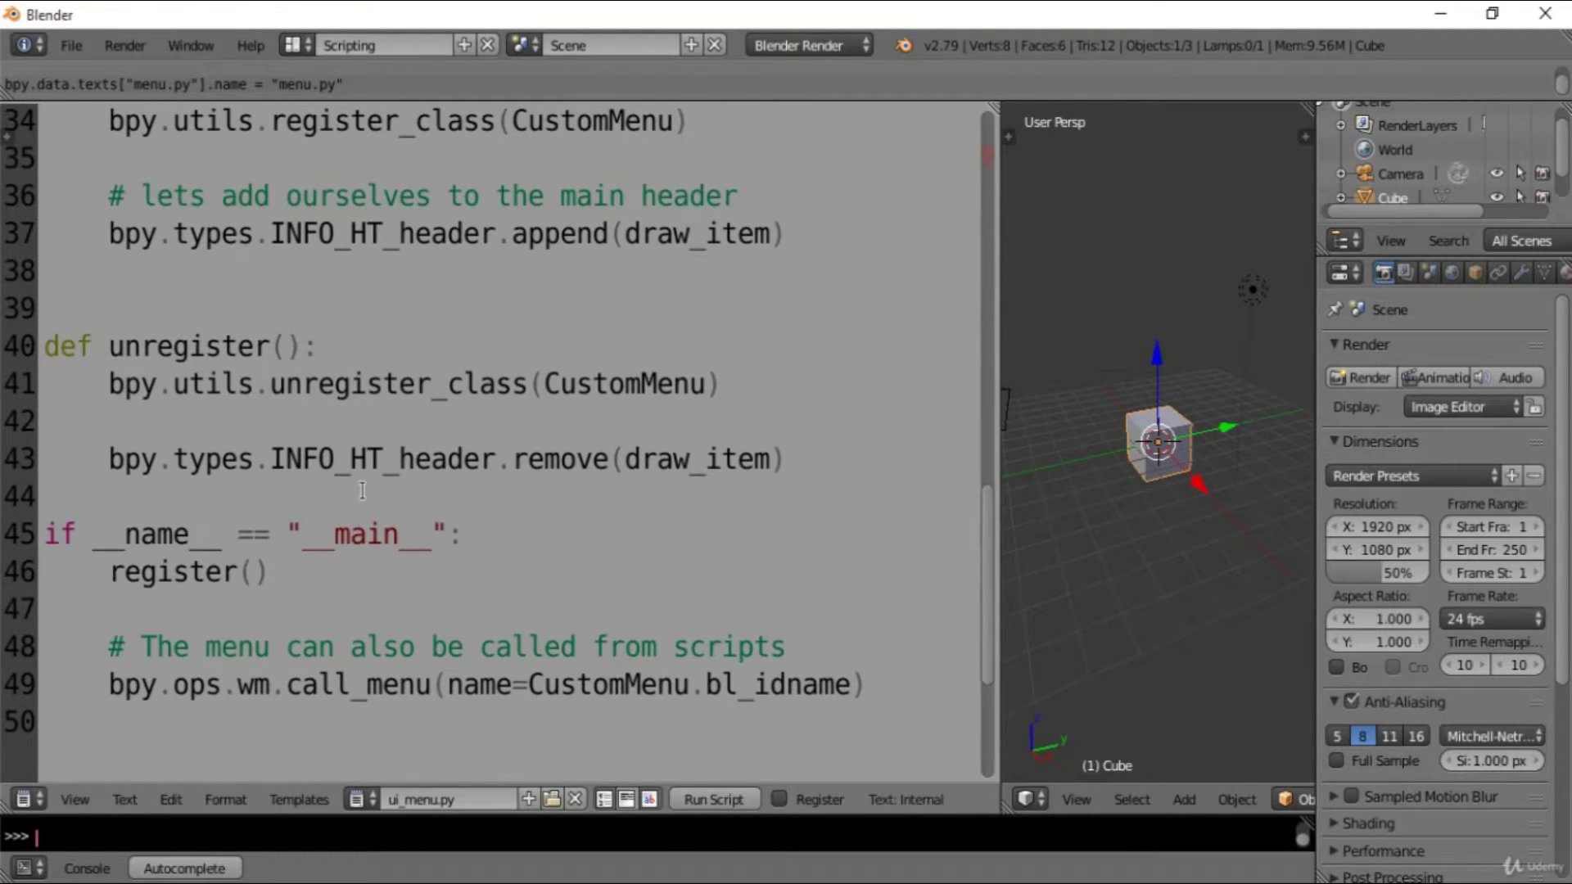
pyautogui.scroll(2, 182, 330)
pyautogui.moveTo(44, 309)
pyautogui.mouseDown()
pyautogui.moveTo(609, 684)
pyautogui.moveTo(792, 690)
pyautogui.mouseUp()
pyautogui.hotkey('ctrl', 'c')
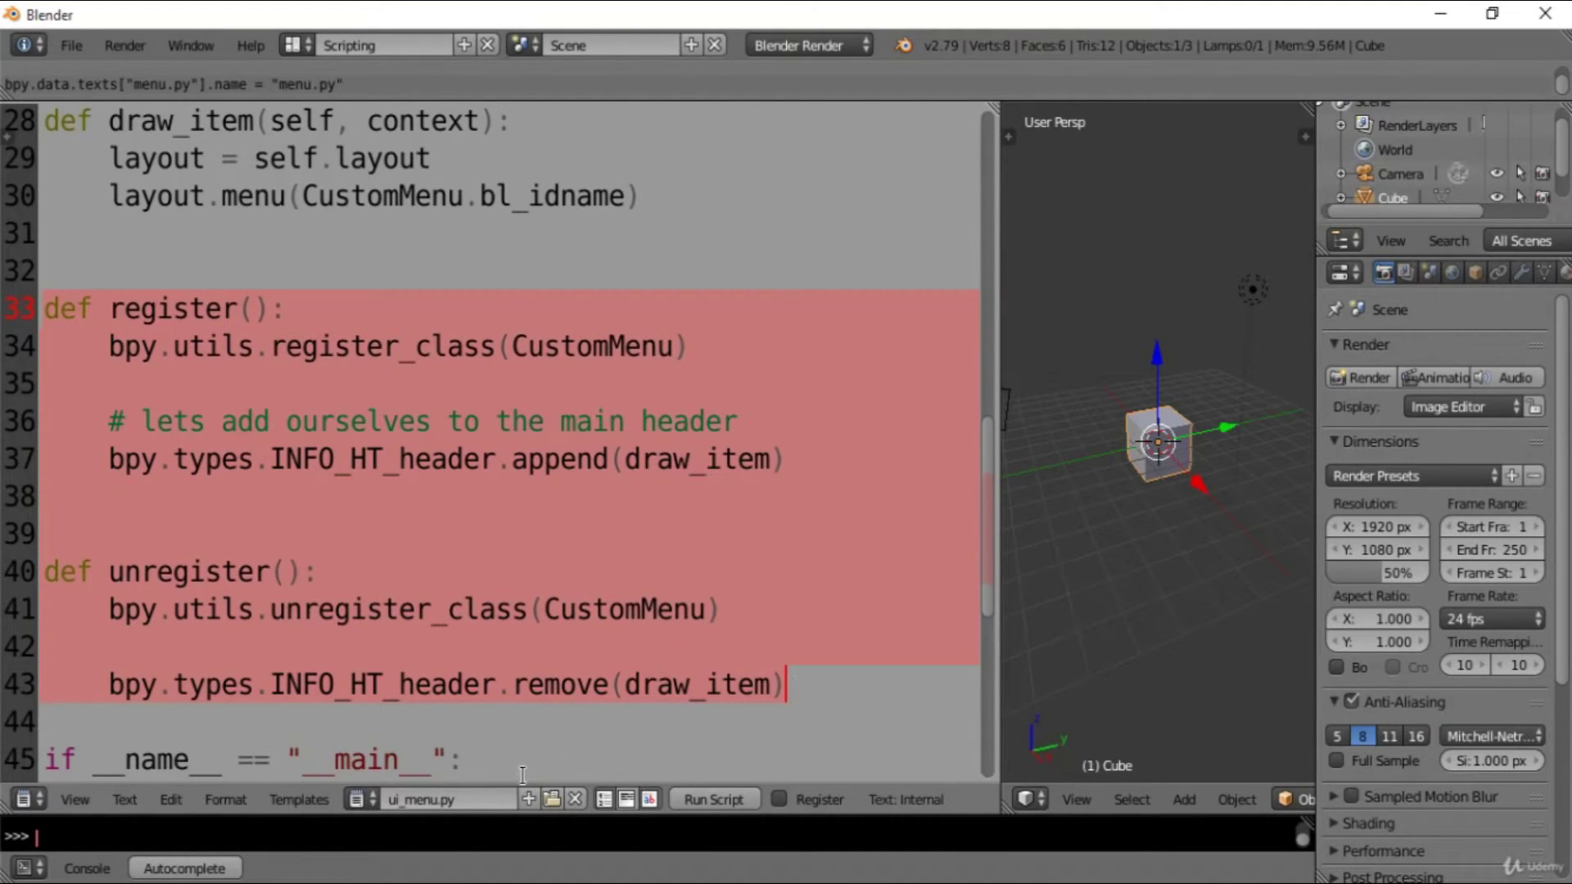
pyautogui.click(362, 800)
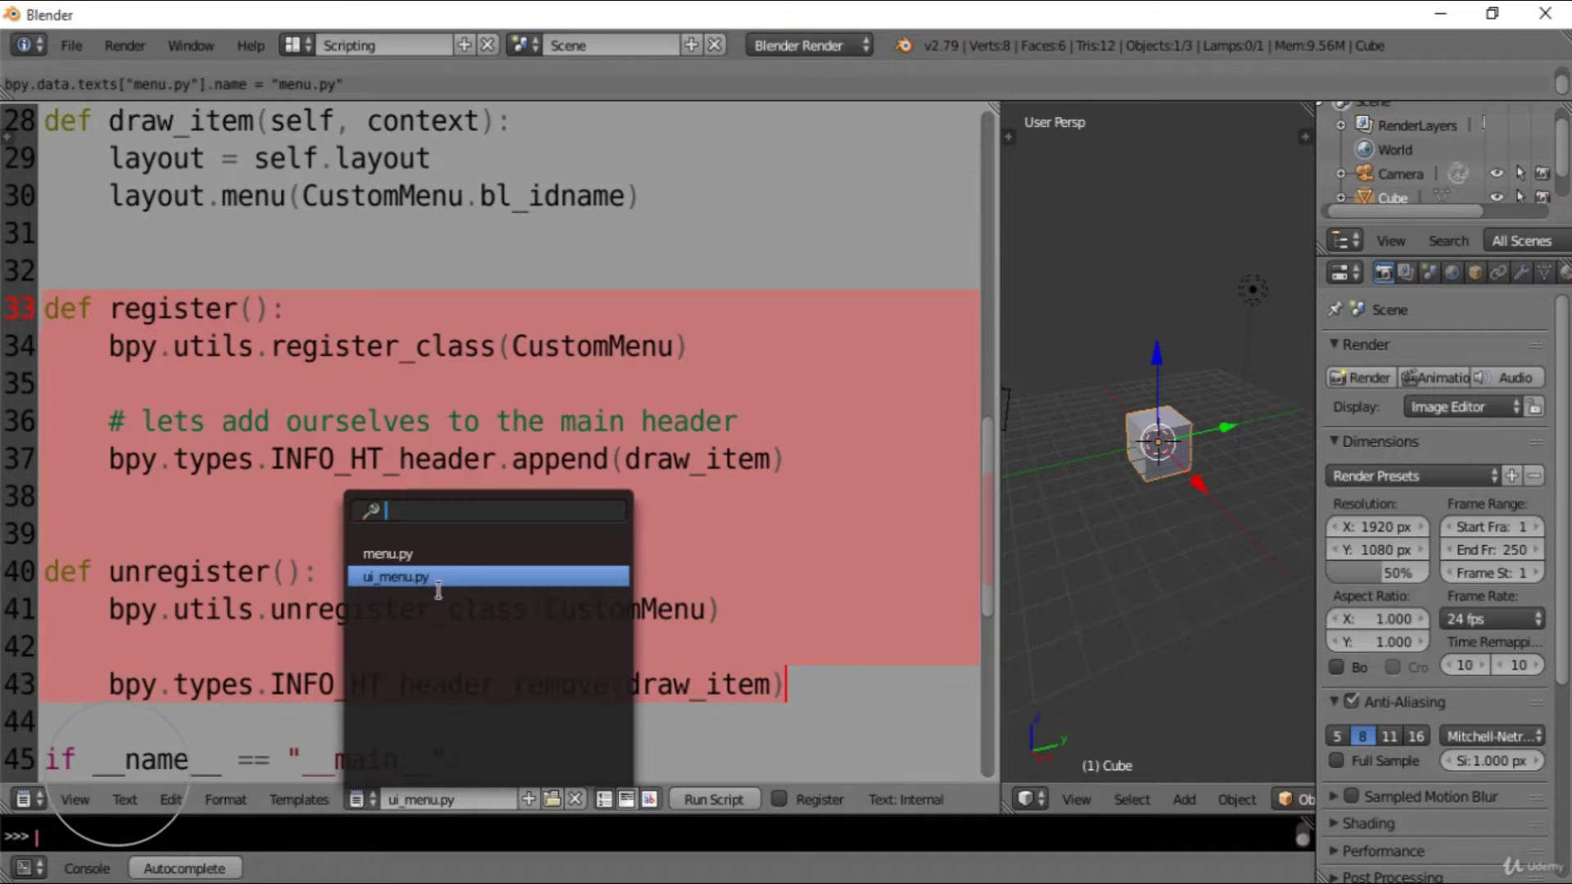
pyautogui.click(388, 555)
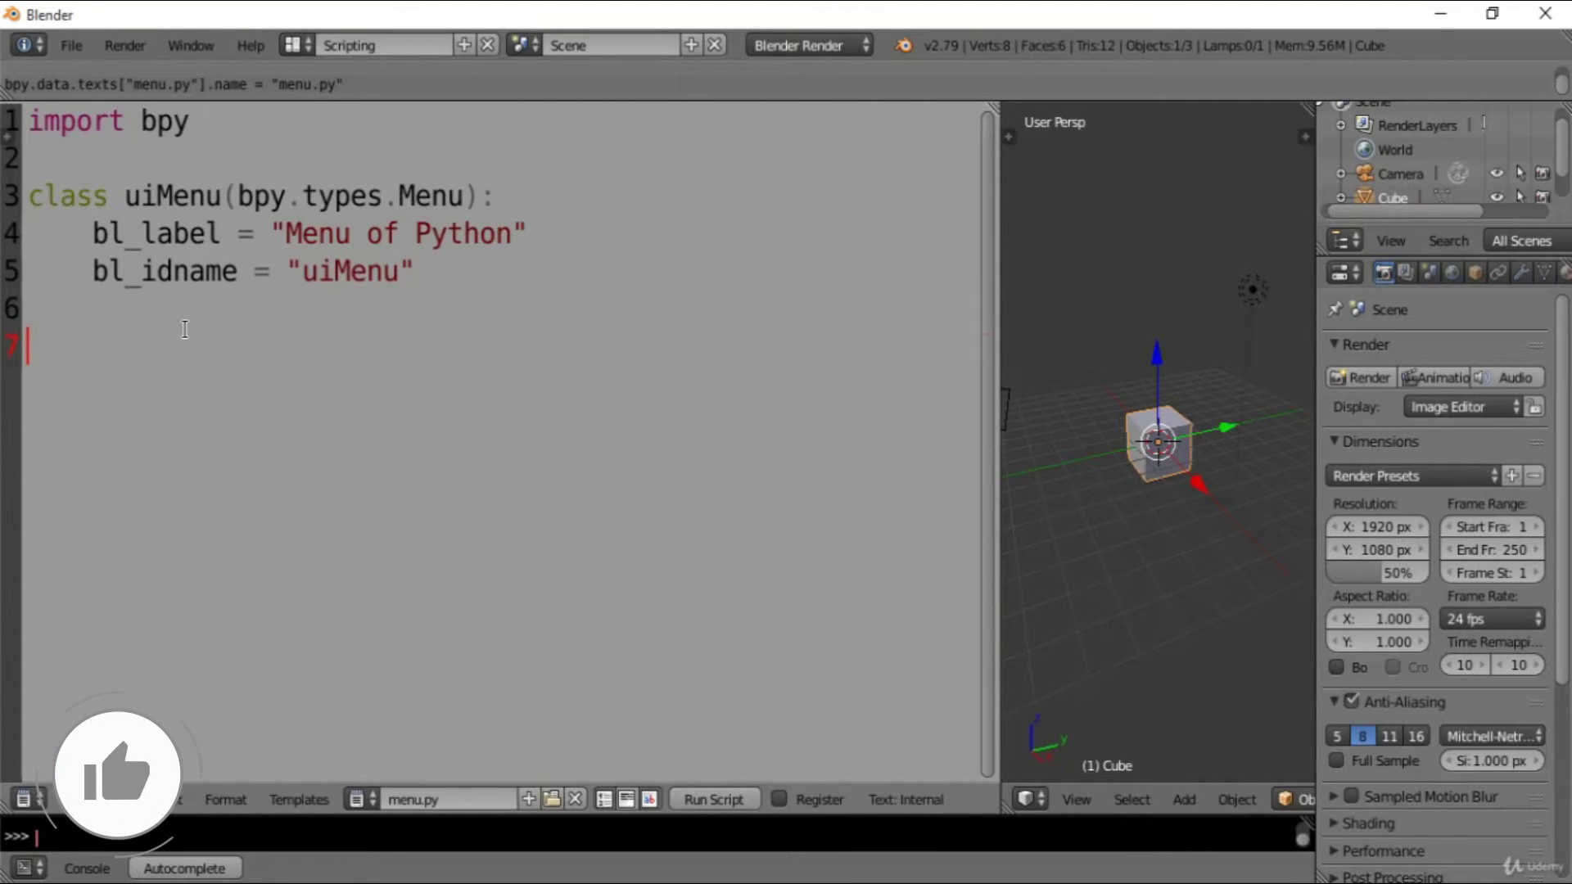
# - Paste the register functions and delete the INFO_HT_header append and remove lines
pyautogui.hotkey('ctrl', 'v')
pyautogui.click(101, 459)
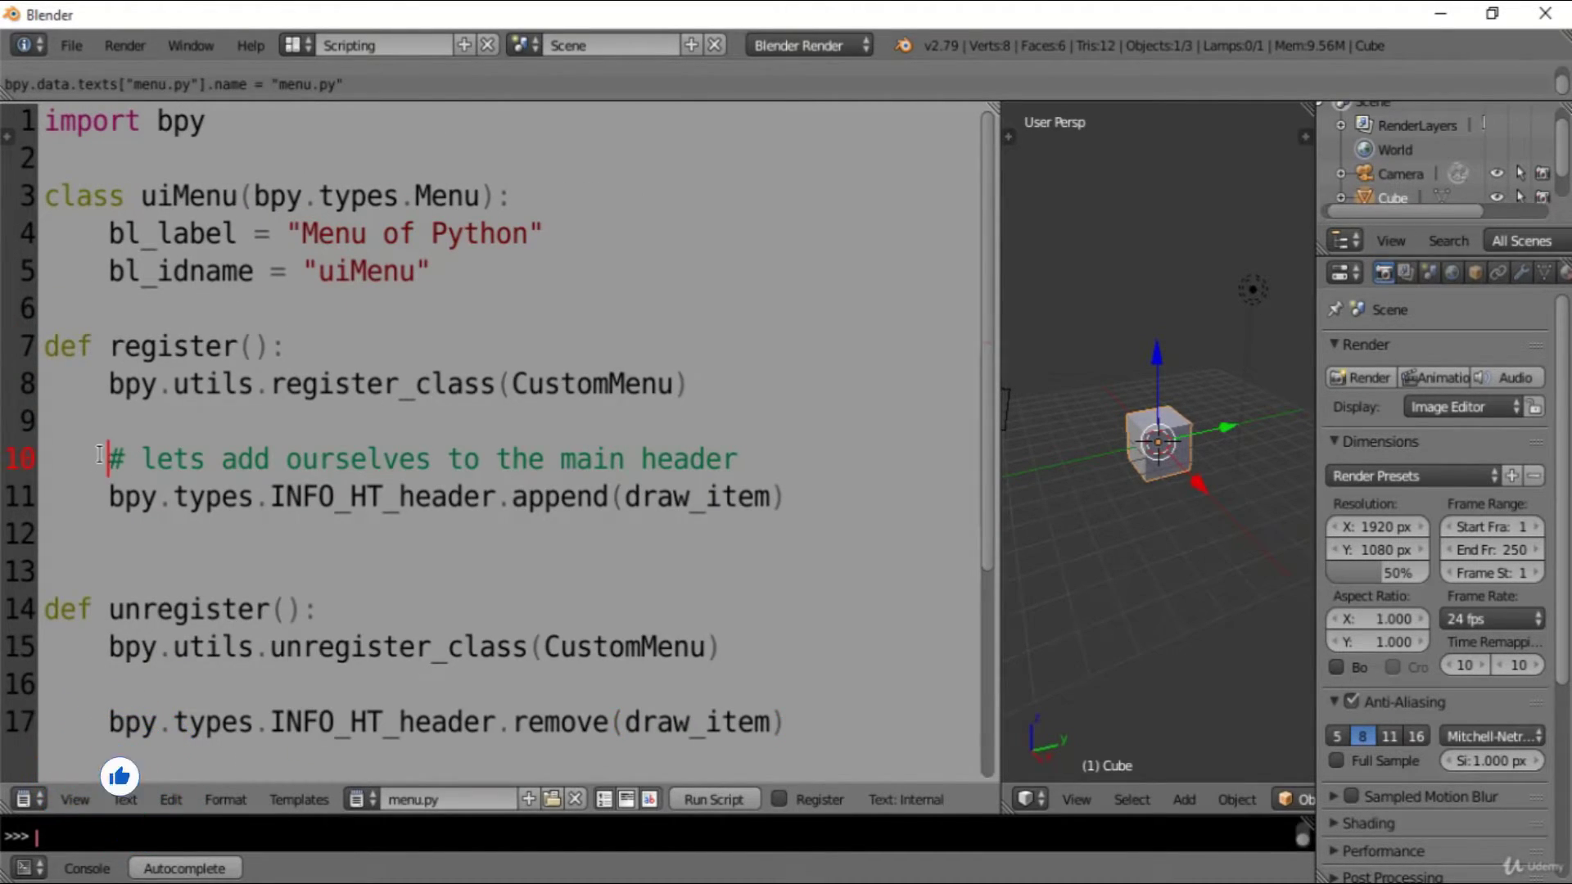
pyautogui.moveTo(100, 459); pyautogui.dragTo(818, 496)
pyautogui.press('BackSpace')
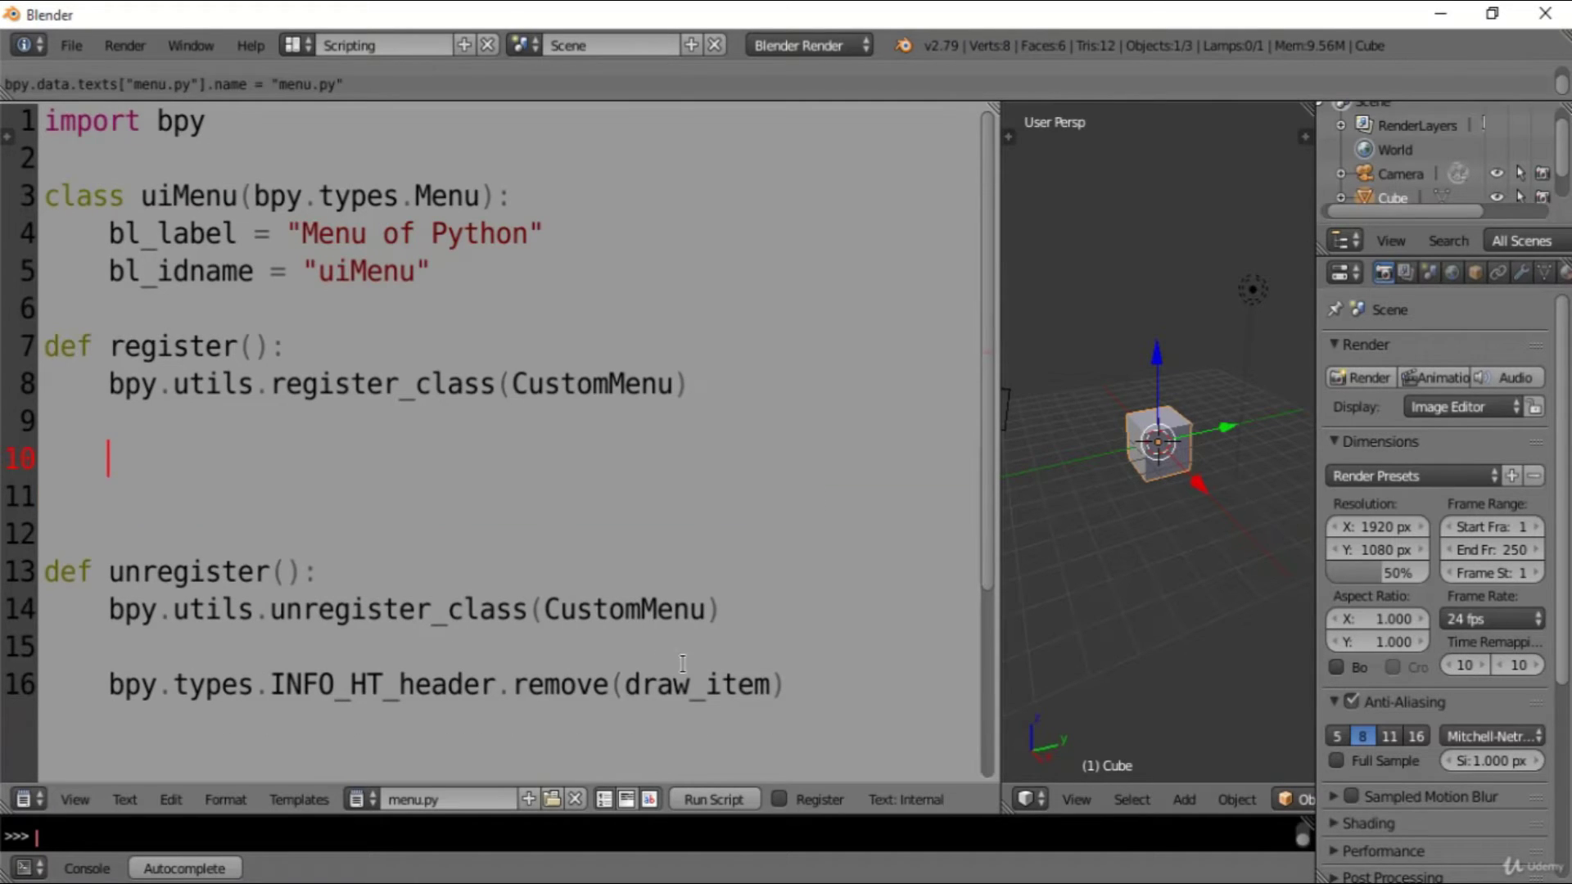
pyautogui.moveTo(784, 684); pyautogui.dragTo(77, 680)
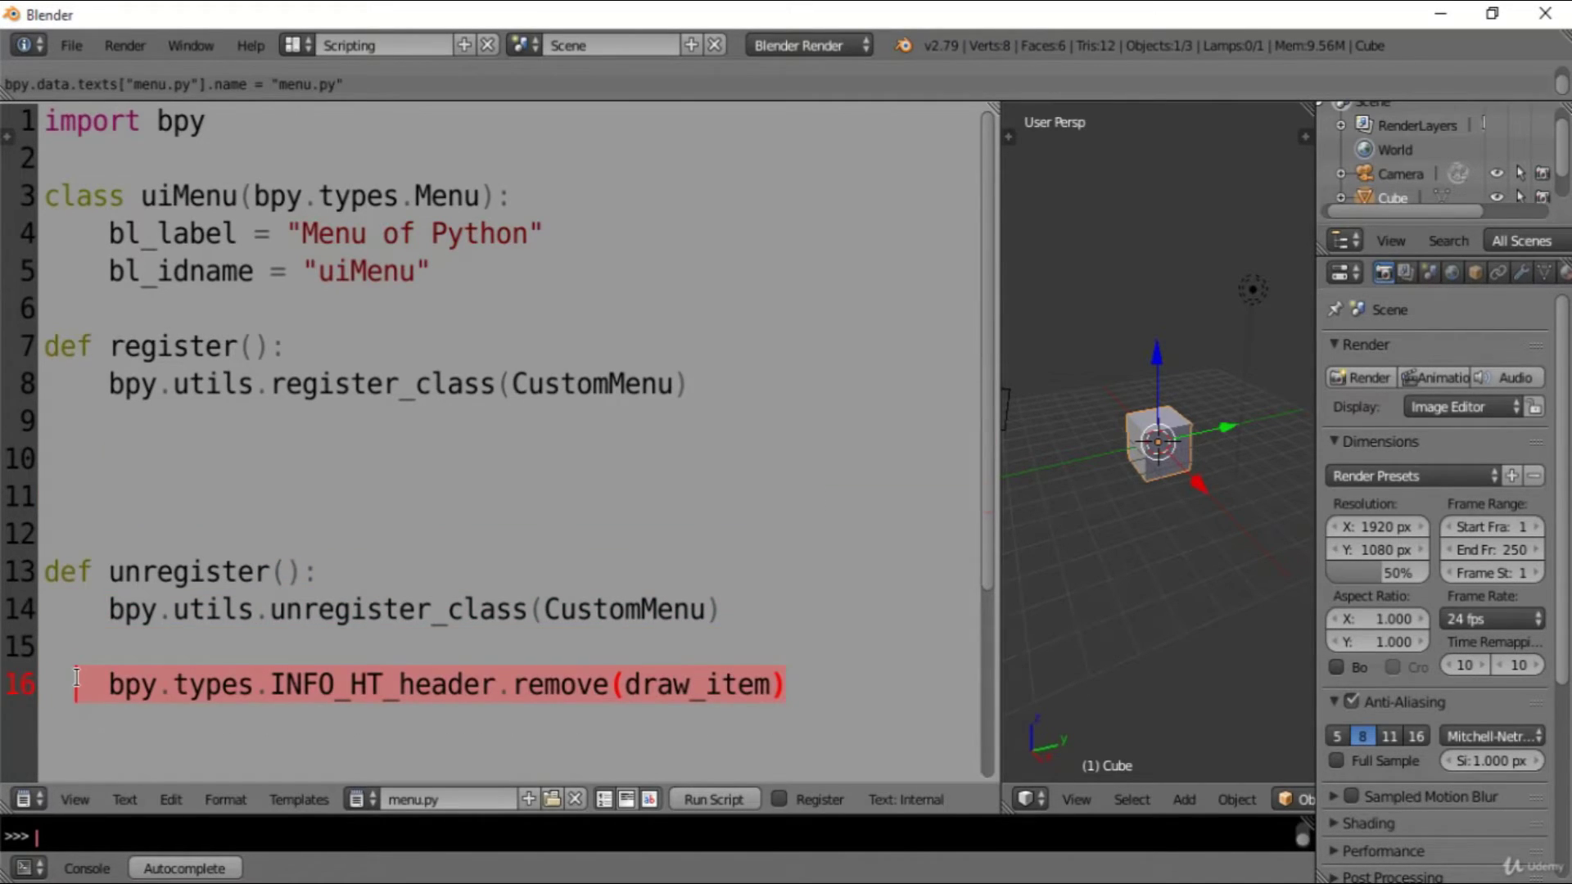
pyautogui.press('BackSpace')
# - Replace CustomMenu with uiMenu in both the register and unregister calls
pyautogui.doubleClick(566, 385)
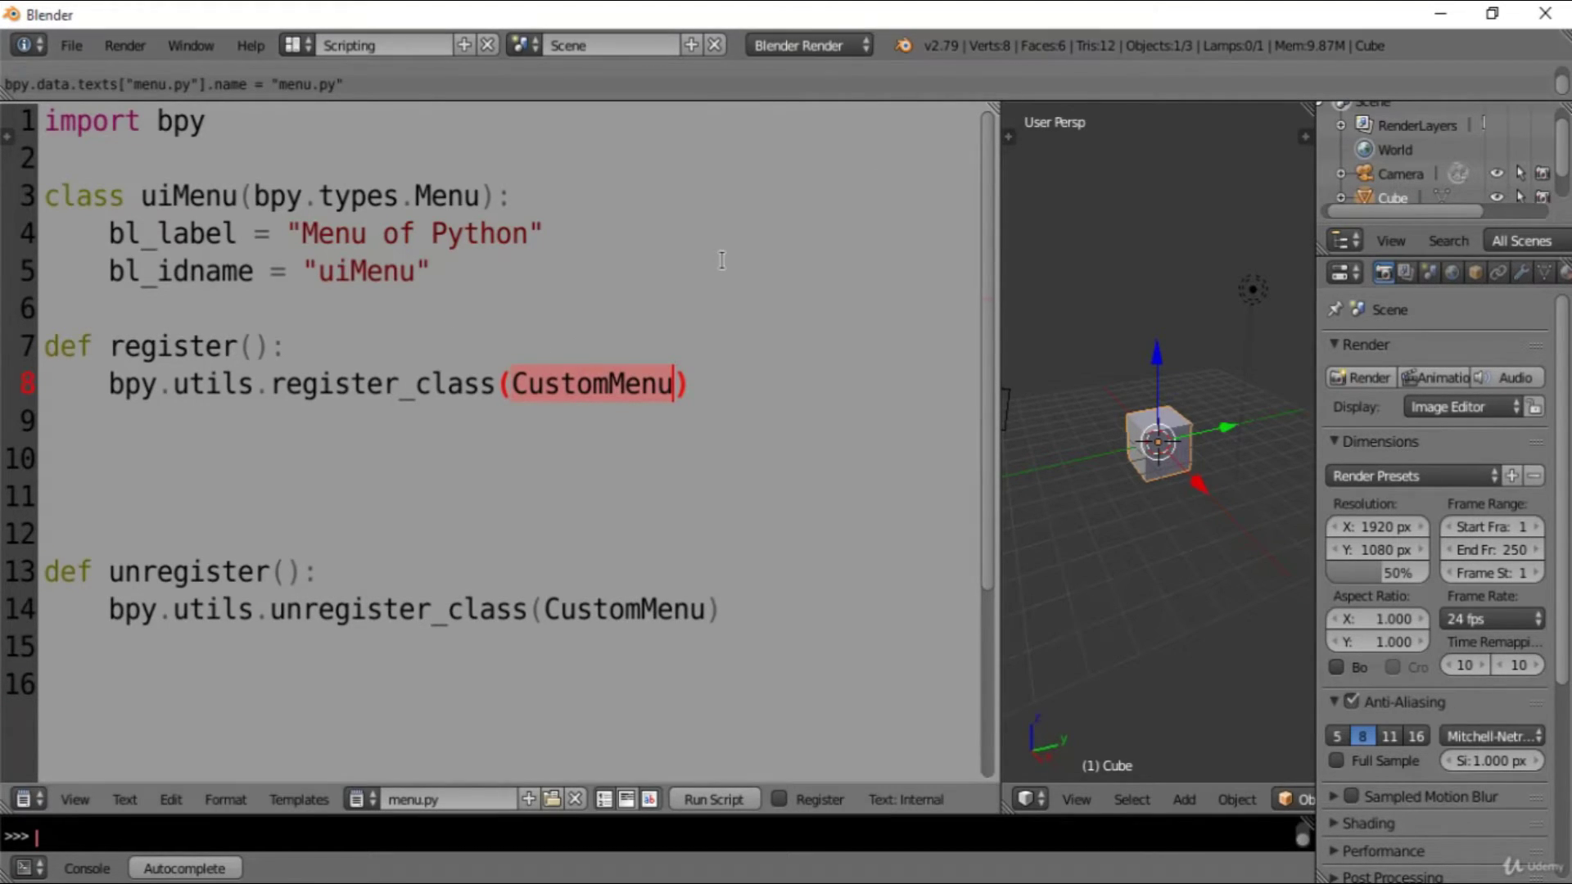
pyautogui.press('BackSpace')
pyautogui.write('uiMen')
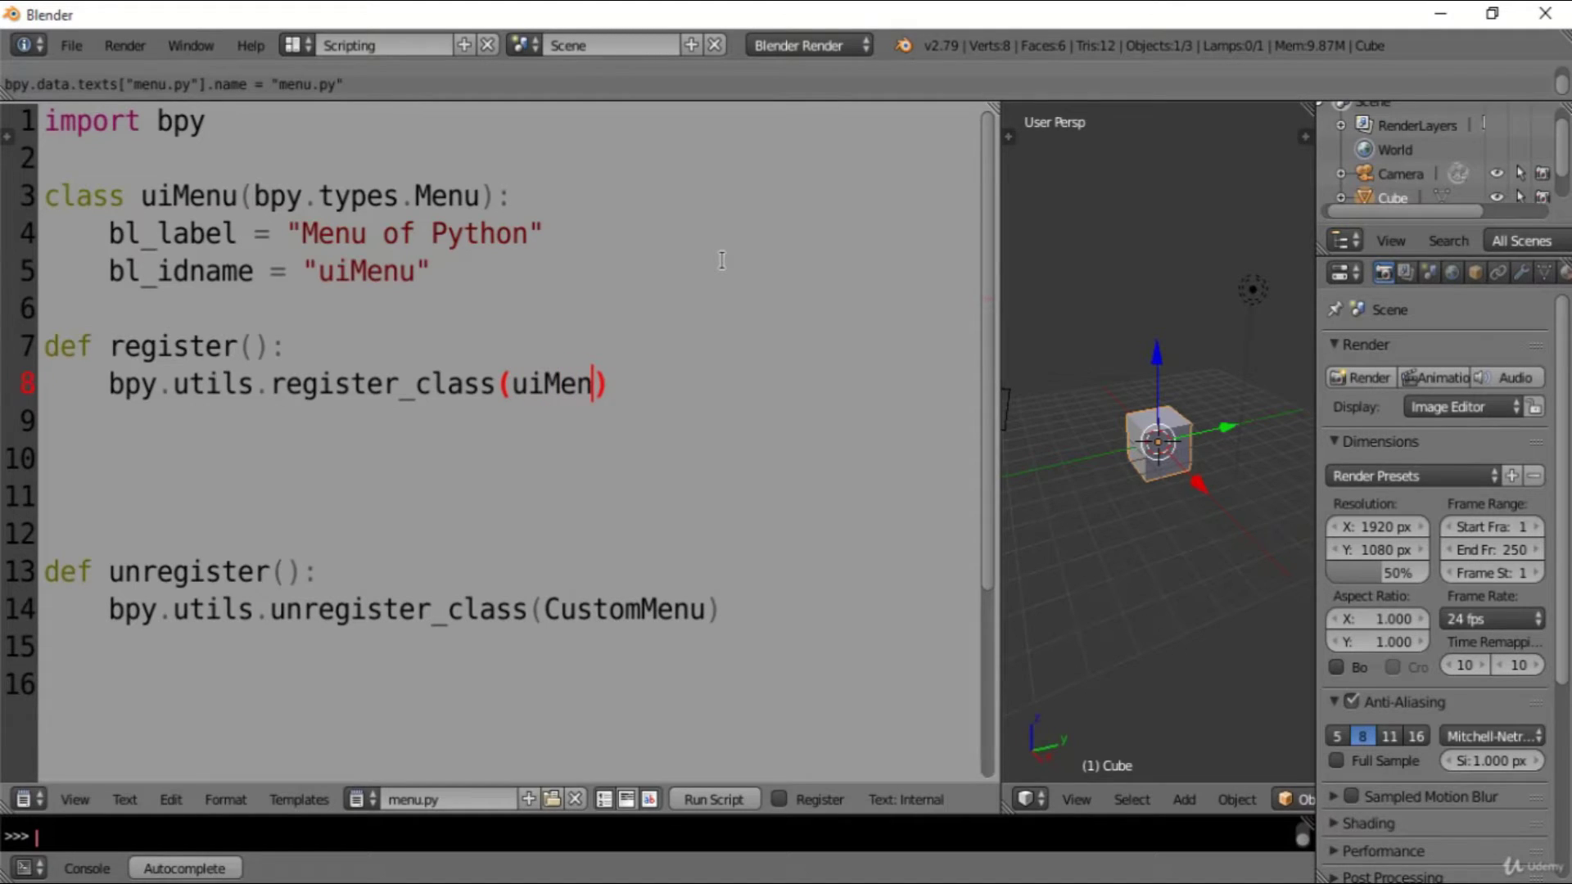
pyautogui.write('u')
pyautogui.doubleClick(573, 387)
pyautogui.hotkey('ctrl', 'c')
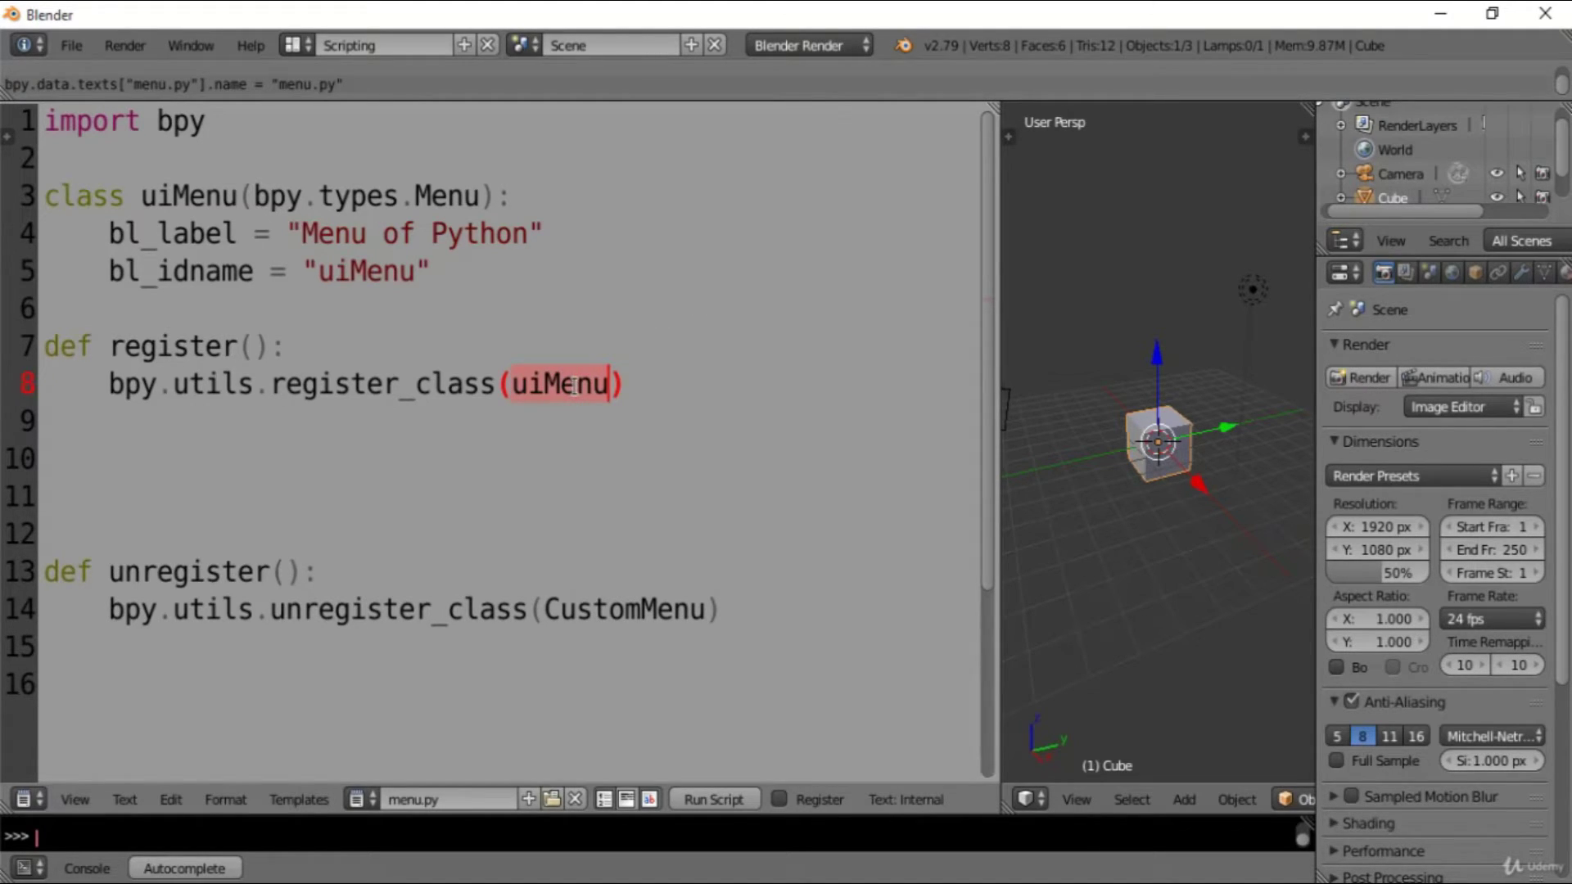
pyautogui.doubleClick(624, 609)
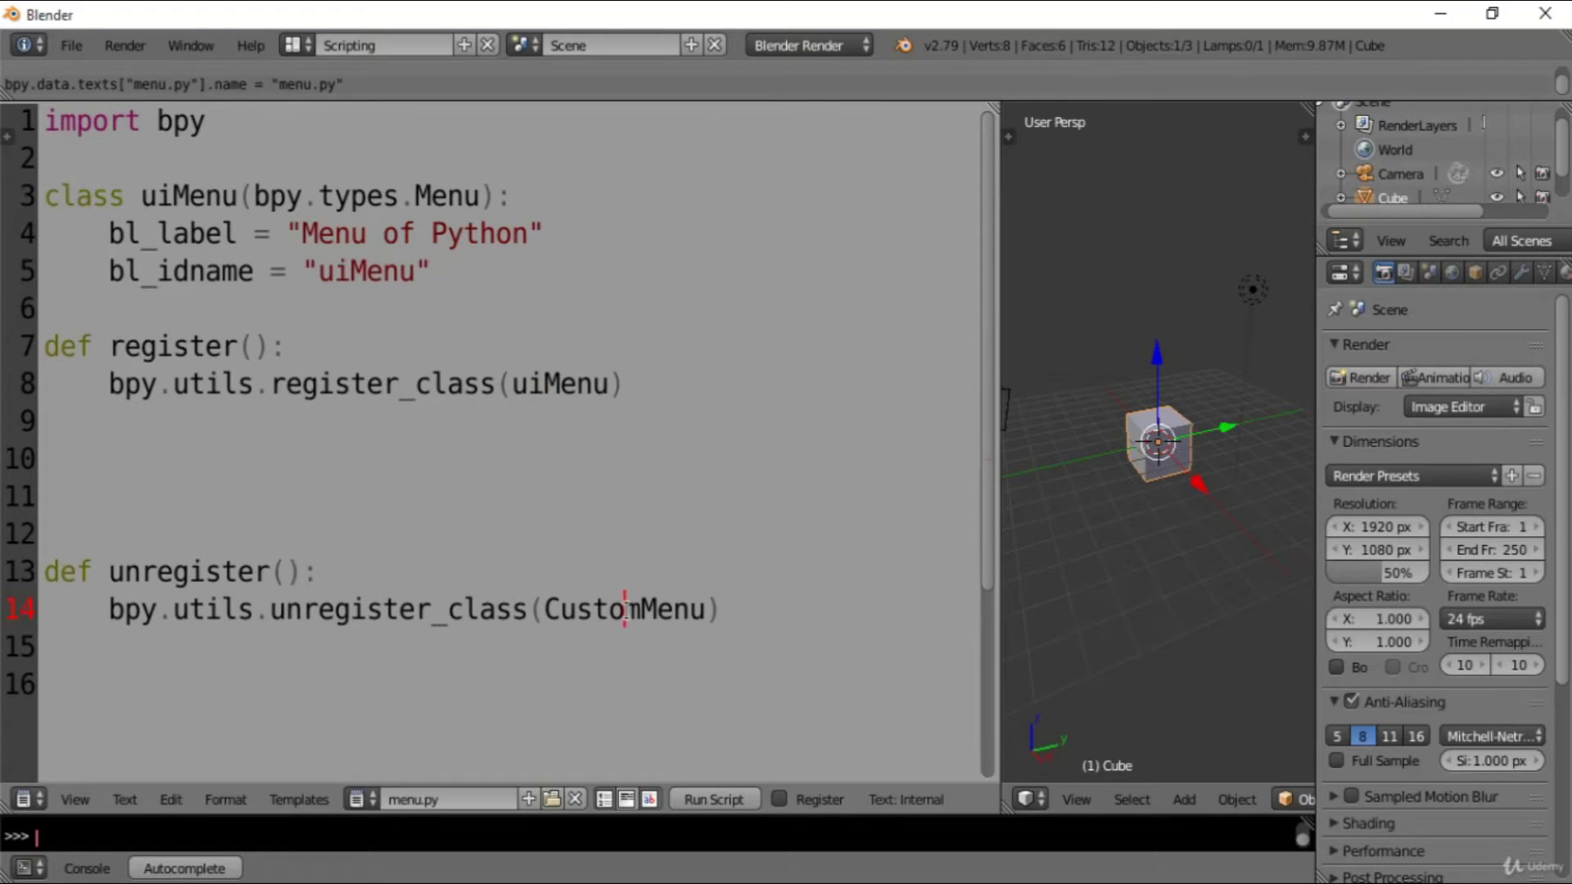
pyautogui.hotkey('ctrl', 'v')
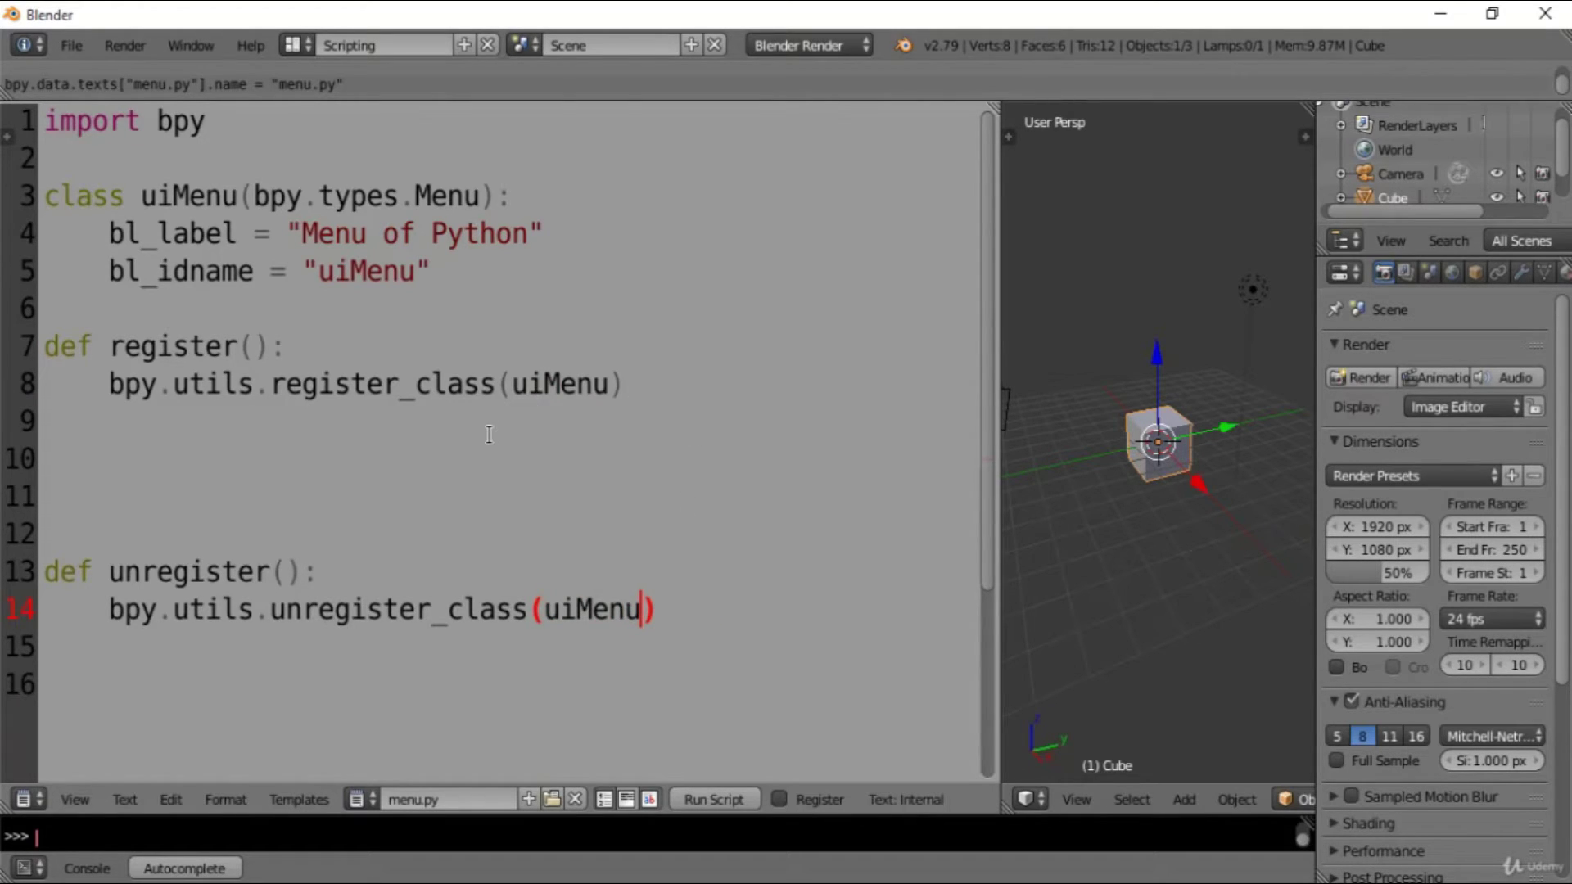
pyautogui.click(488, 434)
# - Copy the main-guard lines from the ui_menu.py template
pyautogui.click(368, 801)
pyautogui.click(408, 580)
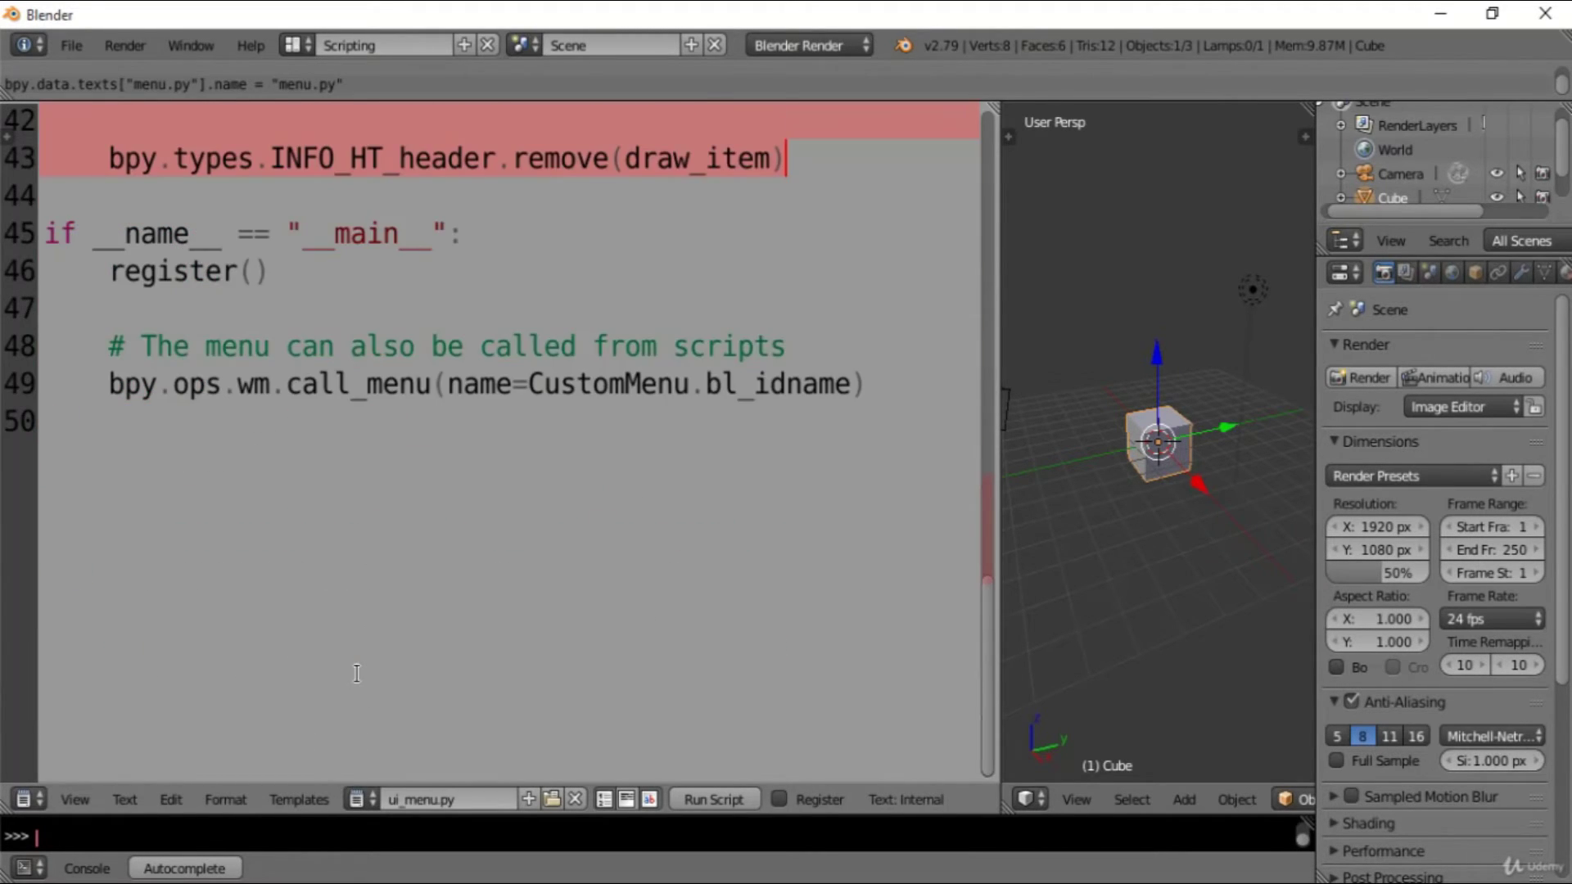
pyautogui.scroll(2, 264, 369)
pyautogui.moveTo(271, 496); pyautogui.dragTo(37, 457)
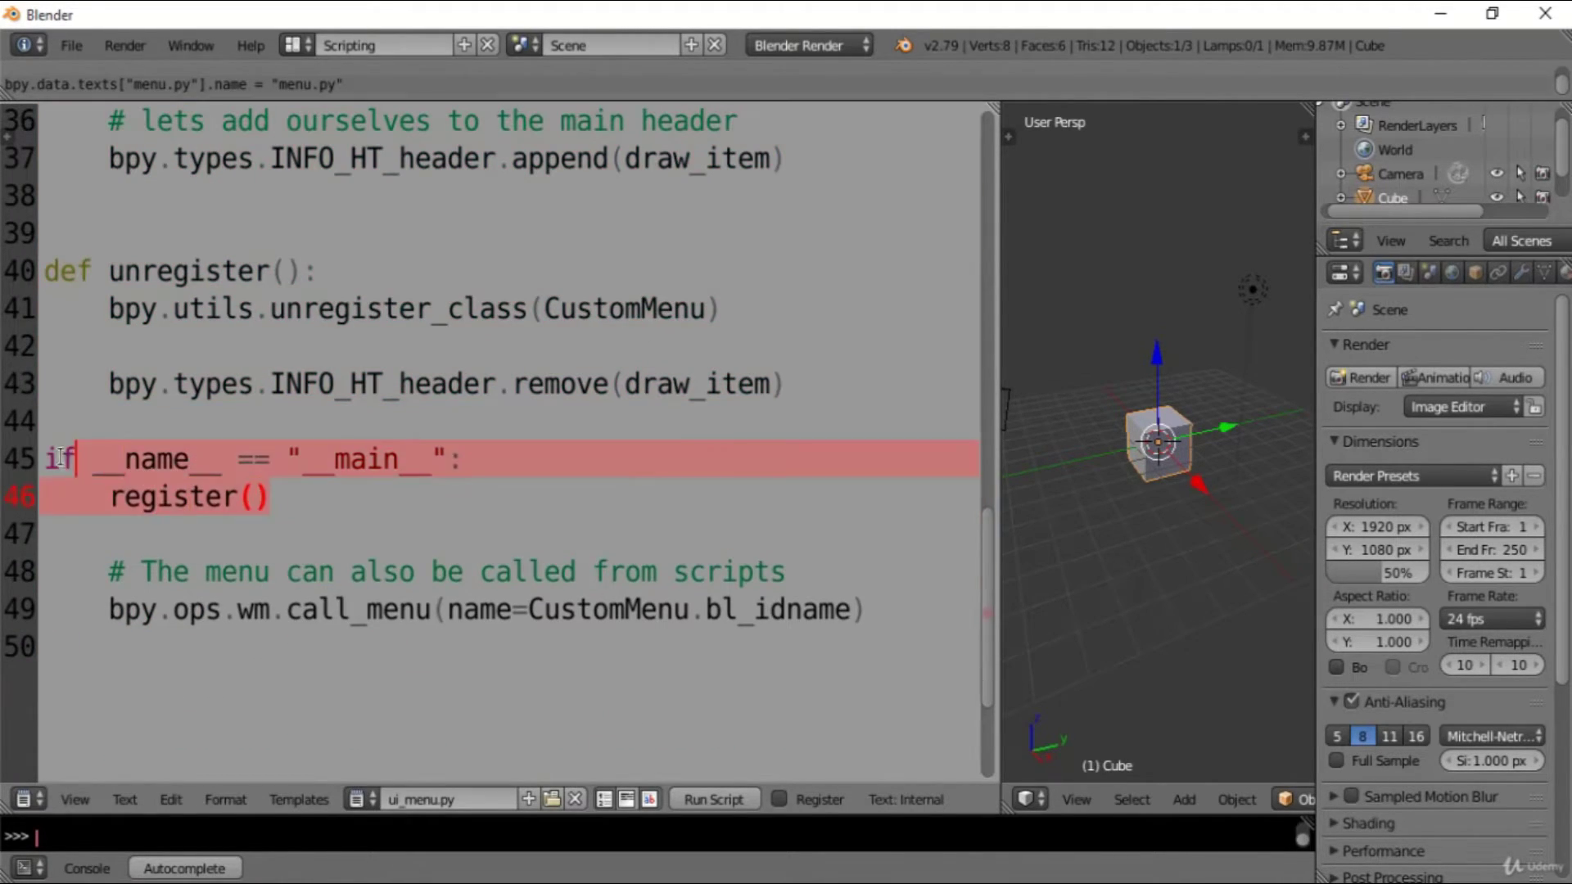
pyautogui.rightClick(123, 455)
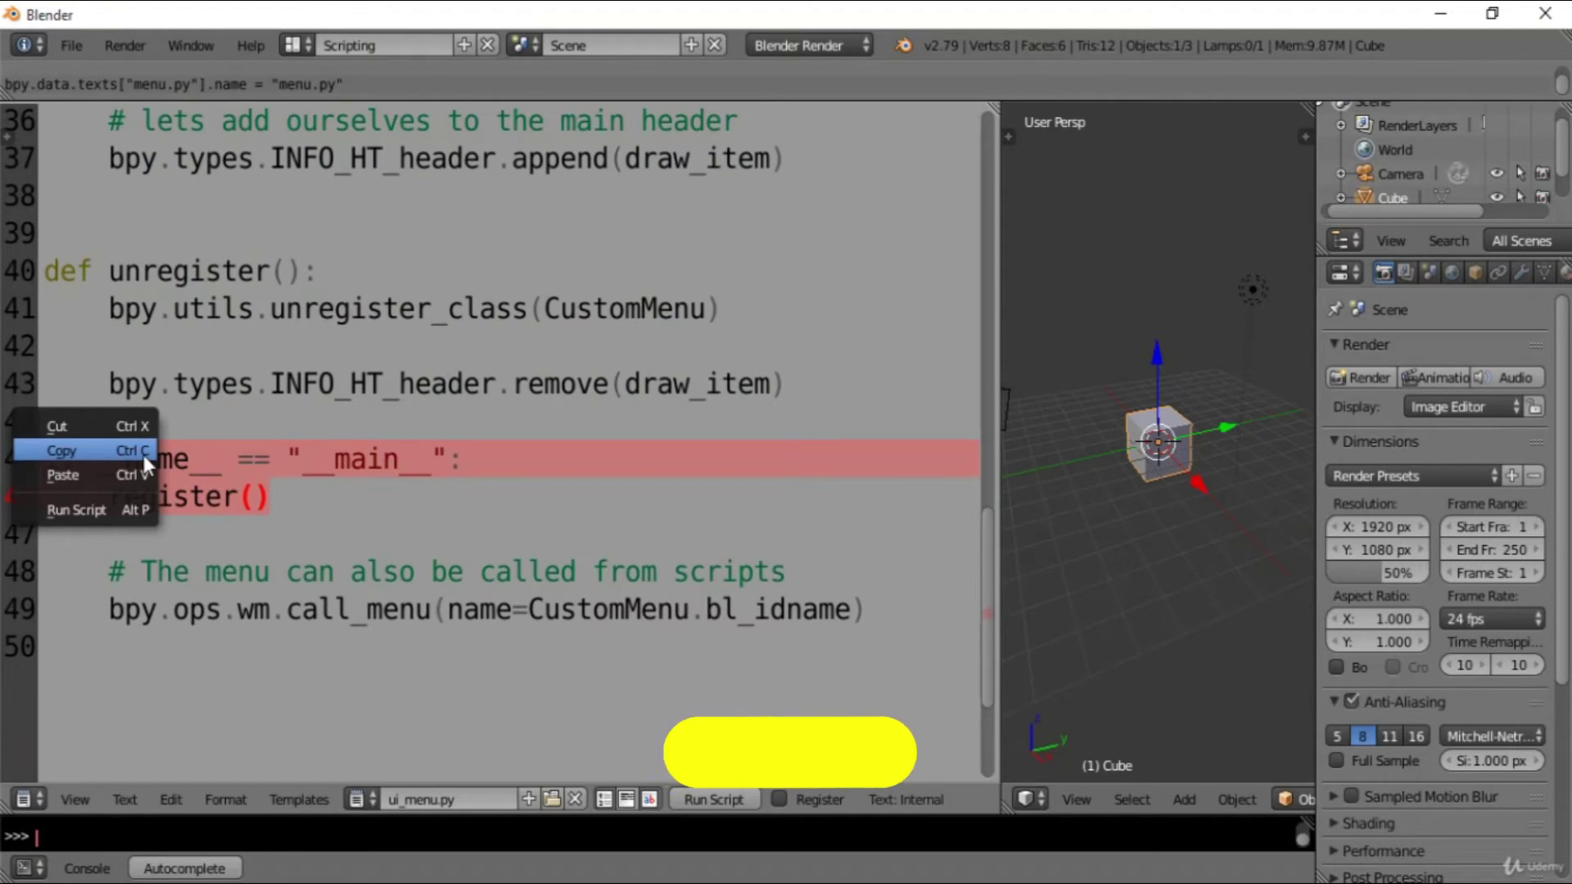
pyautogui.click(144, 454)
# - Paste the main guard at the end of menu.py and remove surplus blank lines
pyautogui.click(358, 799)
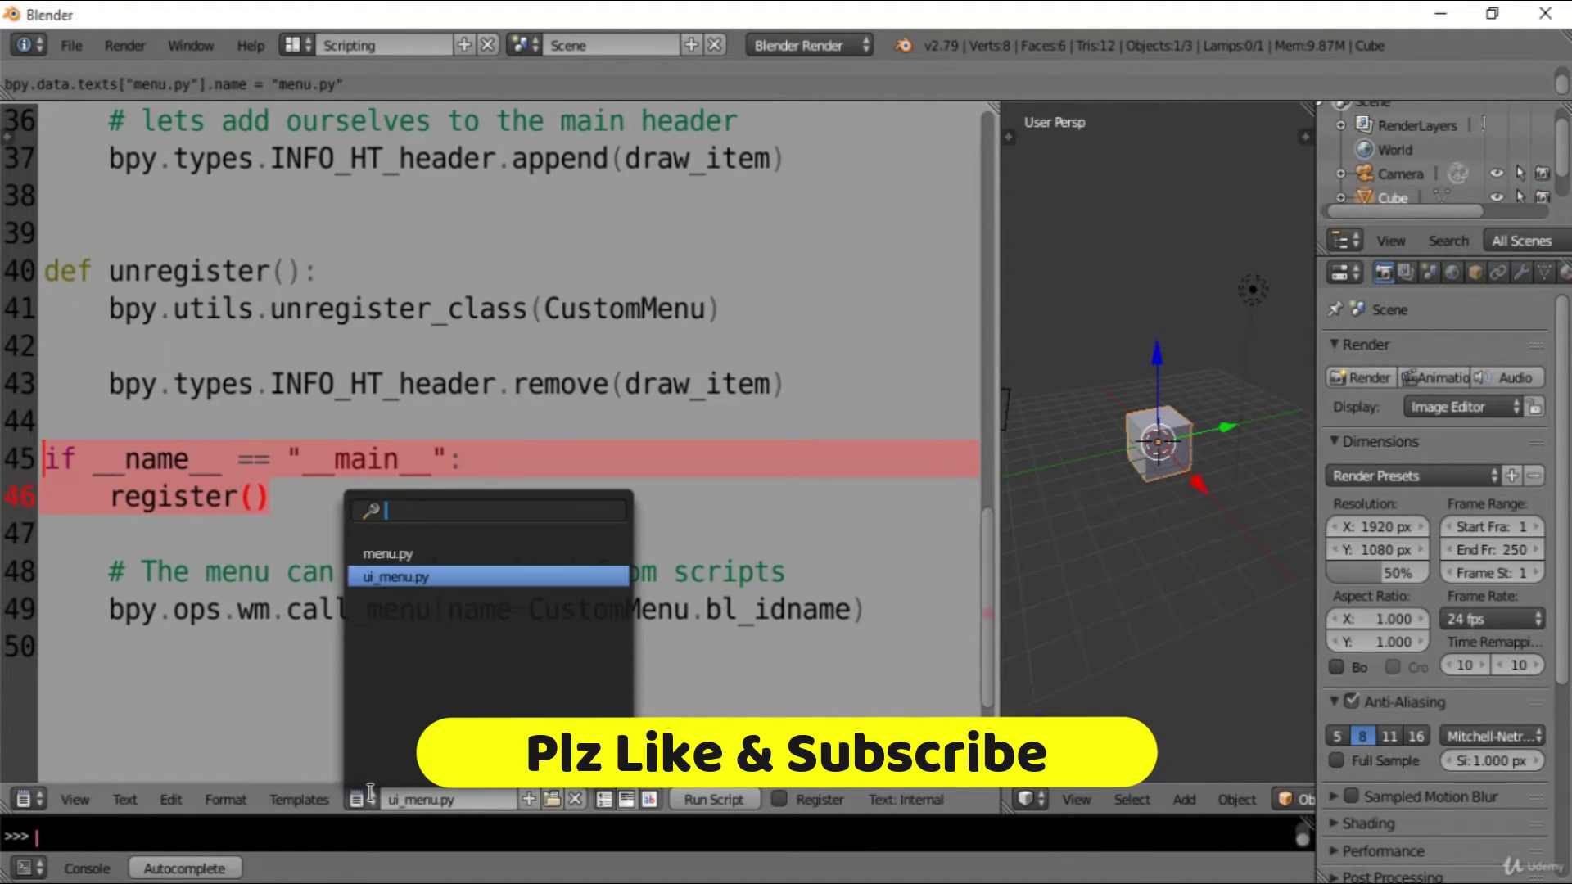
pyautogui.click(388, 554)
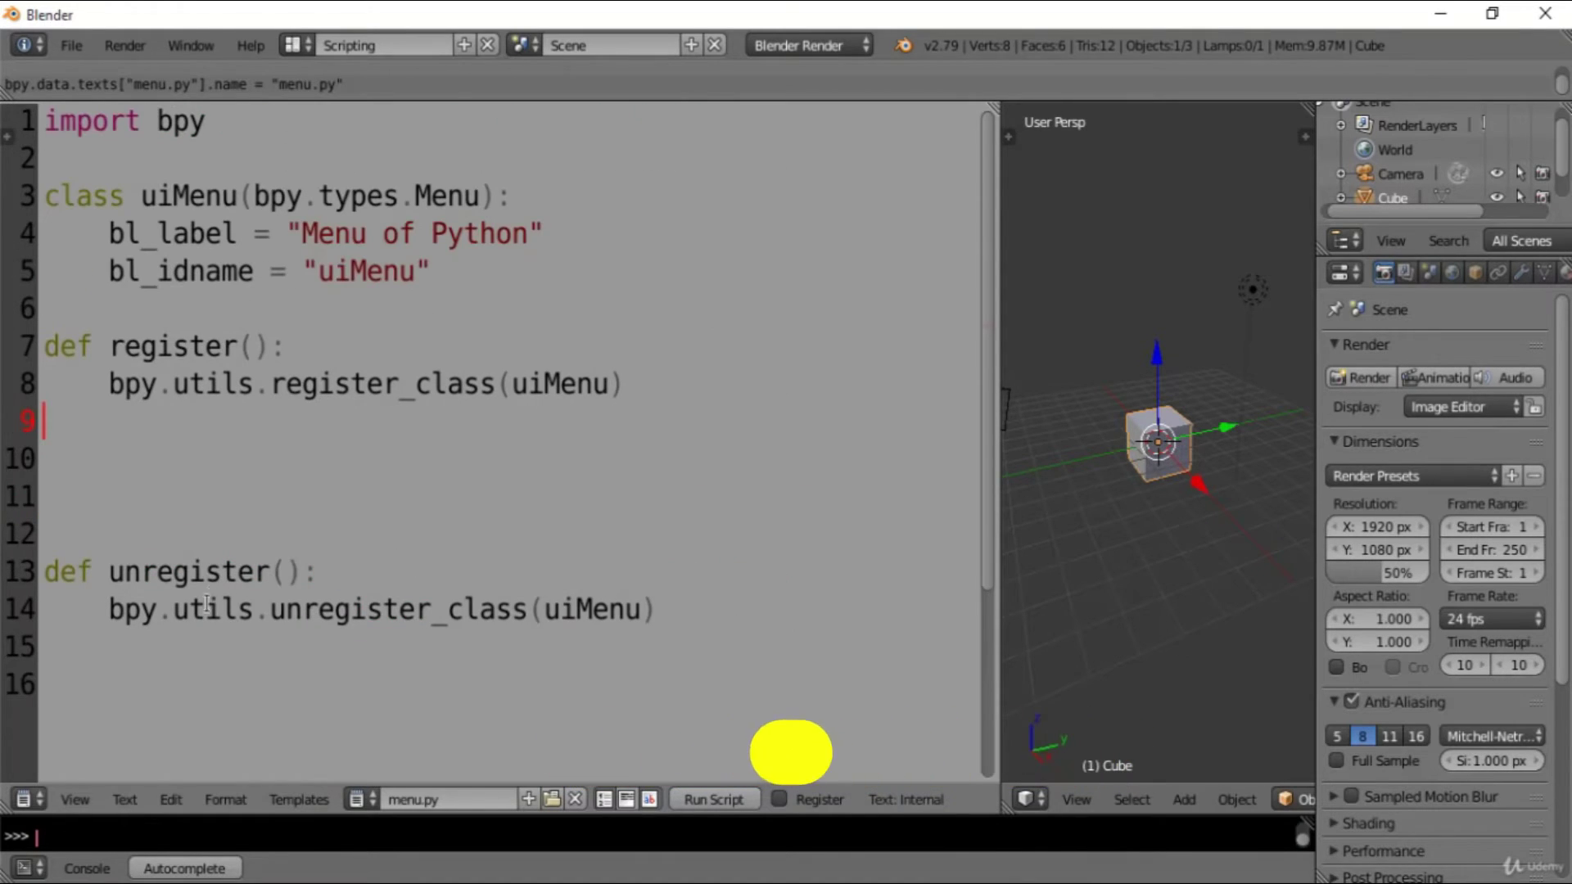
pyautogui.press('Return')
pyautogui.hotkey('ctrl', 'v')
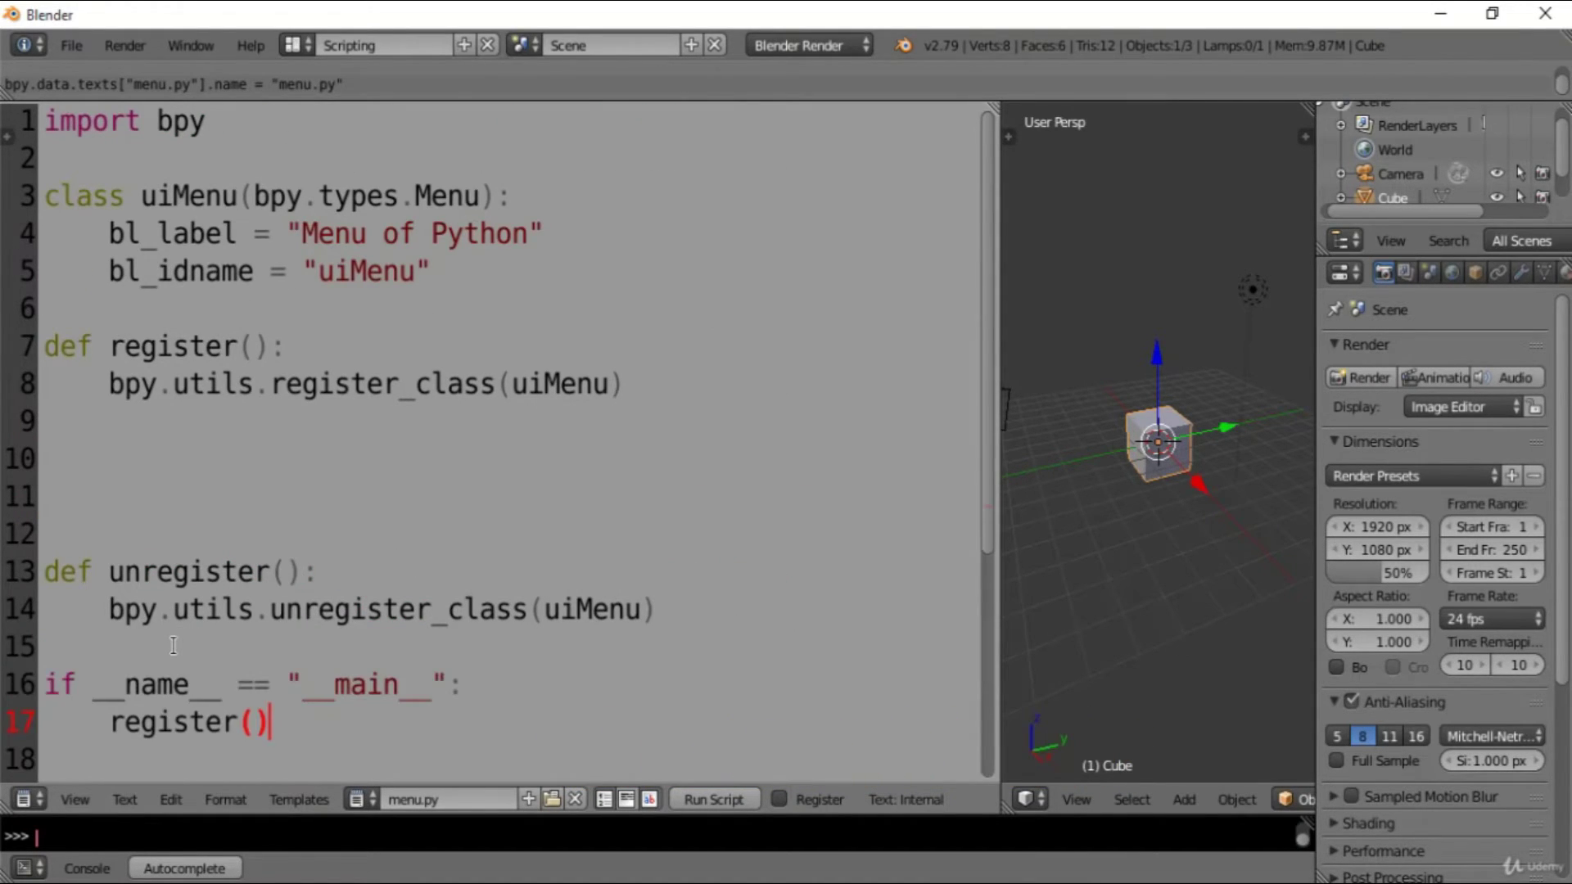
pyautogui.scroll(-1, 174, 646)
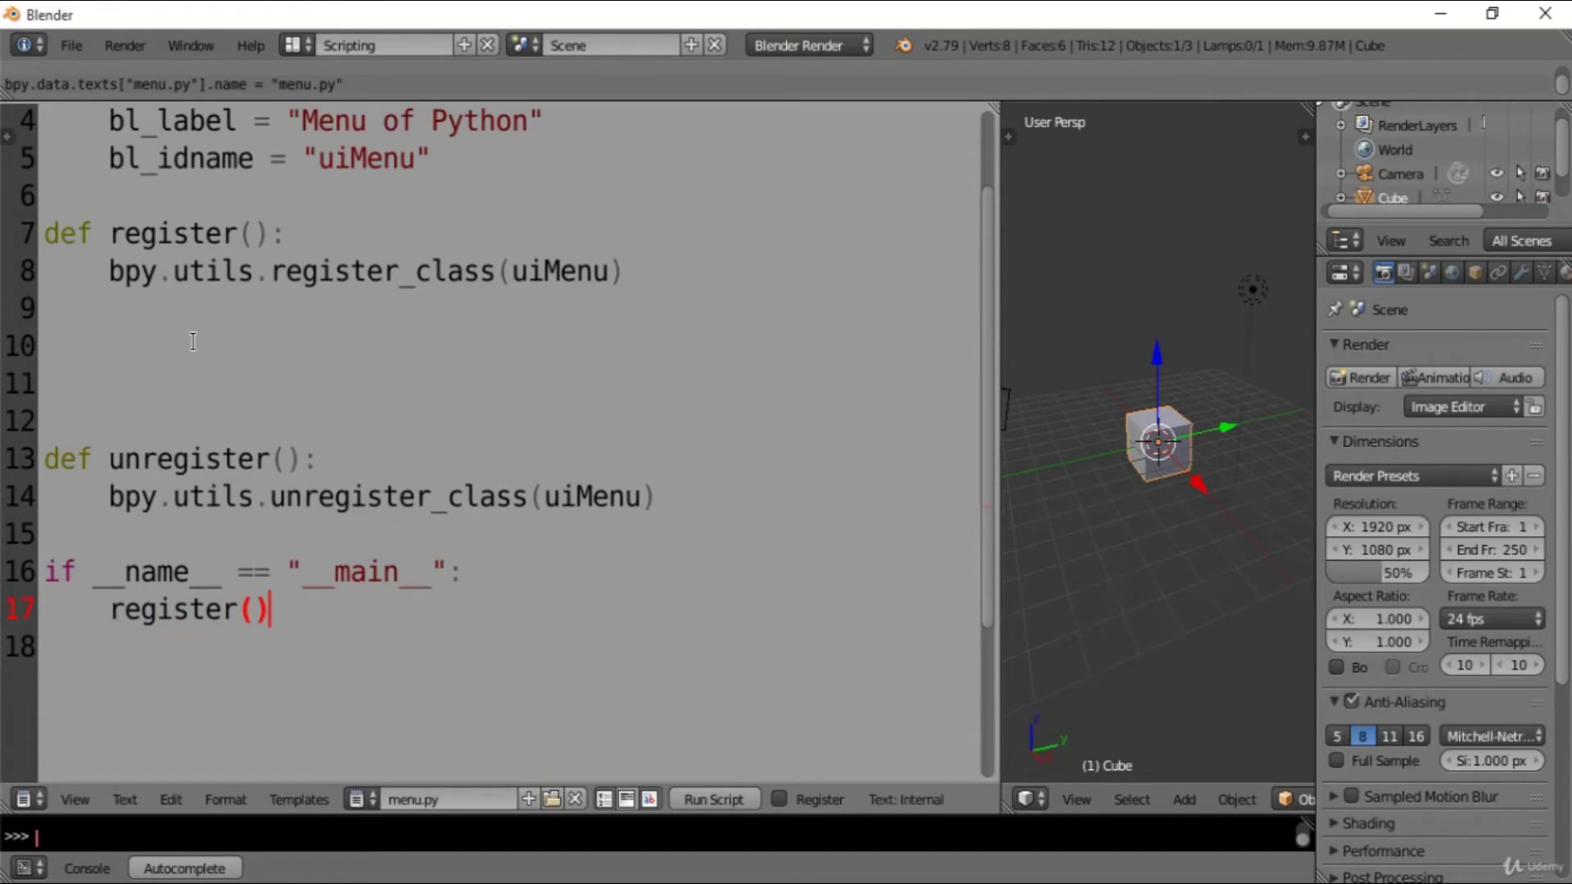
pyautogui.click(138, 385)
pyautogui.press('BackSpace')
pyautogui.press('BackSpace')
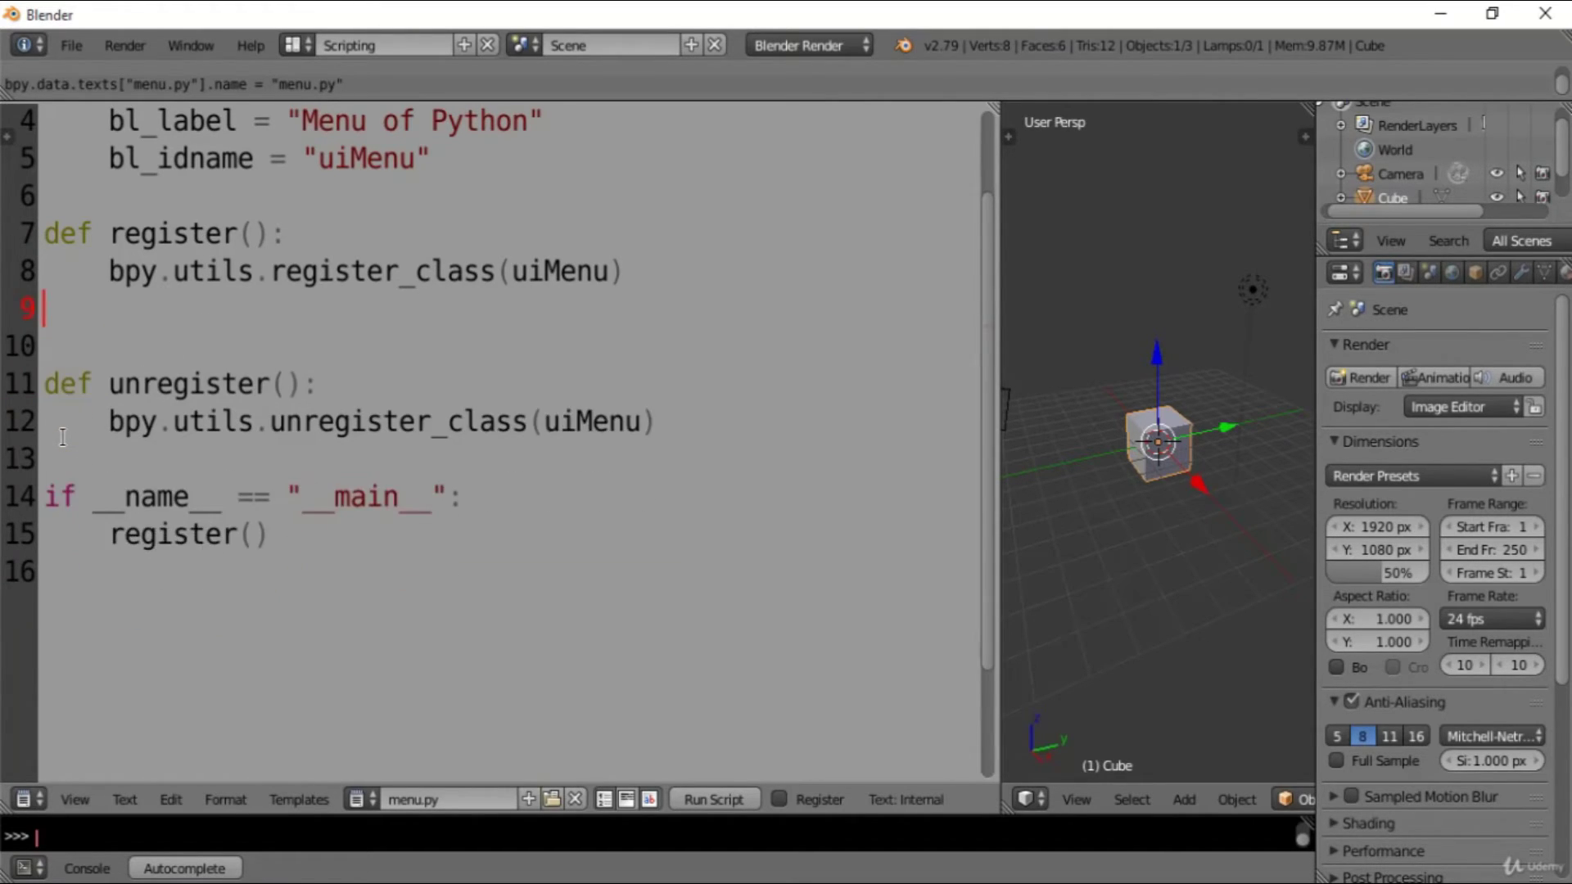
pyautogui.press('BackSpace')
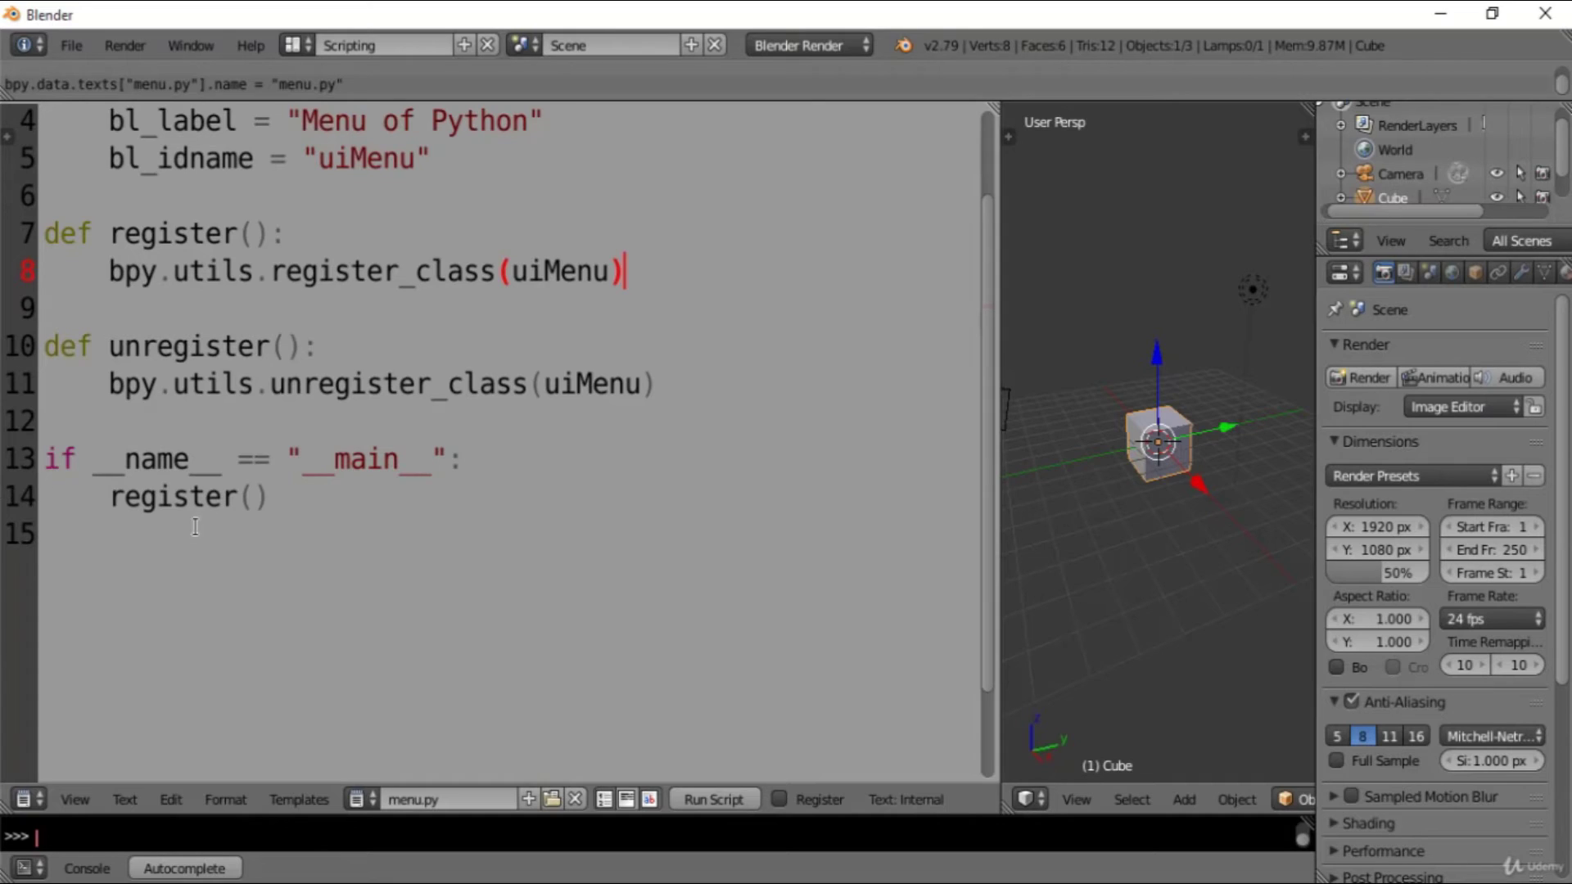
pyautogui.click(565, 428)
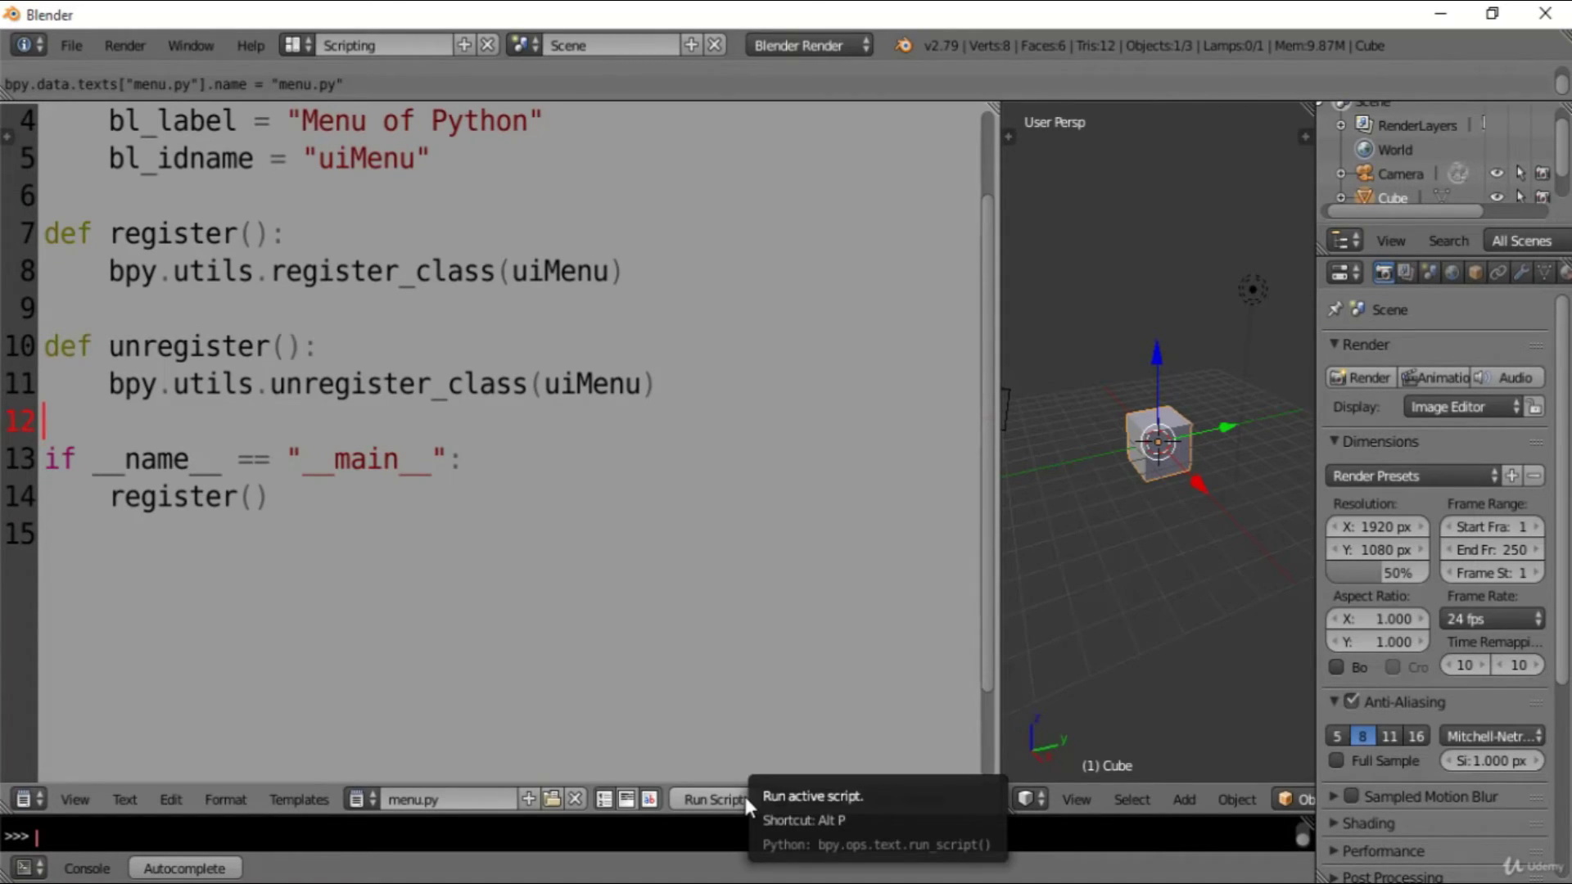
# - Run menu.py with Alt+P; it fails registering uiMenu on line 8
pyautogui.click(697, 638)
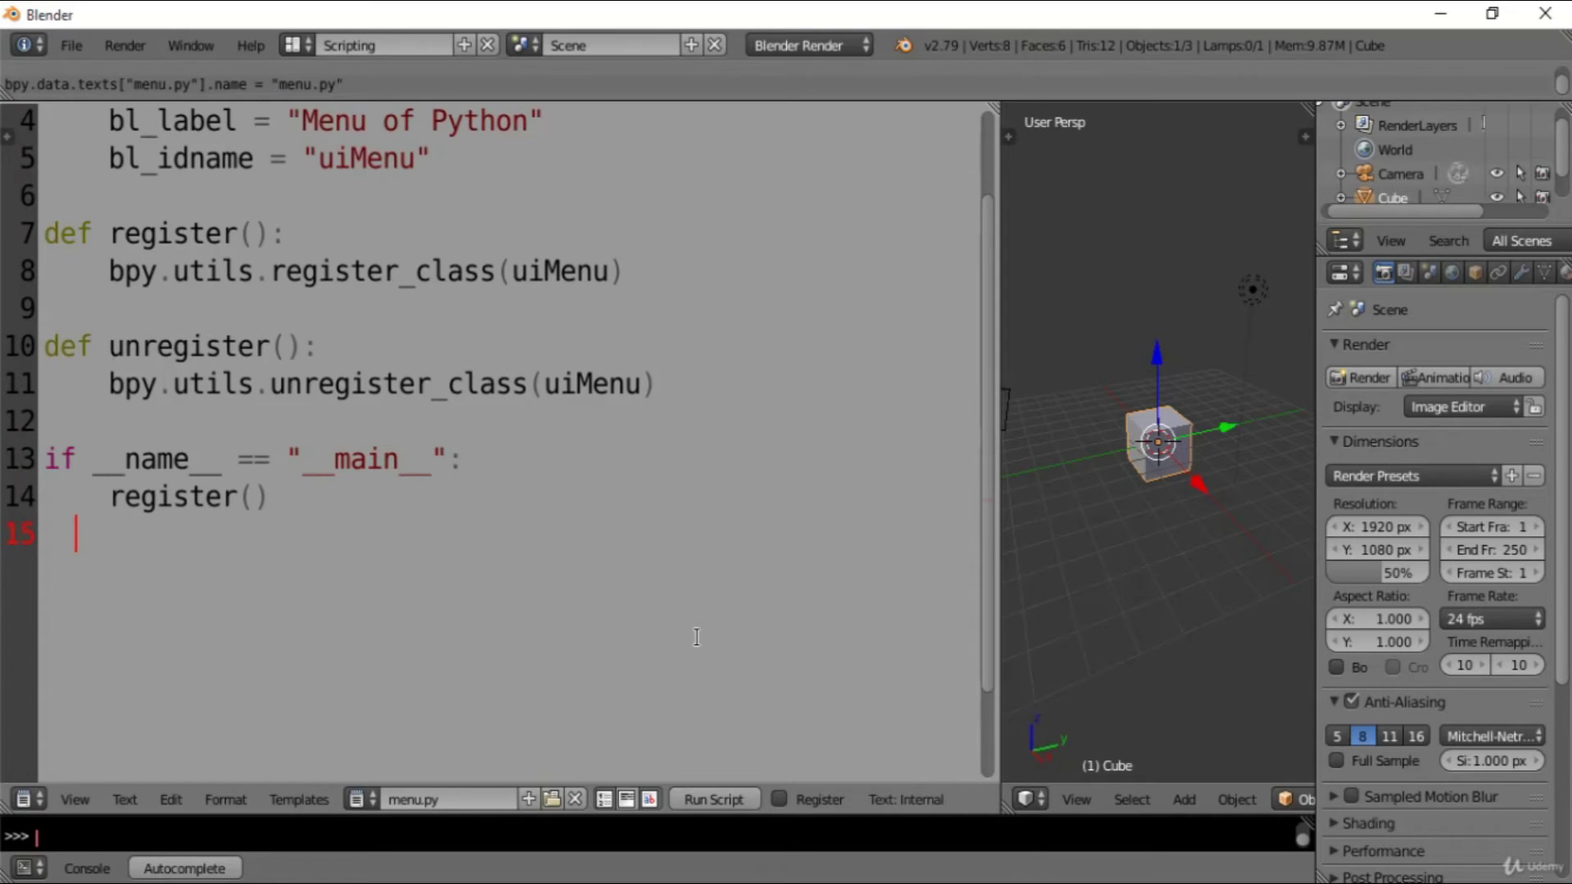
pyautogui.hotkey('alt', 'p')
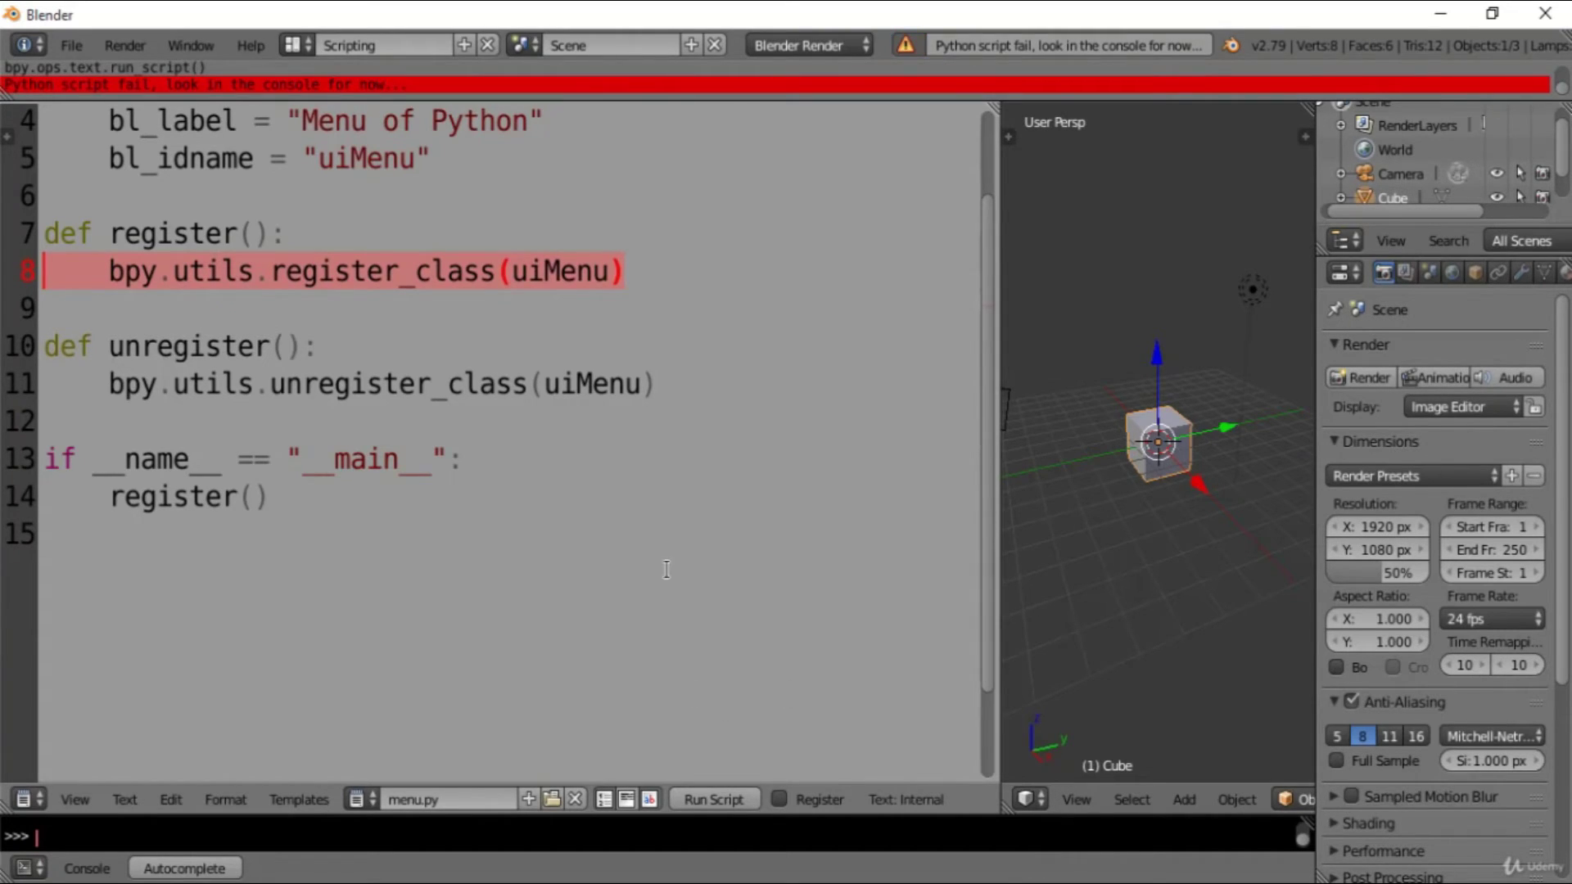
pyautogui.scroll(1, 625, 486)
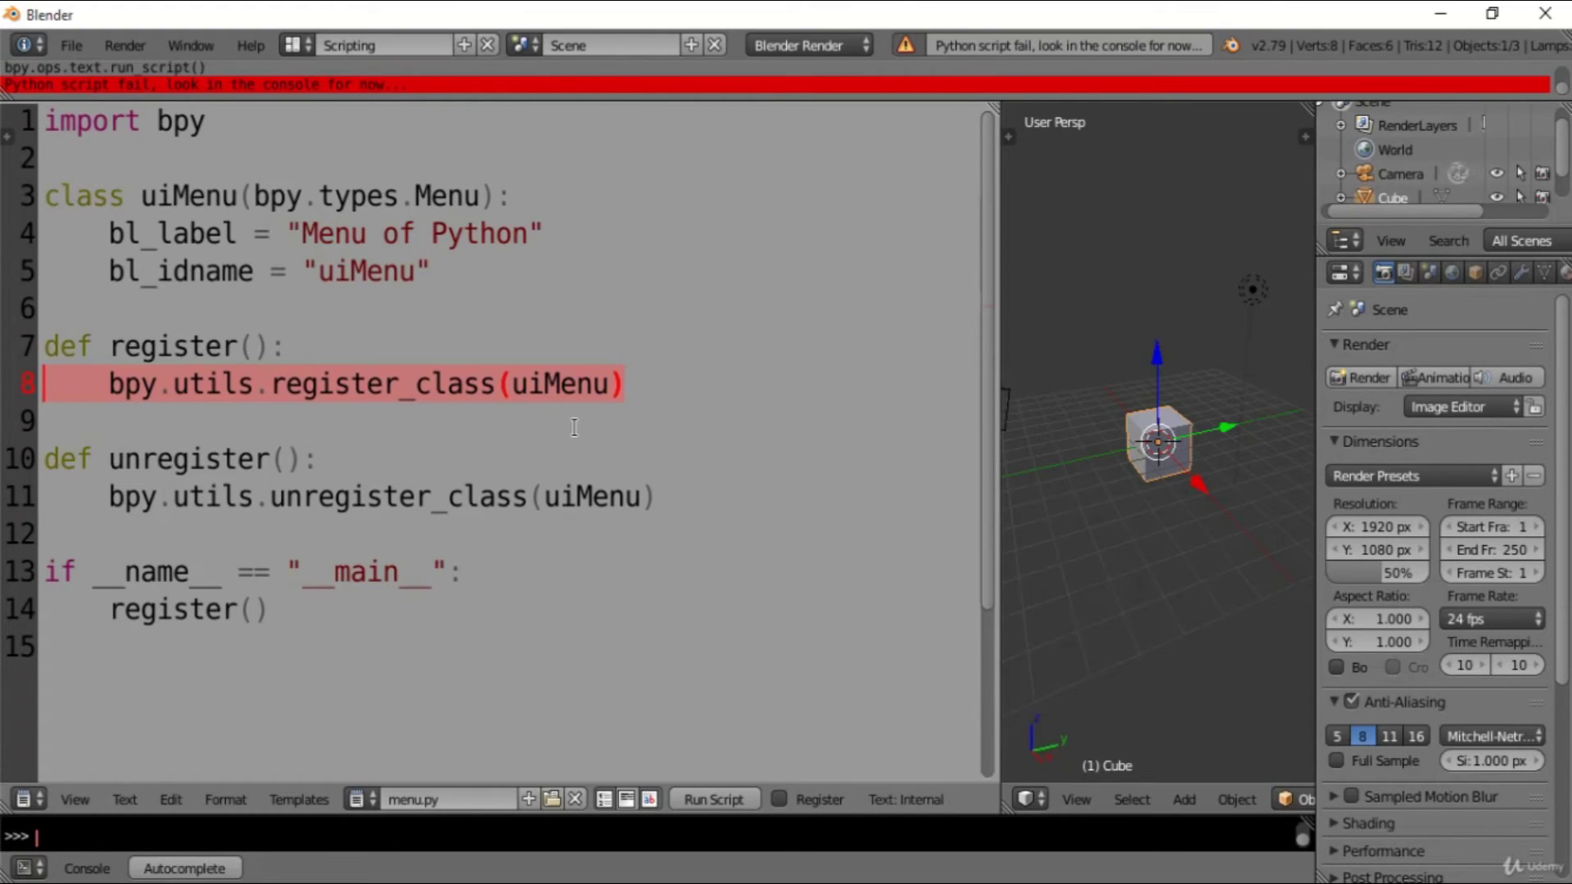
pyautogui.press('Up')
pyautogui.press('Up')
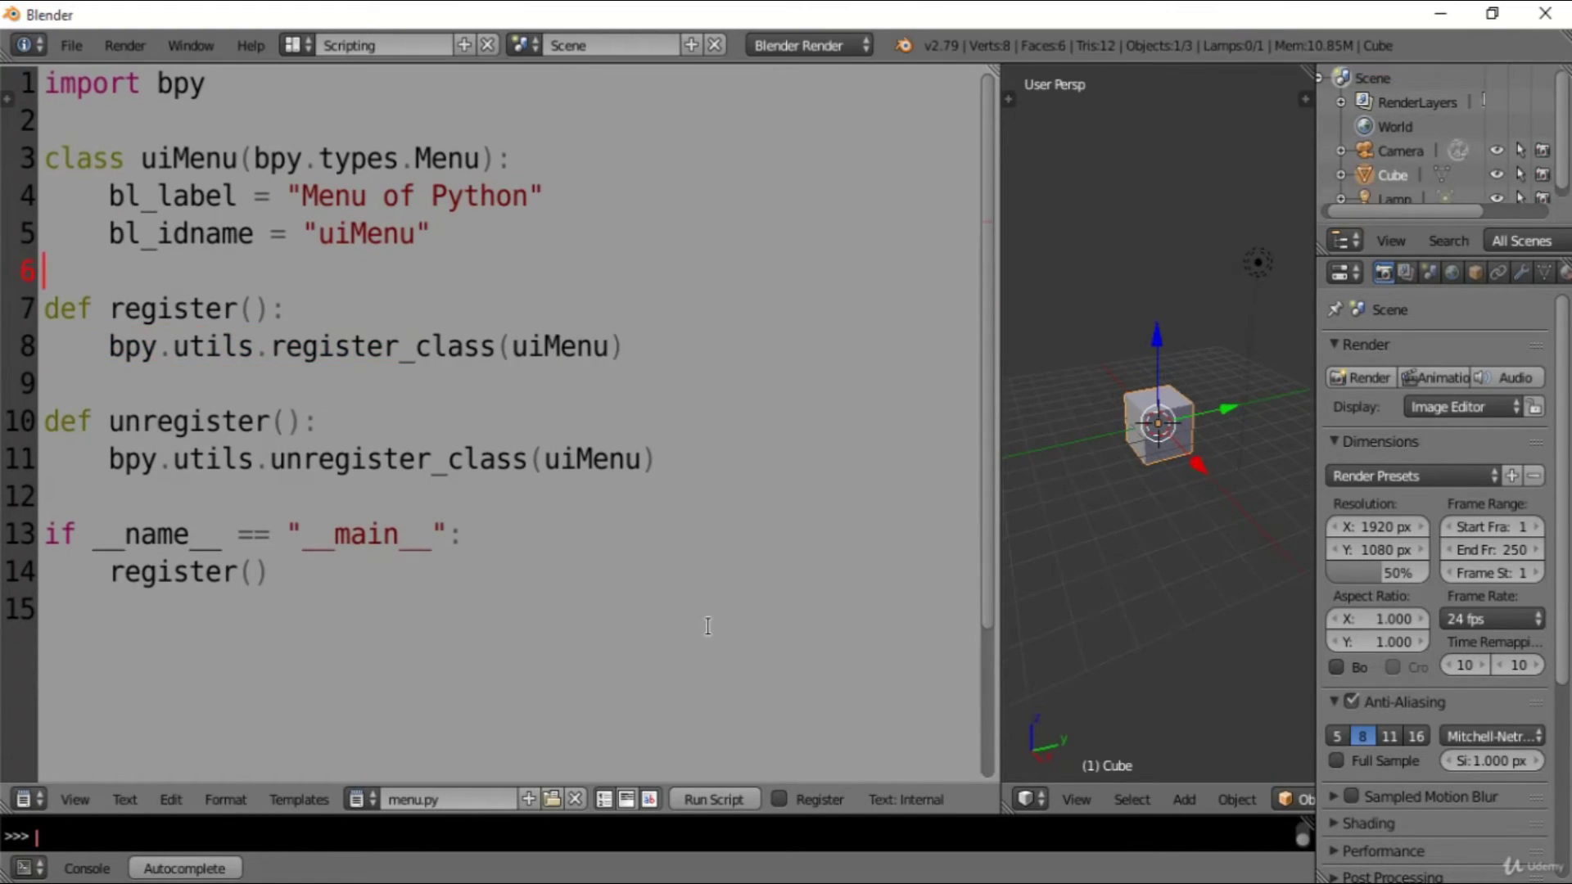
# - Add indented blank lines inside the uiMenu class for a new method
pyautogui.press('Tab')
pyautogui.press('Return')
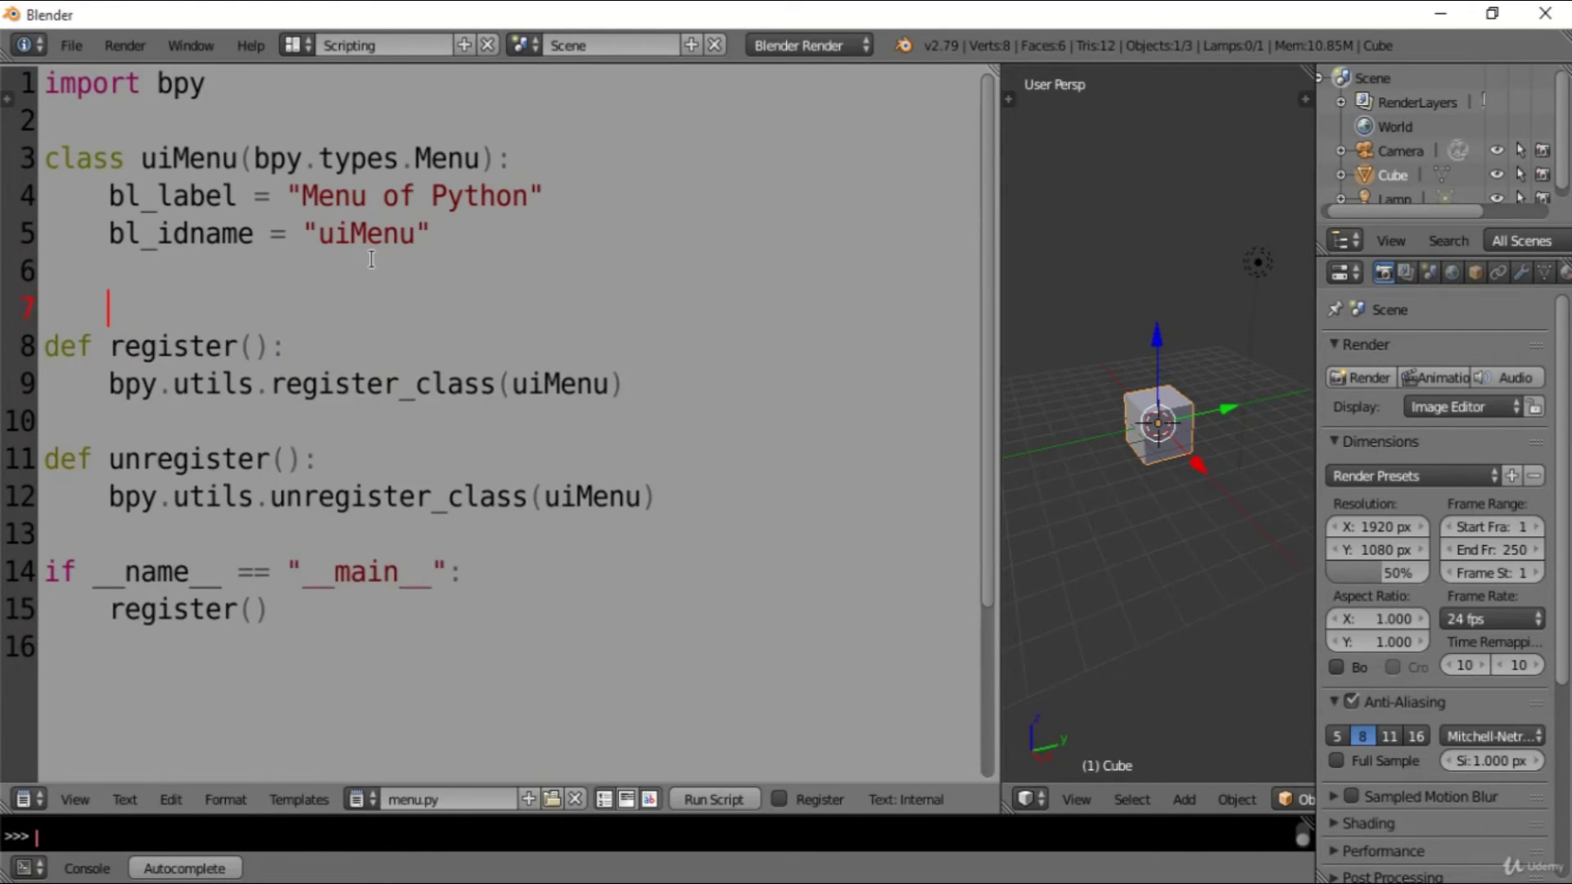
pyautogui.press('Return')
pyautogui.press('Up')
pyautogui.press('Up')
pyautogui.press('Return')
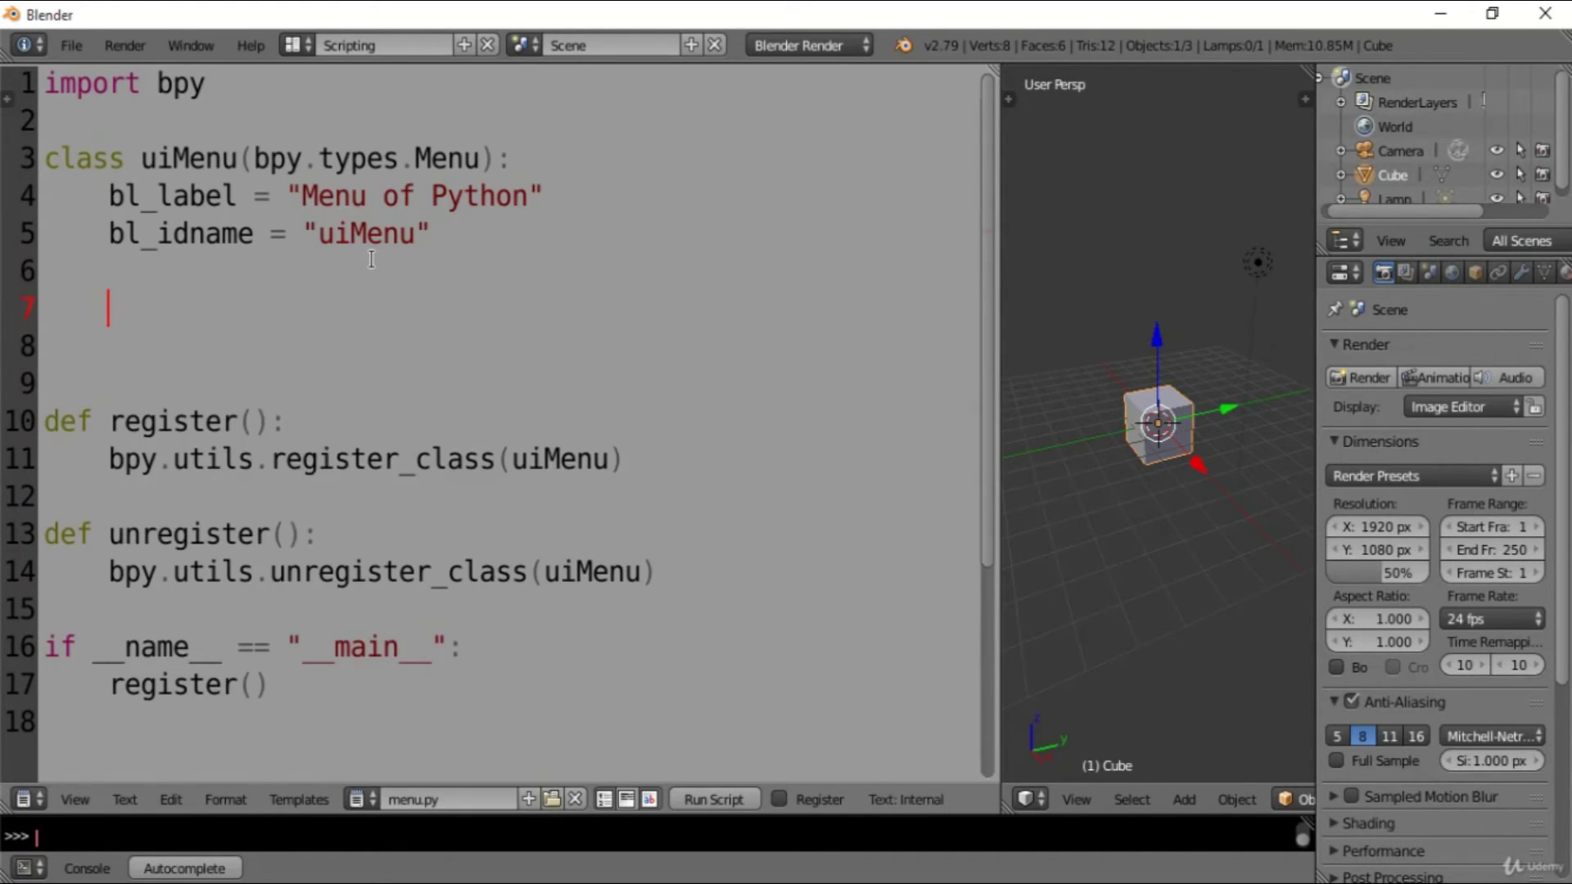
pyautogui.click(468, 802)
pyautogui.click(359, 800)
pyautogui.click(366, 800)
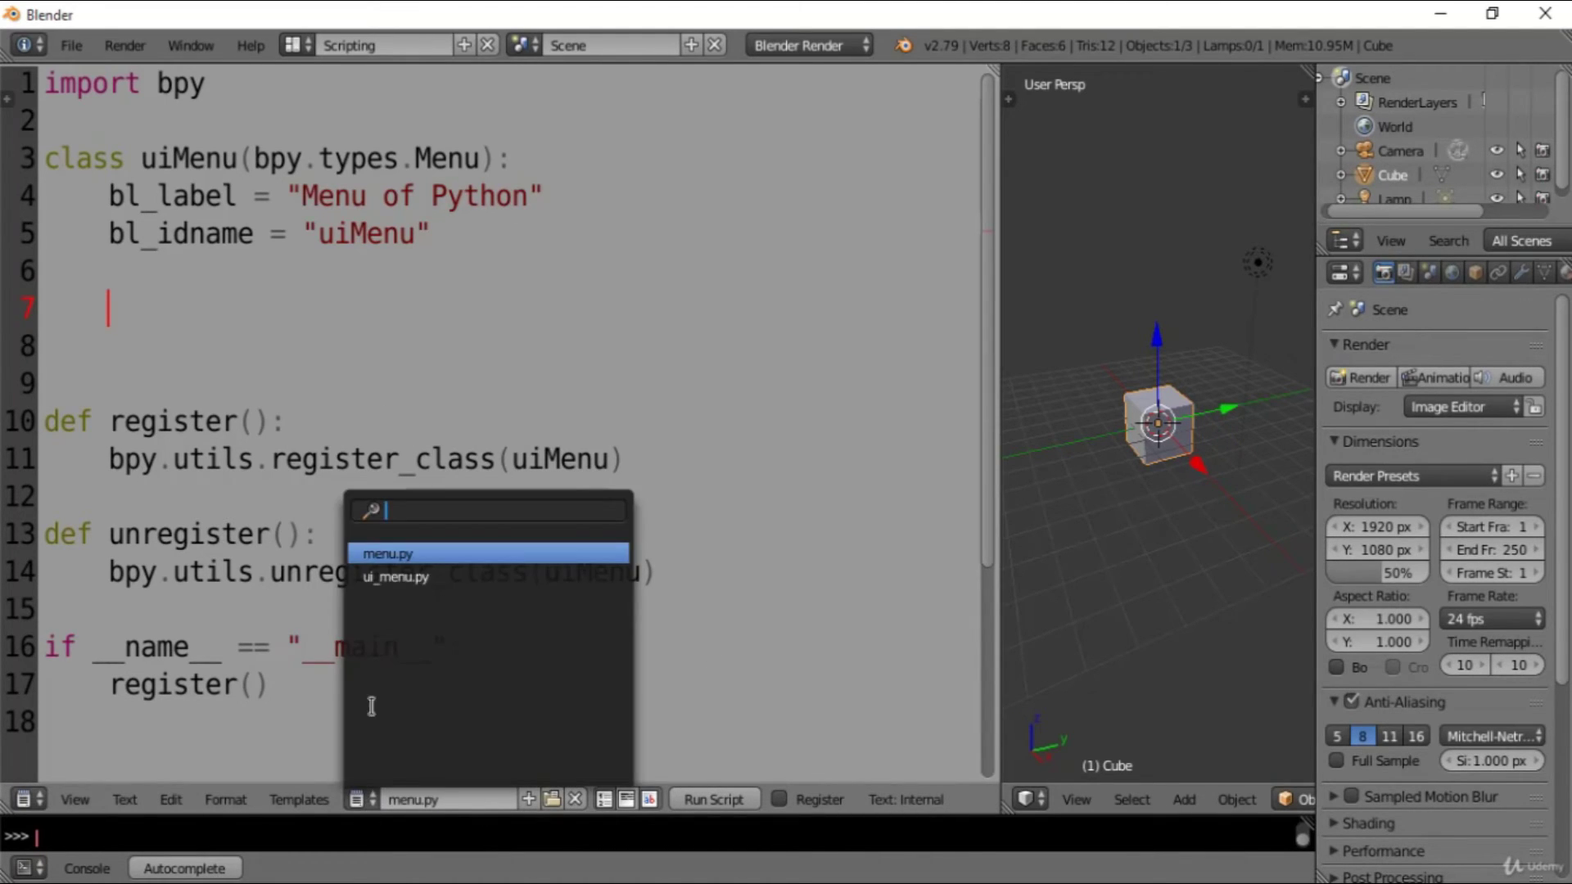
# - Copy the def draw and self.layout lines from the ui_menu.py example
pyautogui.click(400, 576)
pyautogui.scroll(2, 310, 498)
pyautogui.scroll(10, 311, 498)
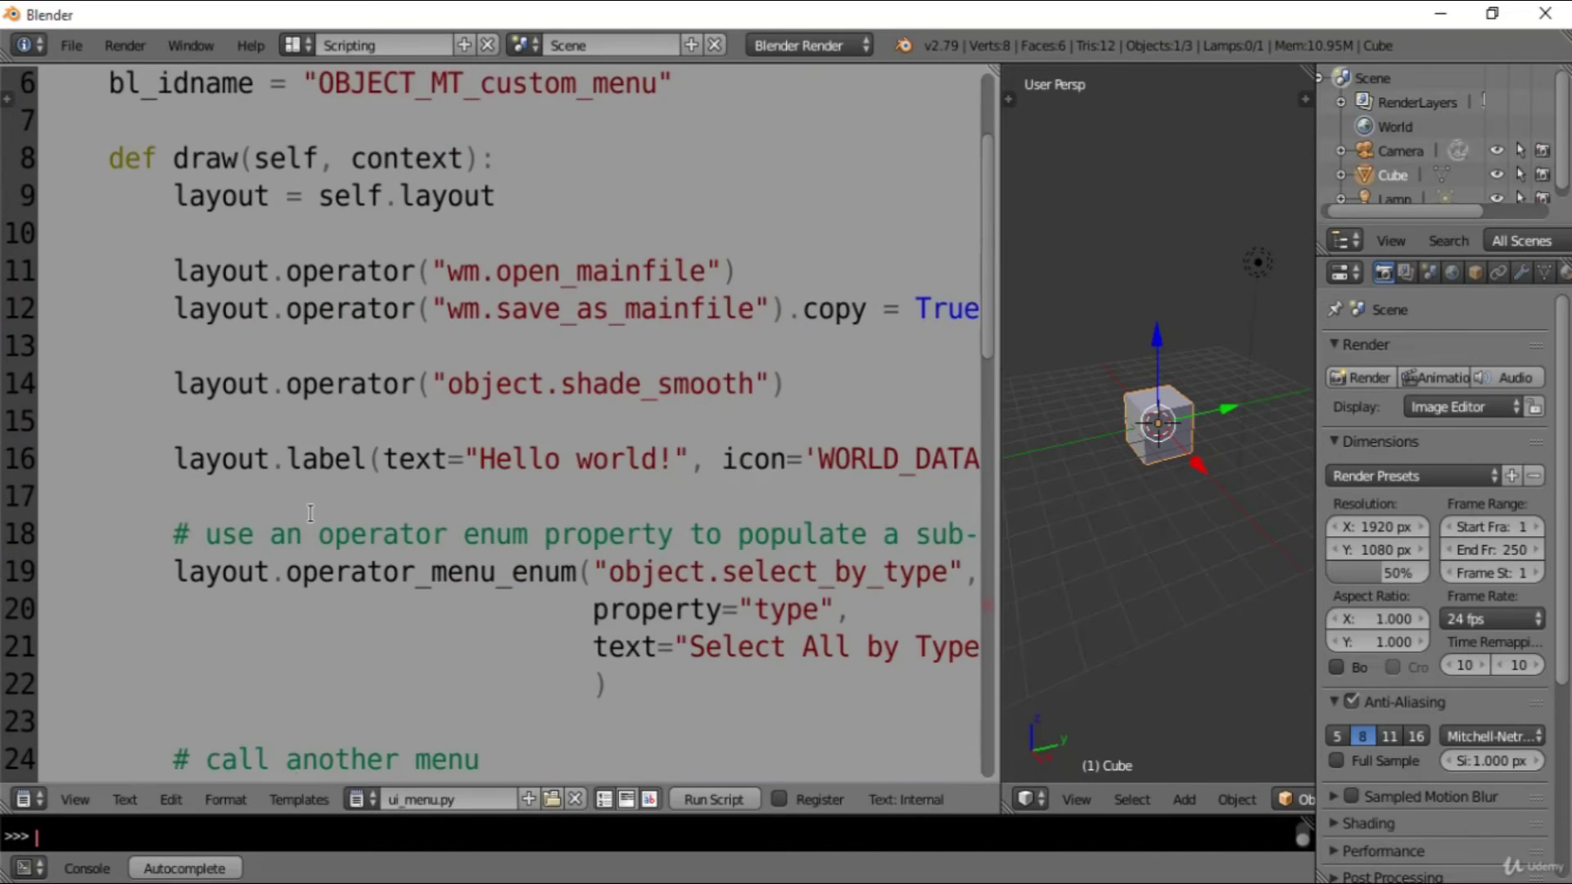
pyautogui.scroll(2, 309, 498)
pyautogui.click(316, 459)
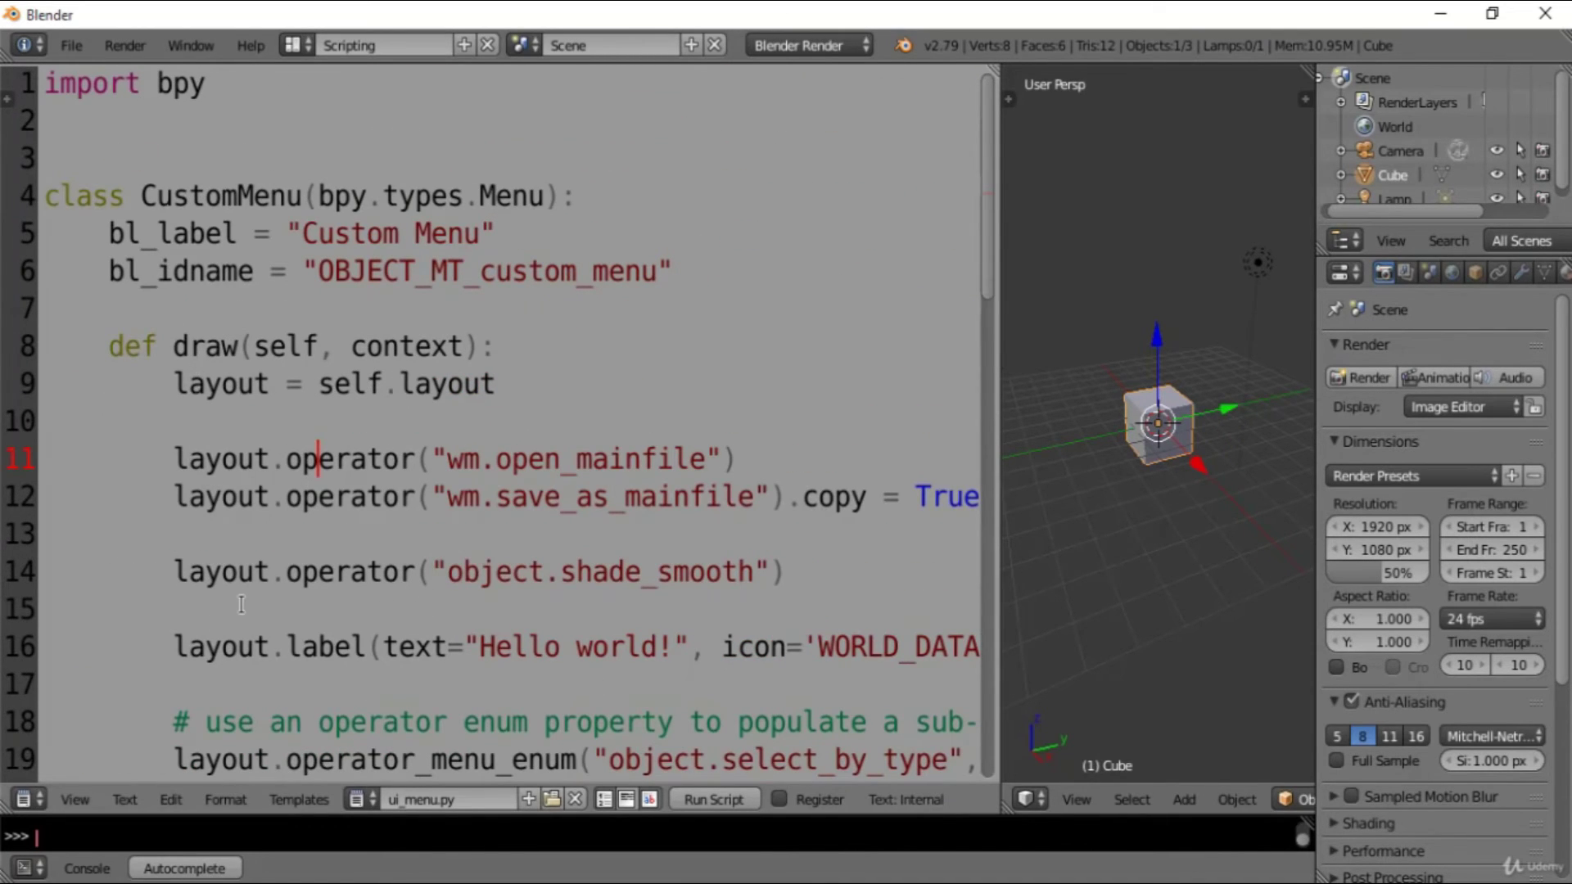
pyautogui.scroll(-5, 241, 603)
pyautogui.scroll(5, 241, 603)
pyautogui.moveTo(122, 346)
pyautogui.mouseDown()
pyautogui.moveTo(436, 387)
pyautogui.moveTo(108, 344)
pyautogui.mouseUp()
pyautogui.click(464, 384)
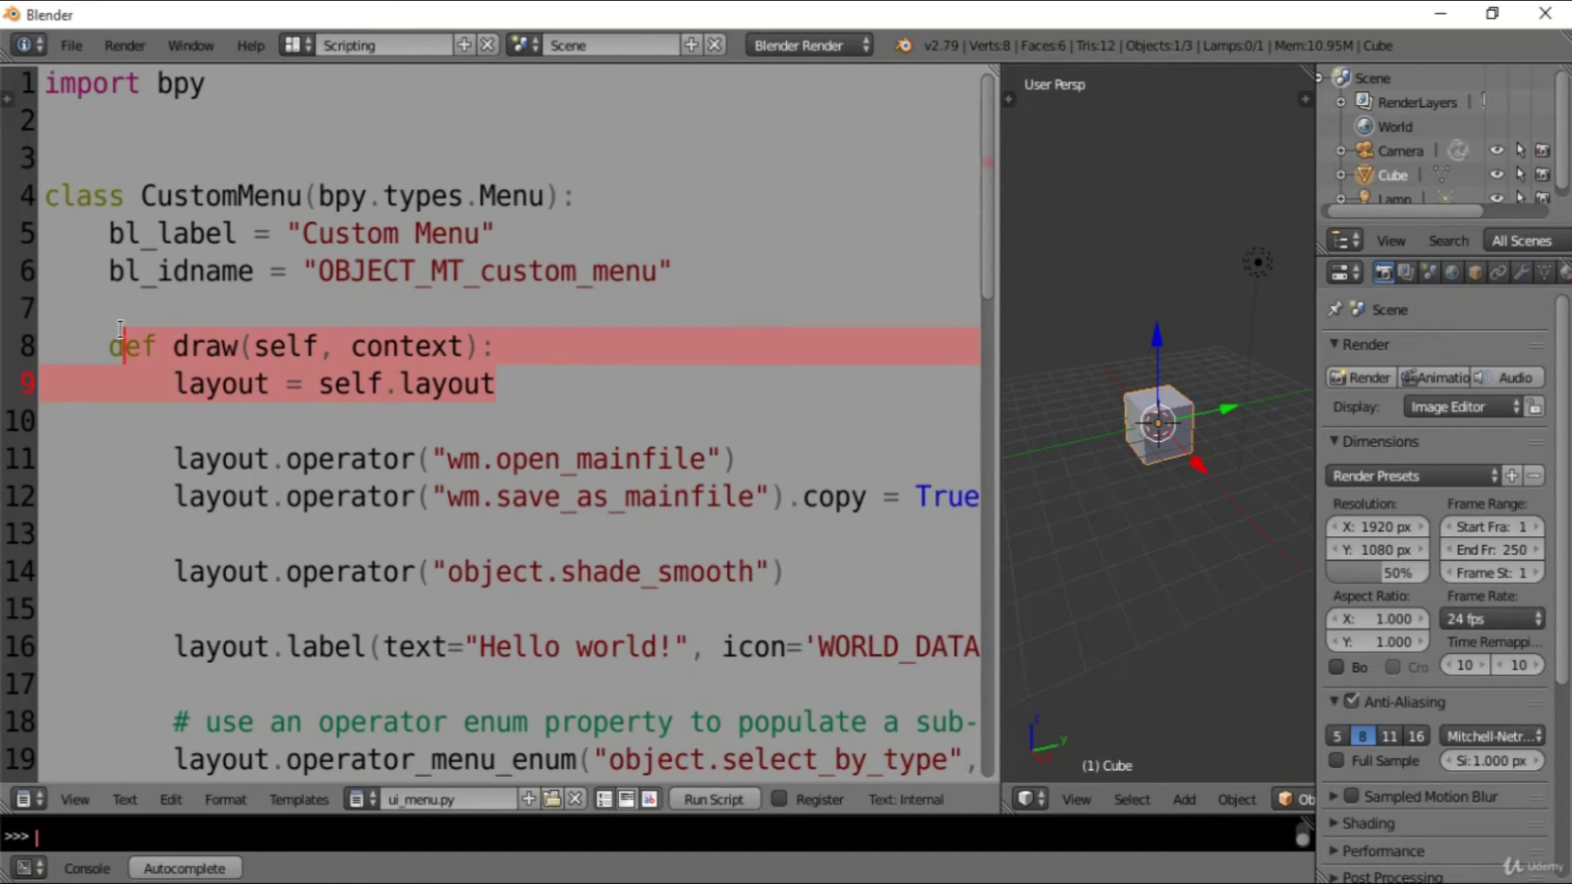
pyautogui.rightClick(486, 366)
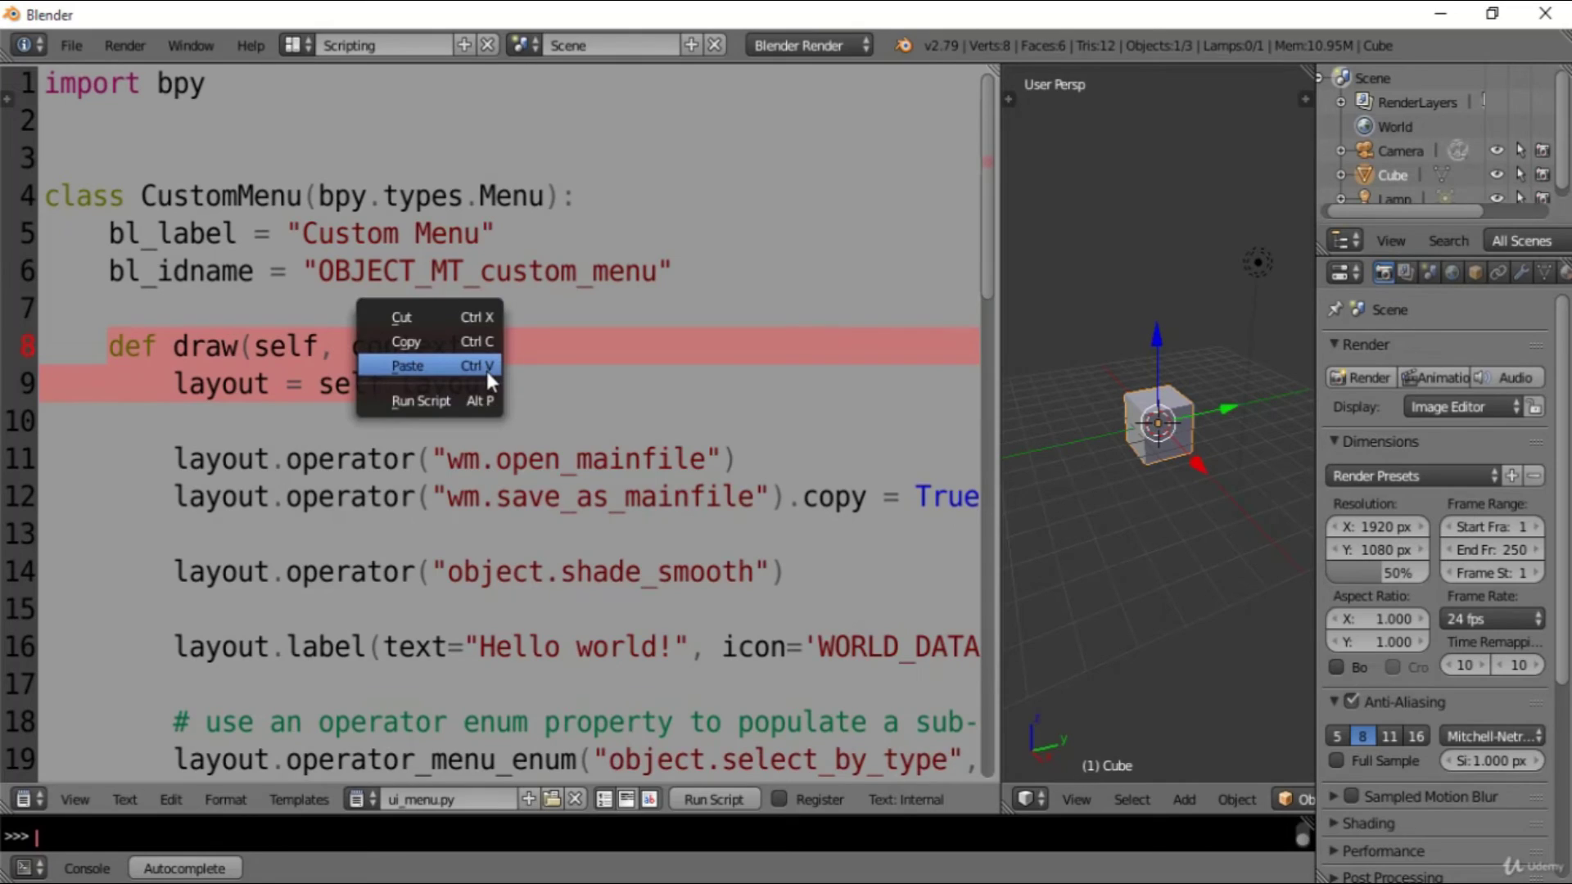
pyautogui.click(458, 341)
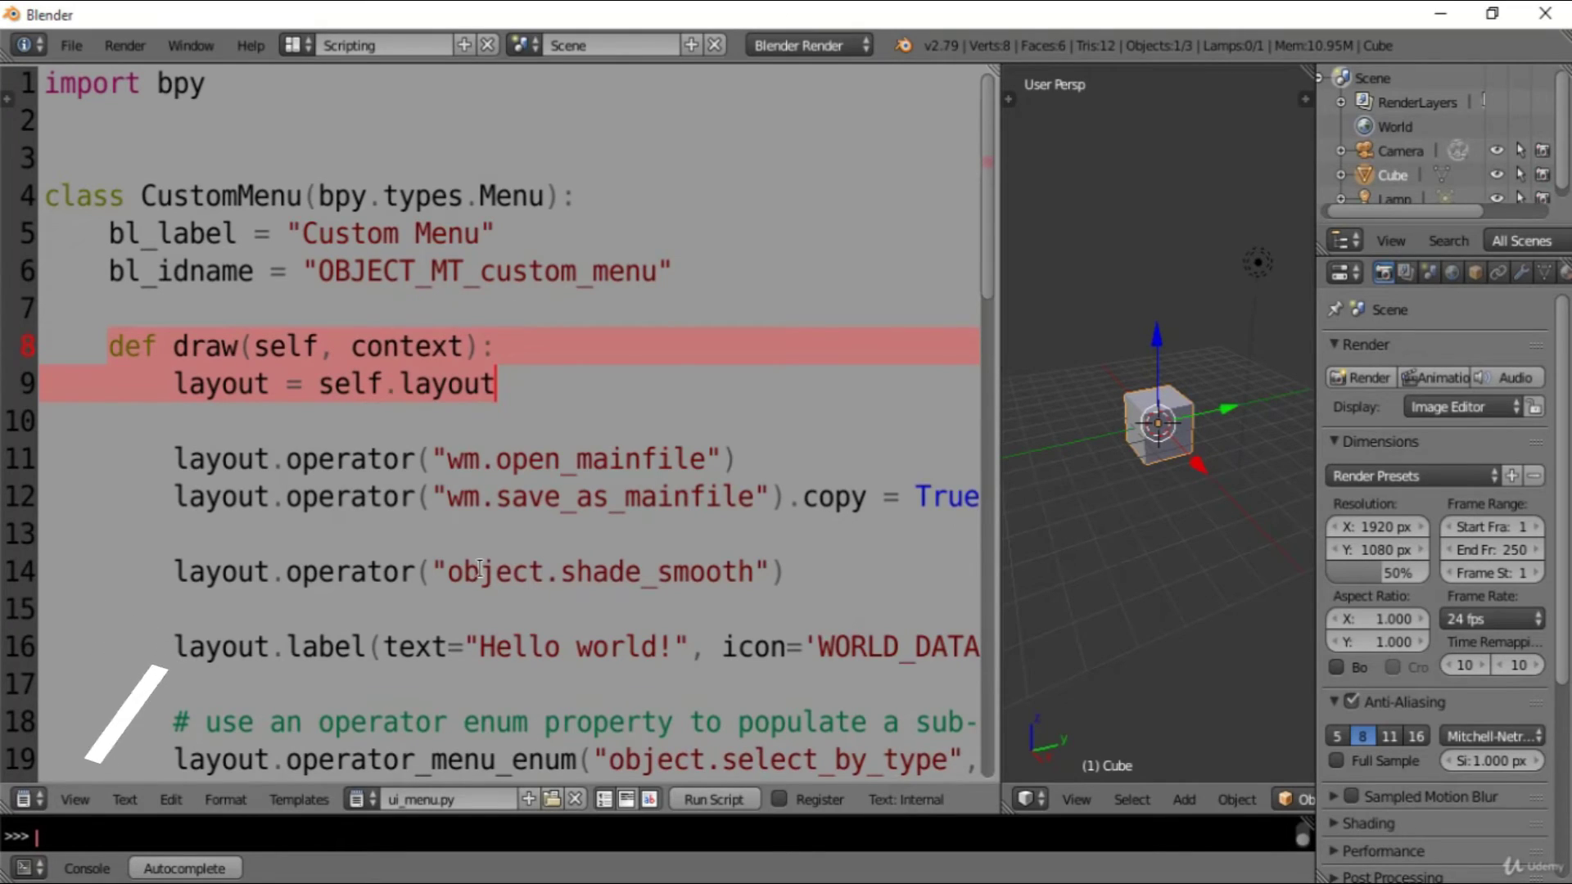
# - Paste the draw method inside the uiMenu class in menu.py
pyautogui.click(365, 800)
pyautogui.click(416, 563)
pyautogui.rightClick(137, 317)
pyautogui.click(139, 329)
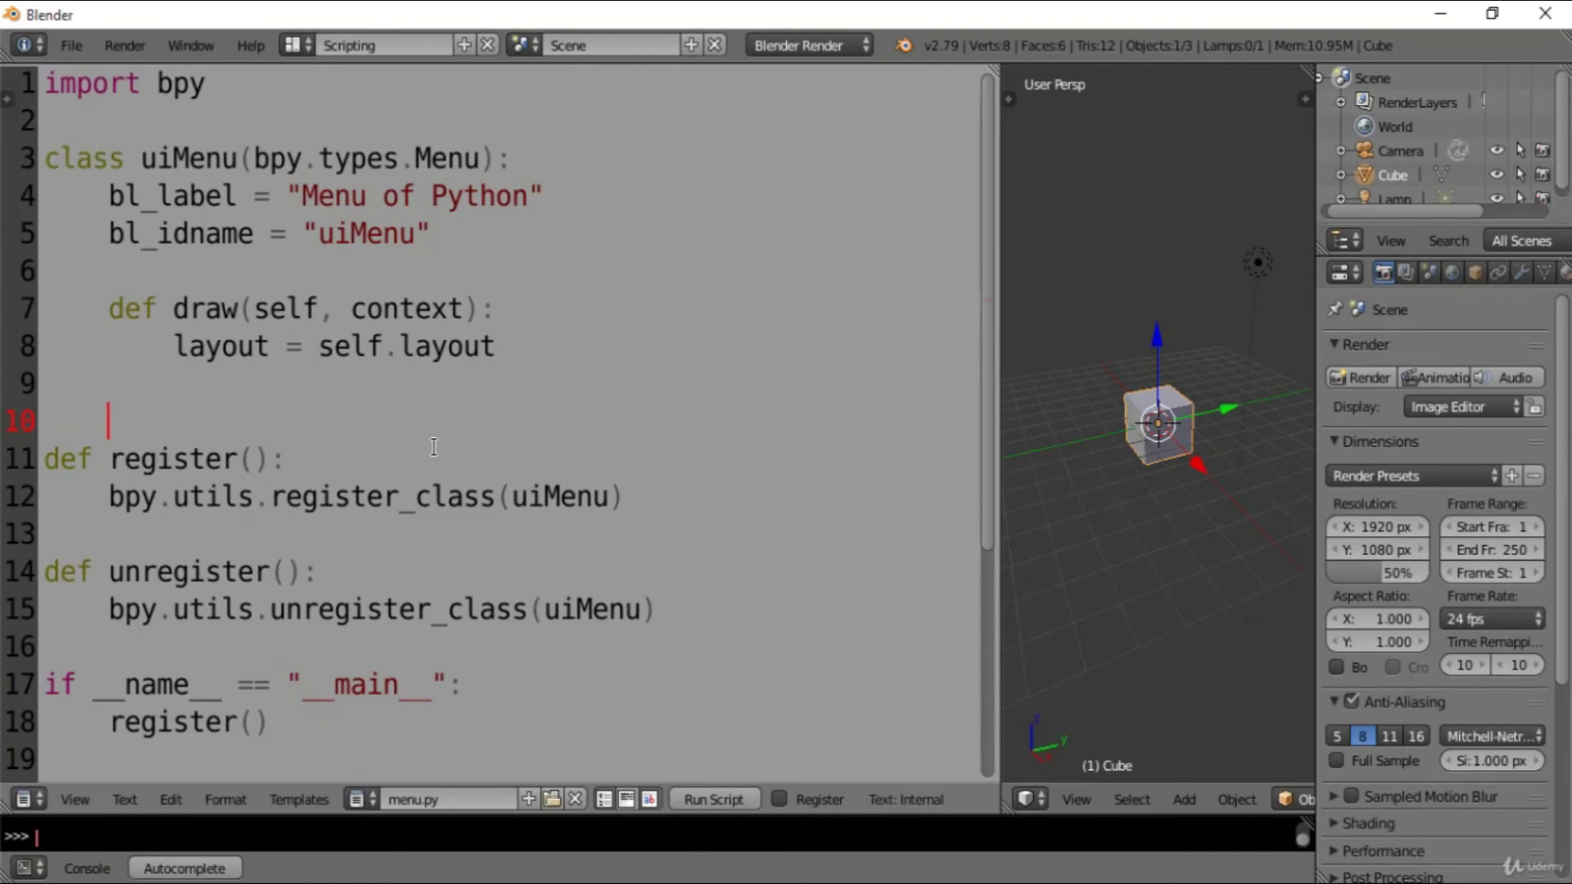
pyautogui.scroll(-4, 434, 446)
pyautogui.scroll(4, 433, 445)
pyautogui.rightClick(786, 340)
pyautogui.click(724, 546)
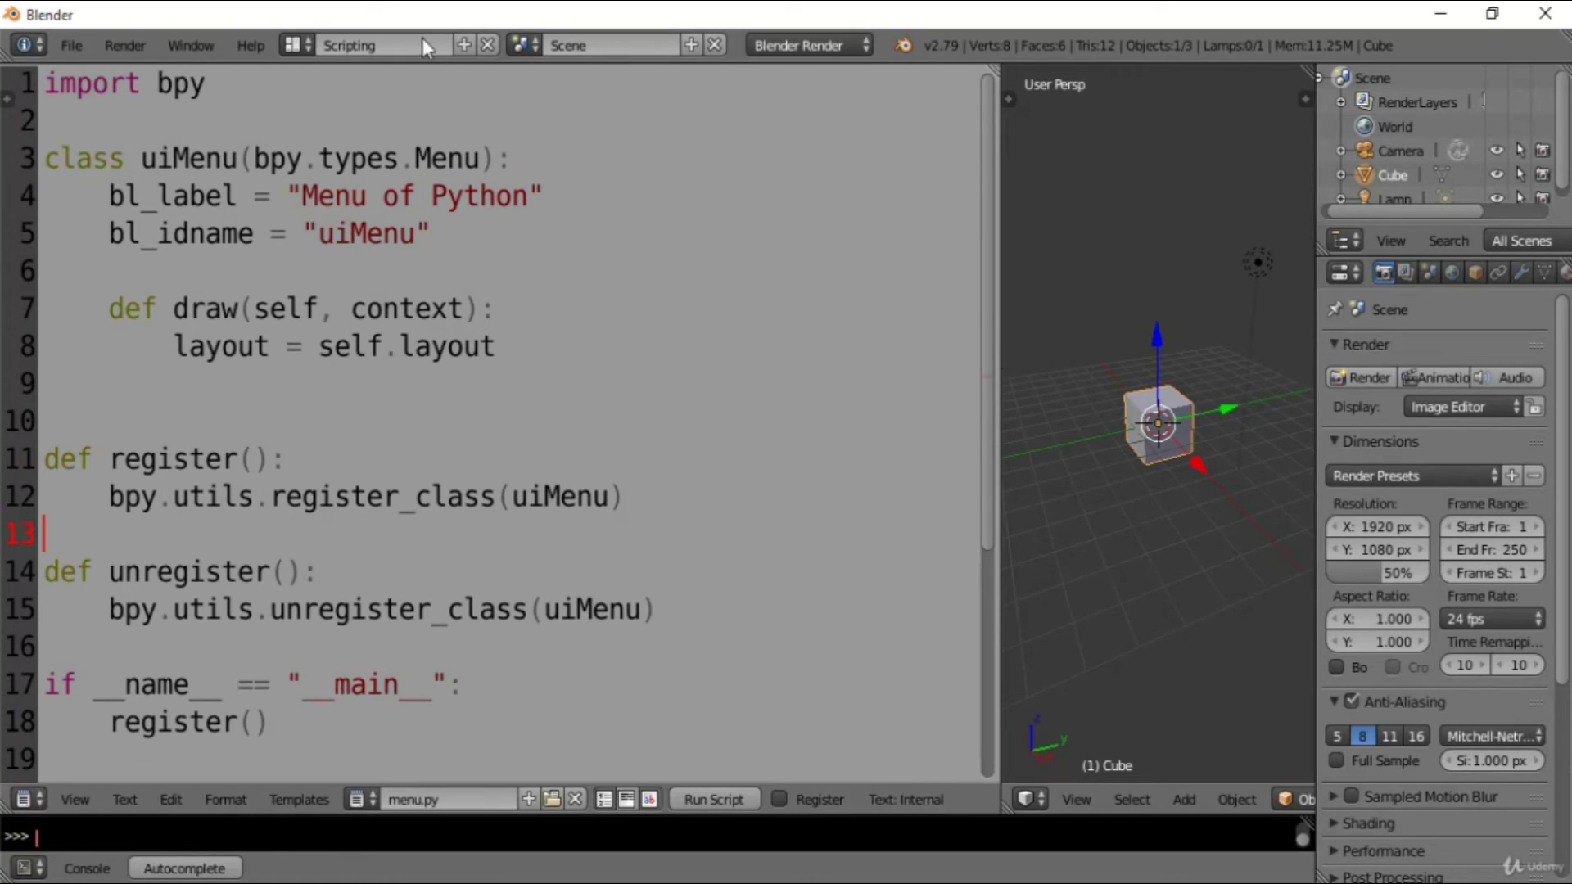
pyautogui.moveTo(429, 64); pyautogui.dragTo(436, 225)
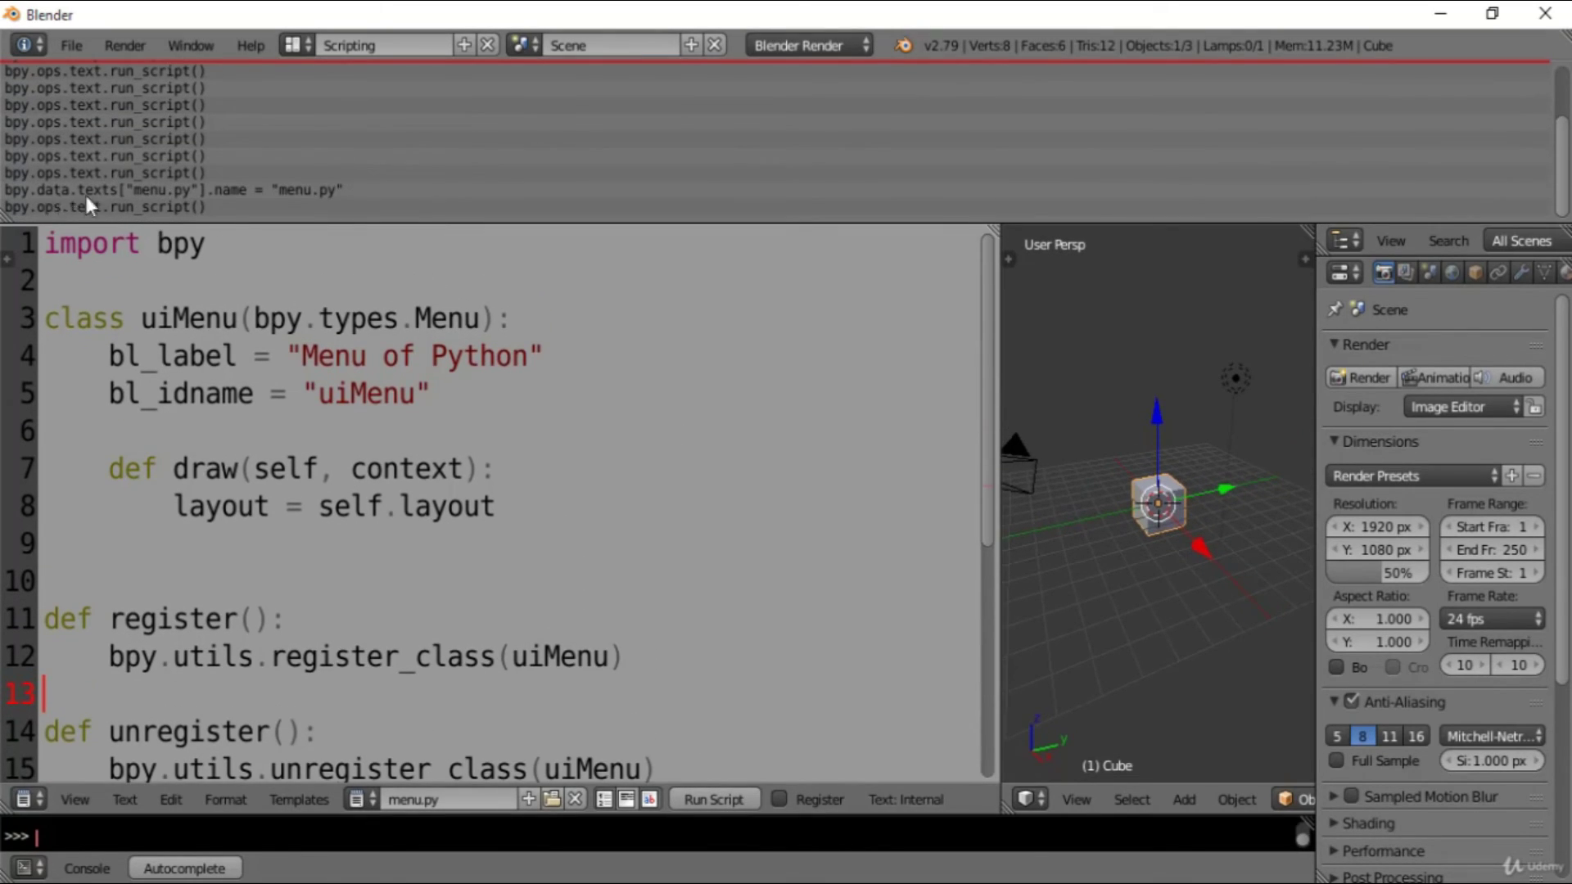
pyautogui.click(338, 233)
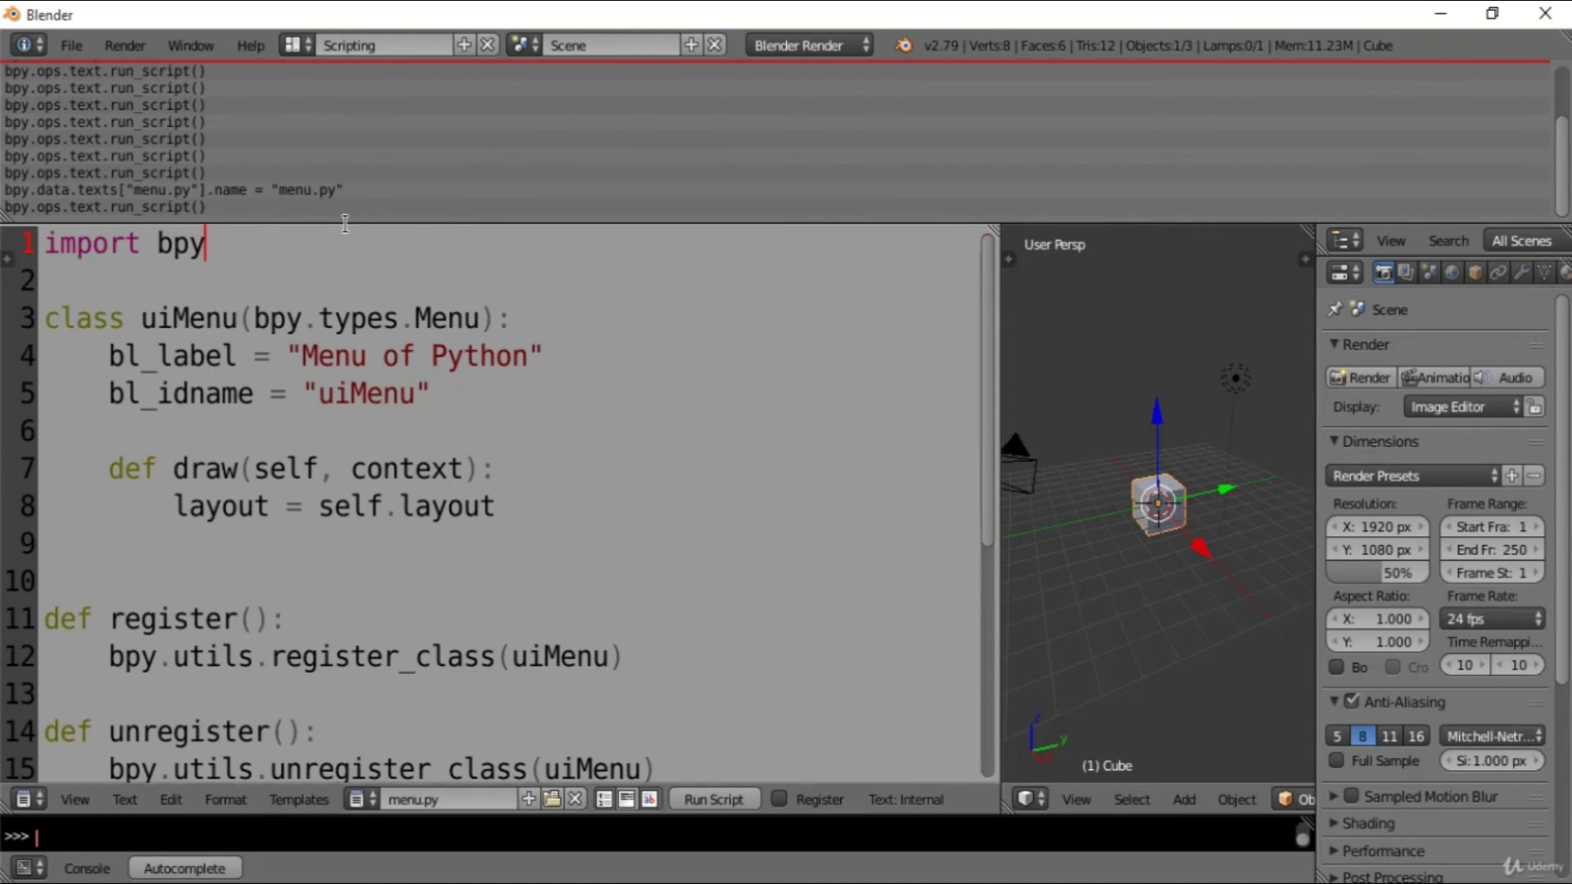
pyautogui.moveTo(348, 214); pyautogui.dragTo(348, 62)
pyautogui.scroll(-2, 416, 479)
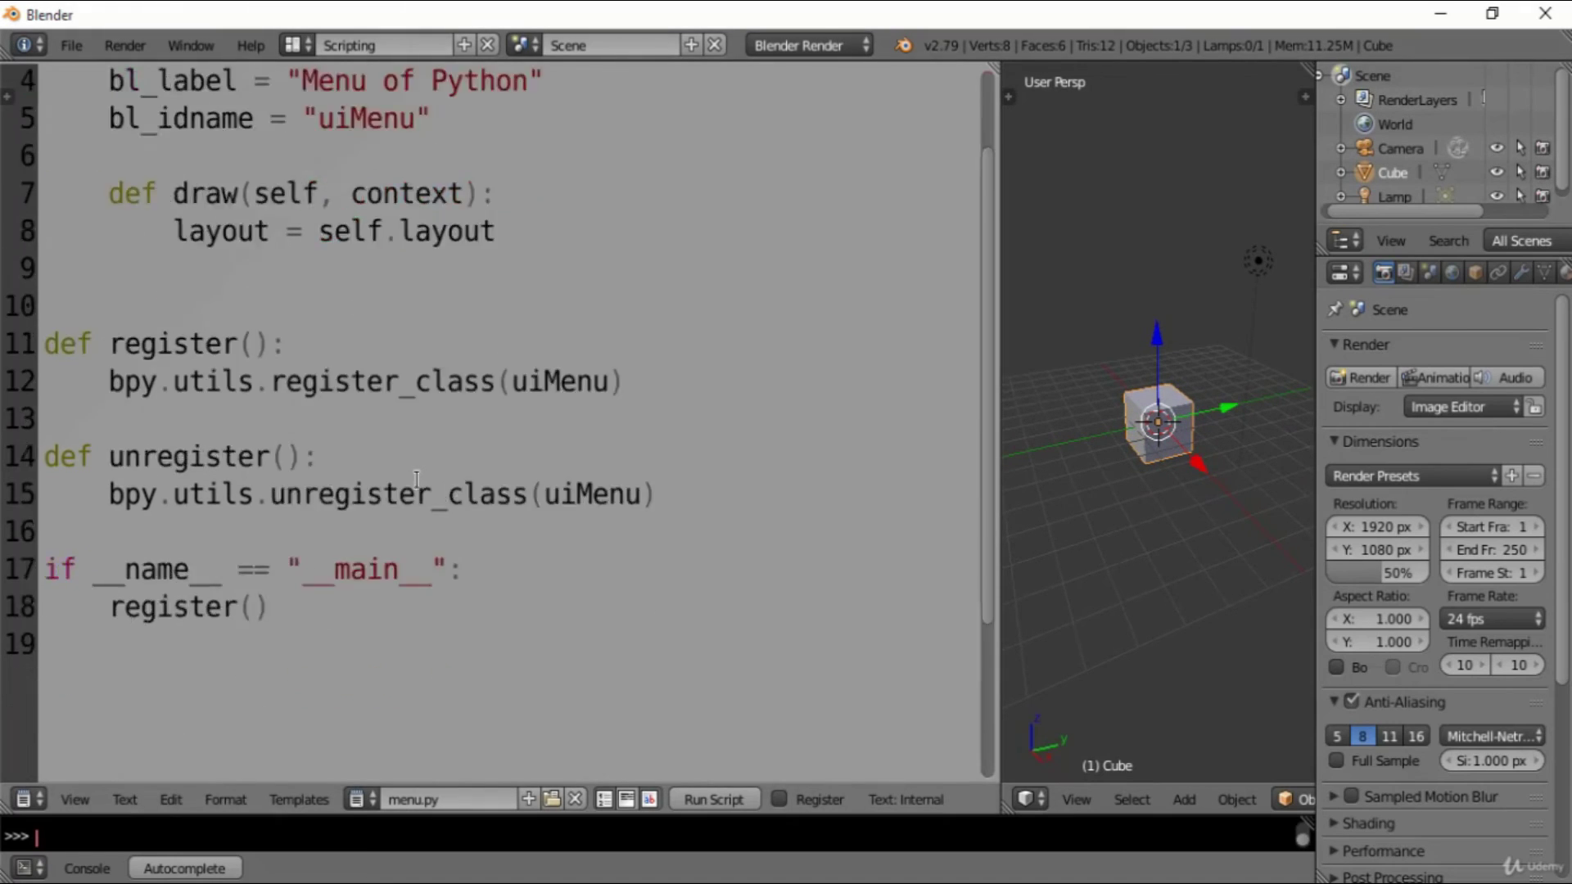
pyautogui.scroll(2, 417, 480)
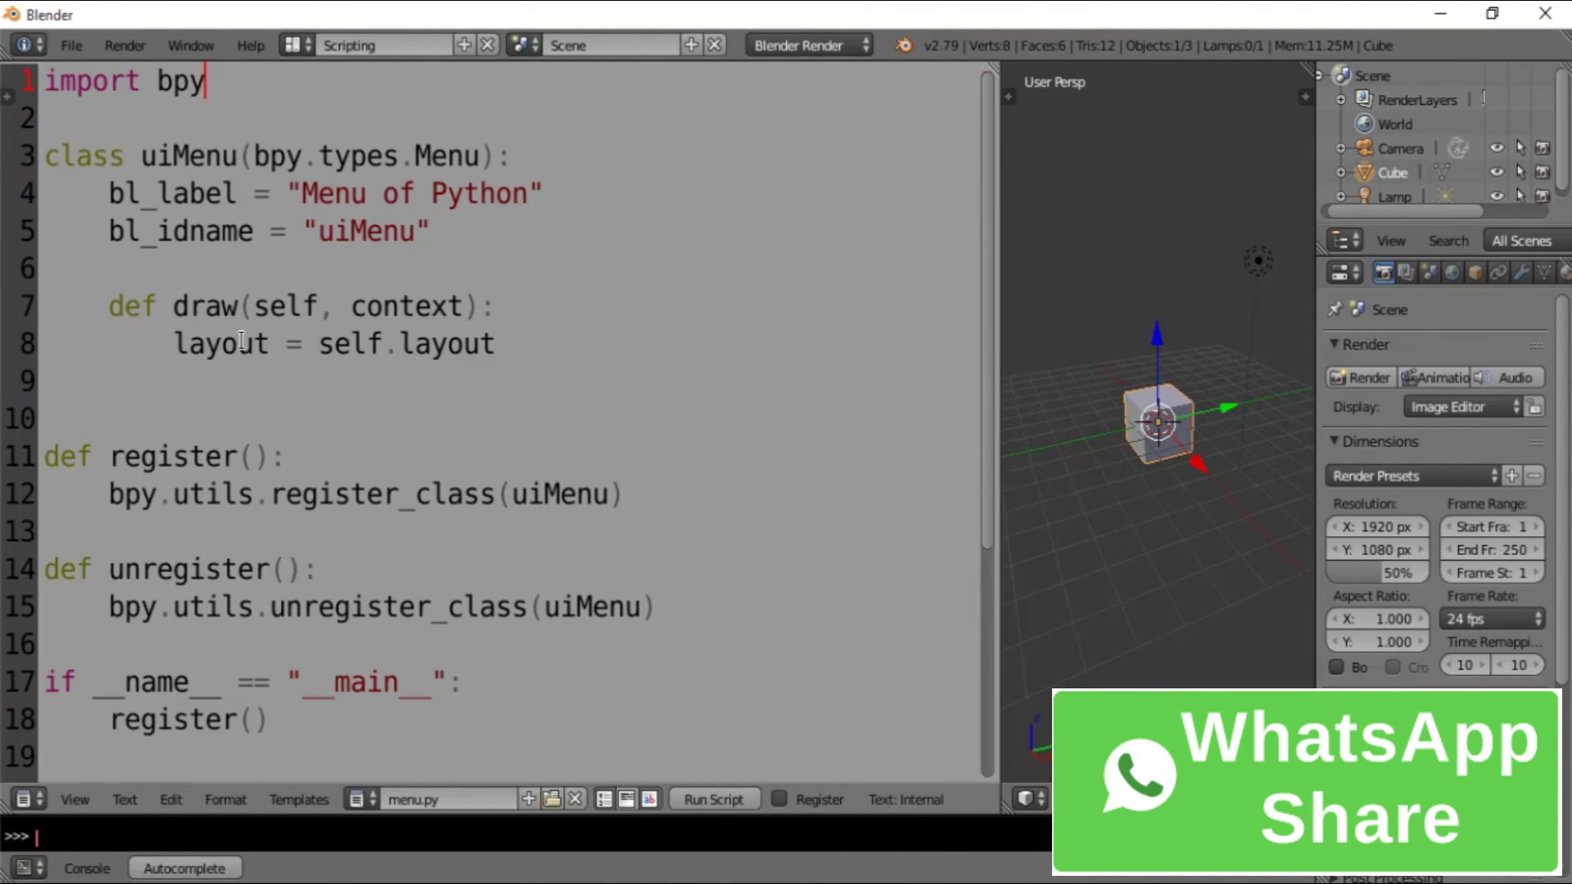